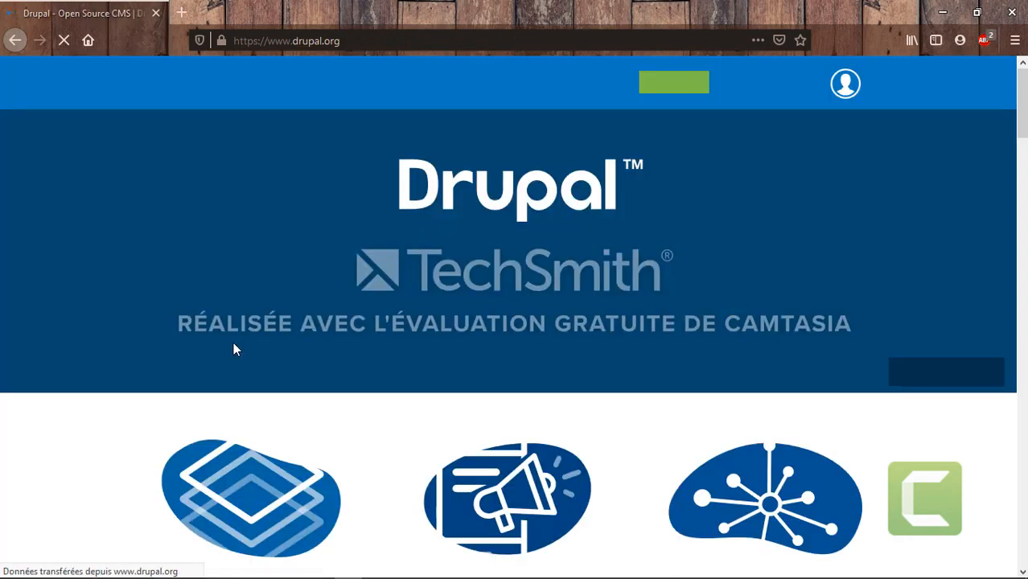
Download the Drupal zip package from Drupal.org's Download Drupal page, then minimize Firefox
scroll(233, 349, down, 5)
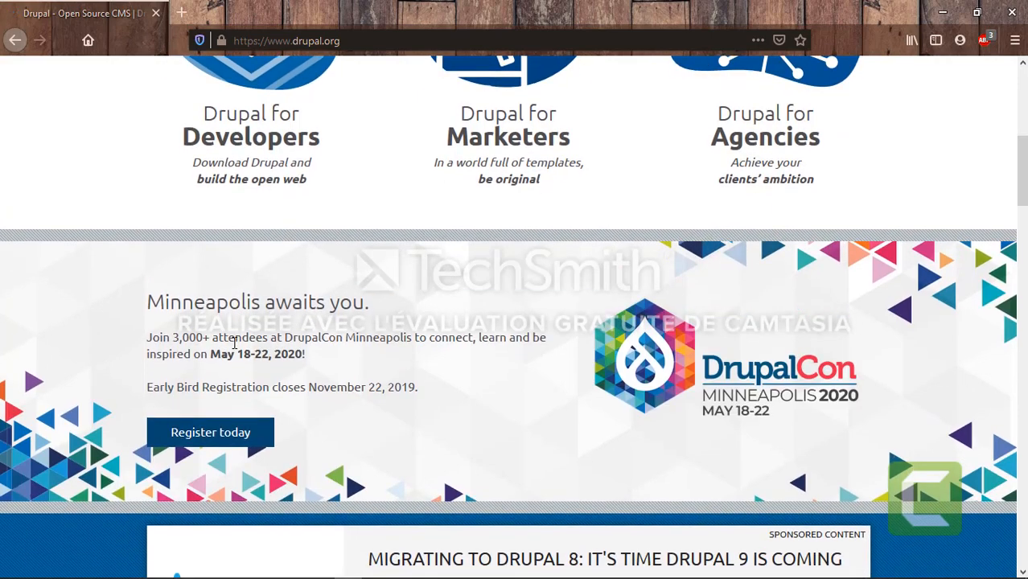
scroll(233, 349, up, 5)
mouse_move(300, 85)
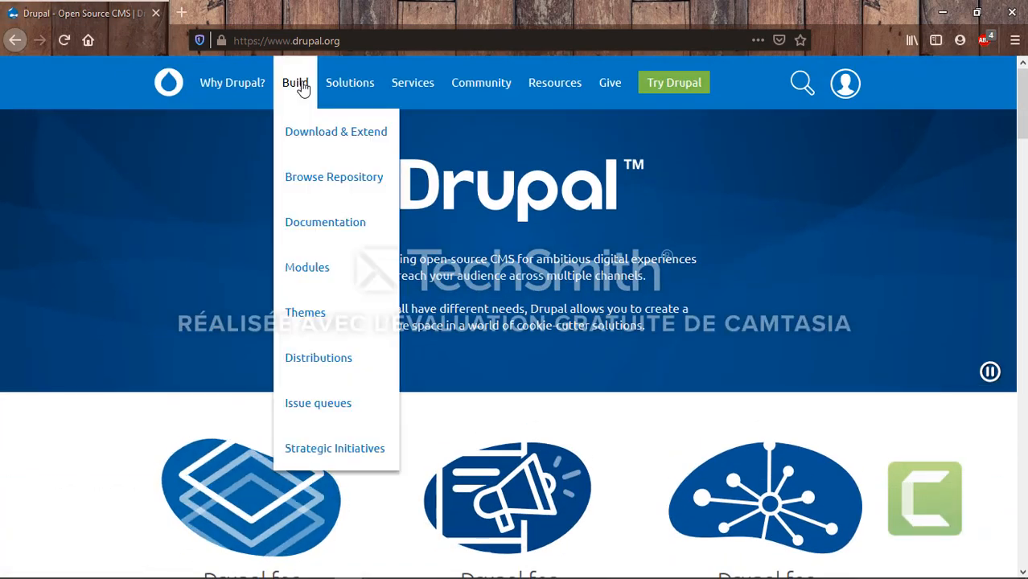
click(300, 137)
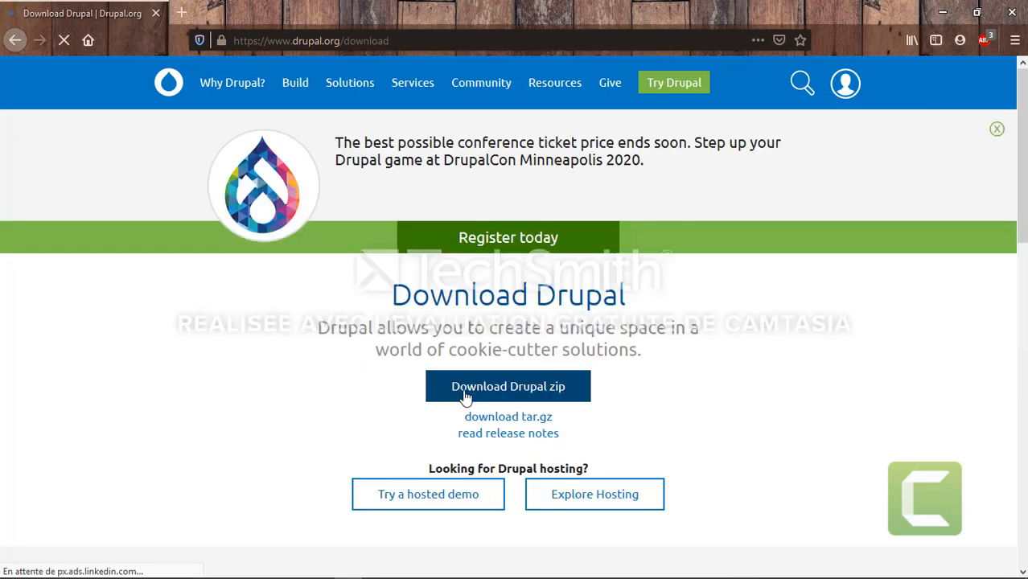
click(473, 393)
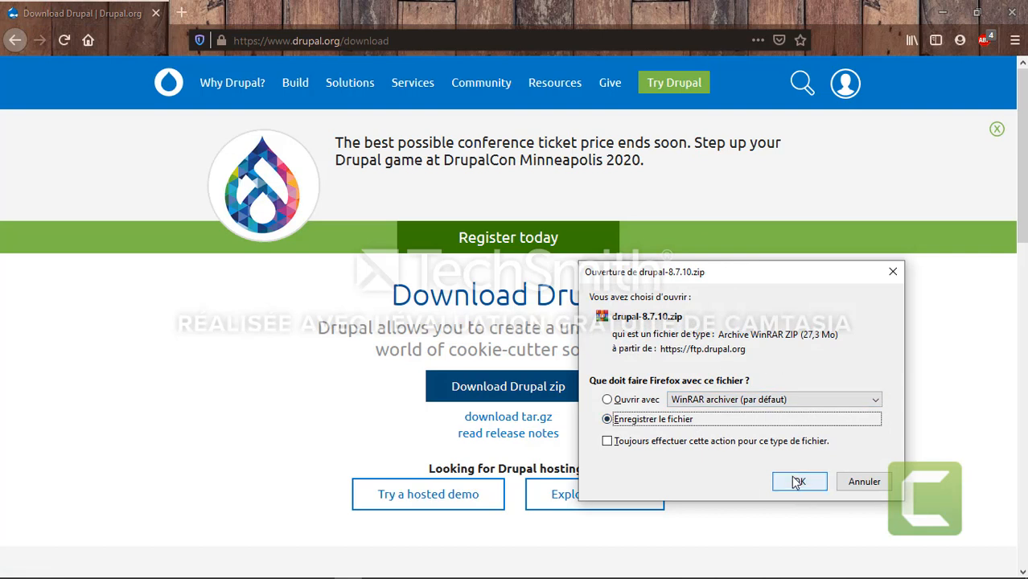
click(890, 275)
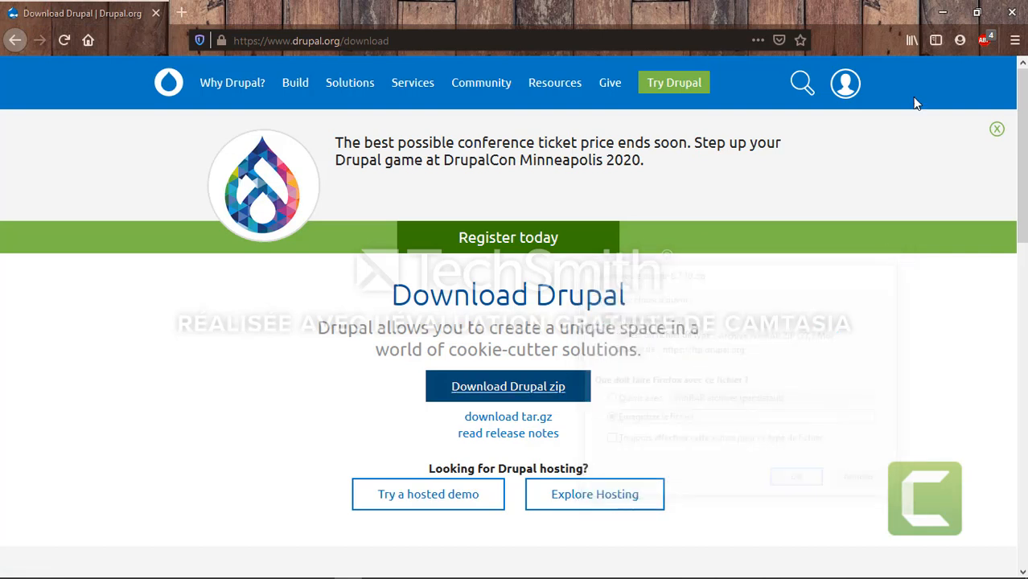
click(952, 9)
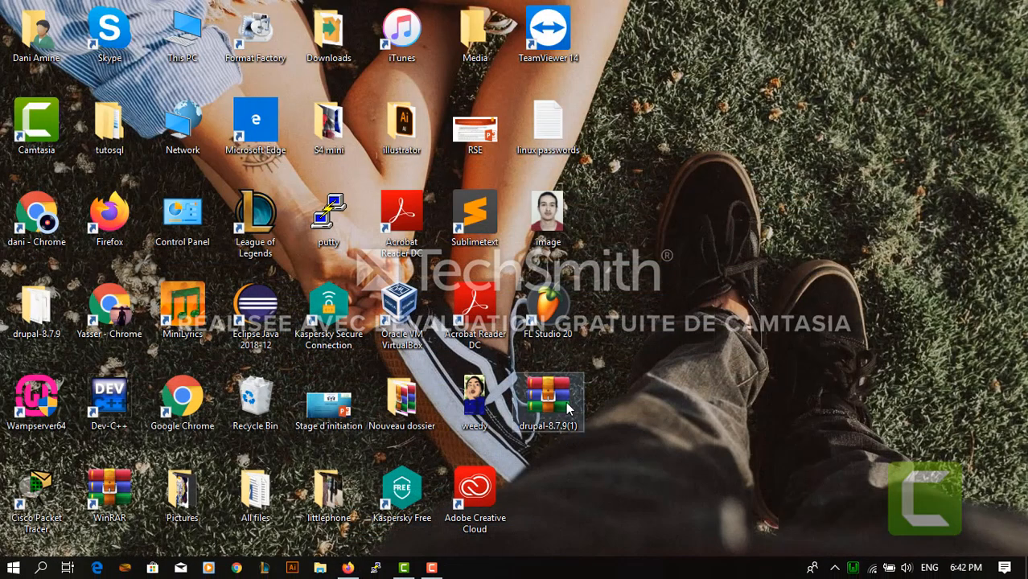
Extract the Drupal archive onto the desktop and open the drupal-8.7.9 folder
right_click(568, 408)
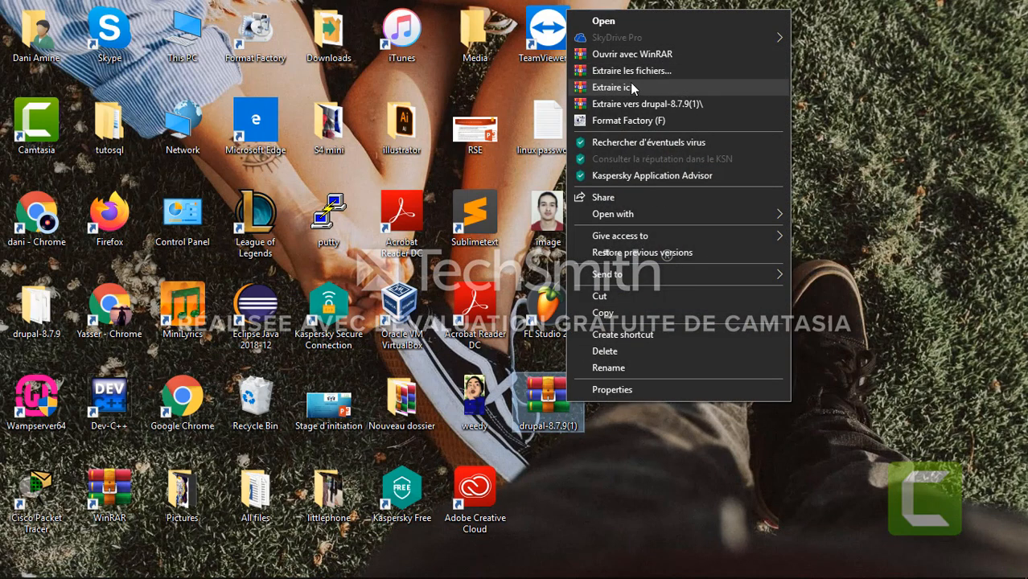
click(617, 91)
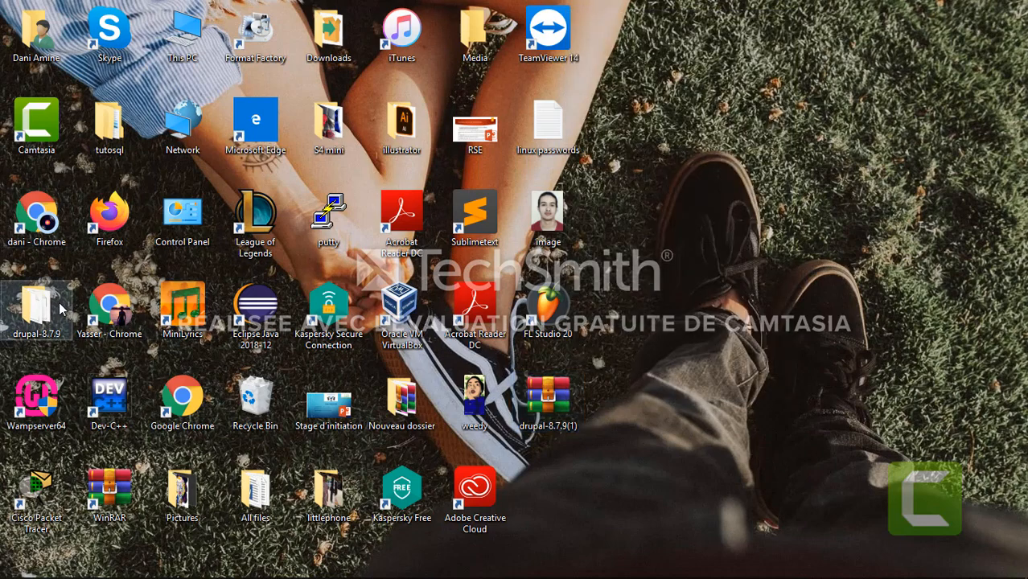
double_click(36, 305)
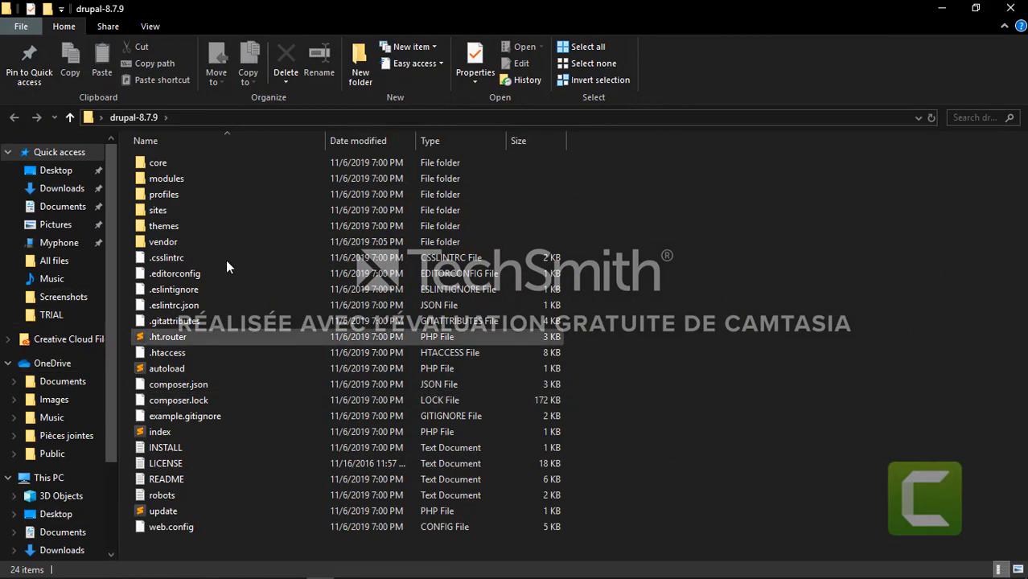
Select and copy all 24 items in the drupal-8.7.9 folder
drag(158, 547, 173, 169)
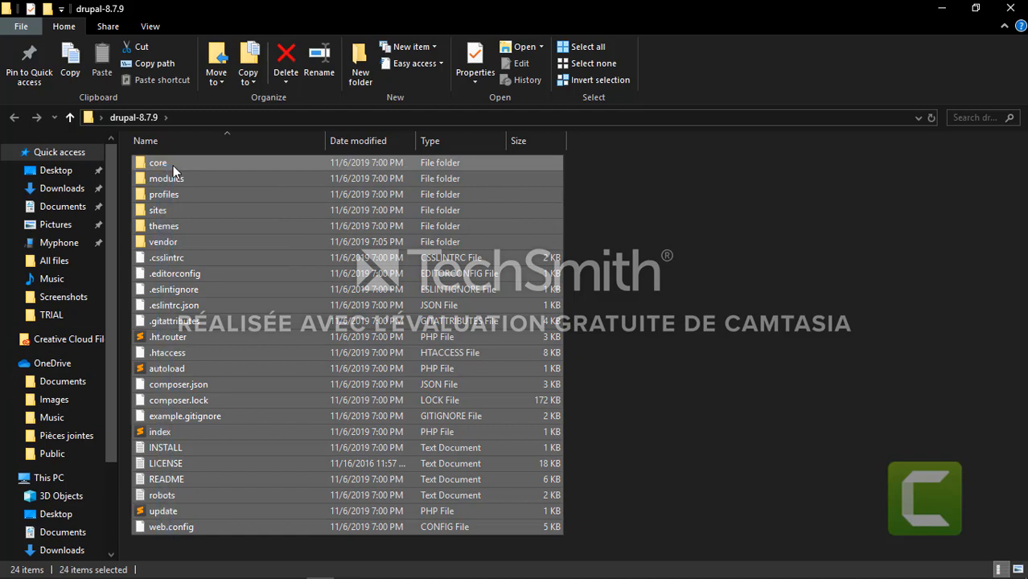
key(ctrl+c)
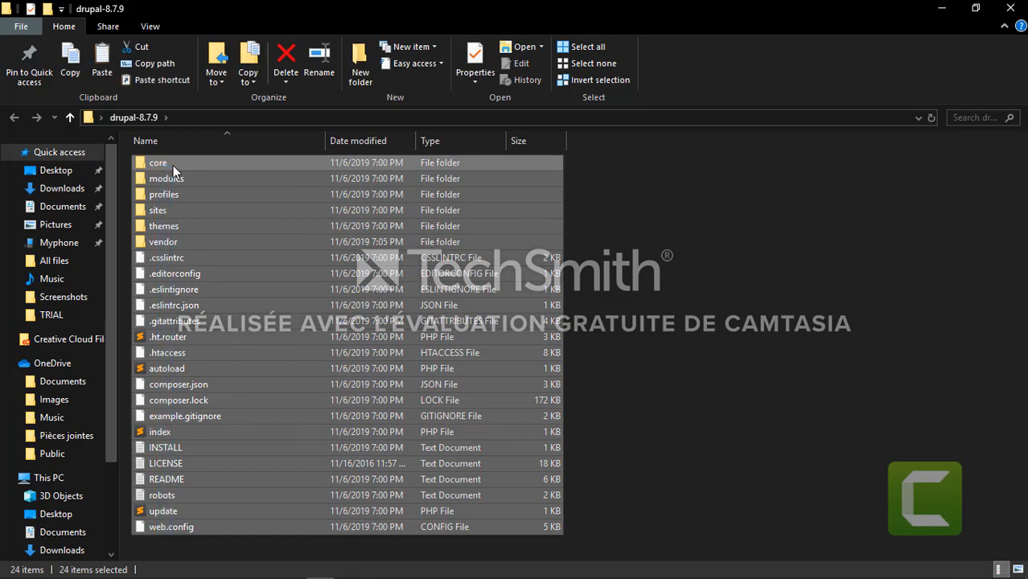
click(45, 318)
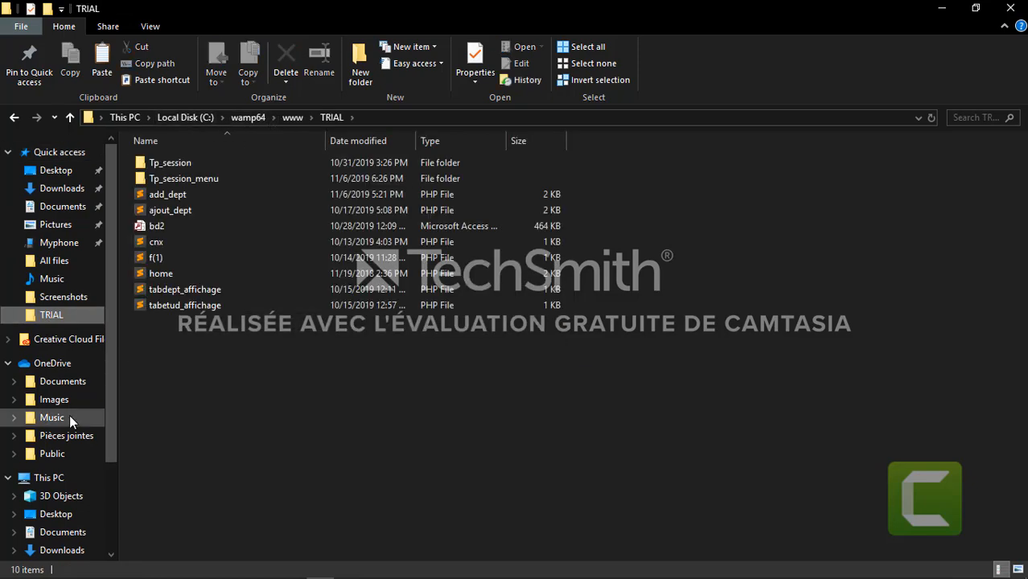
scroll(51, 492, down, 2)
click(53, 503)
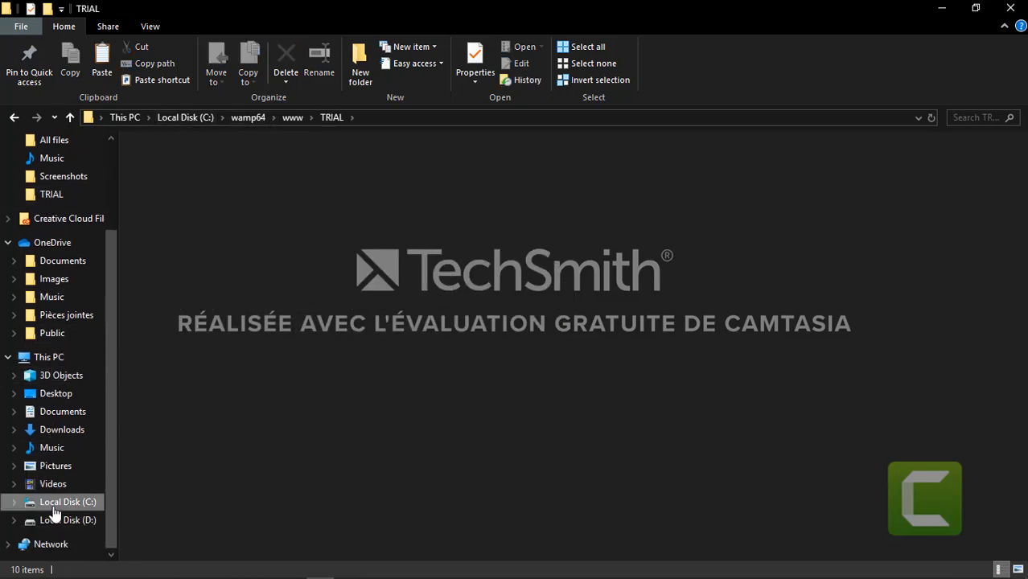
double_click(174, 415)
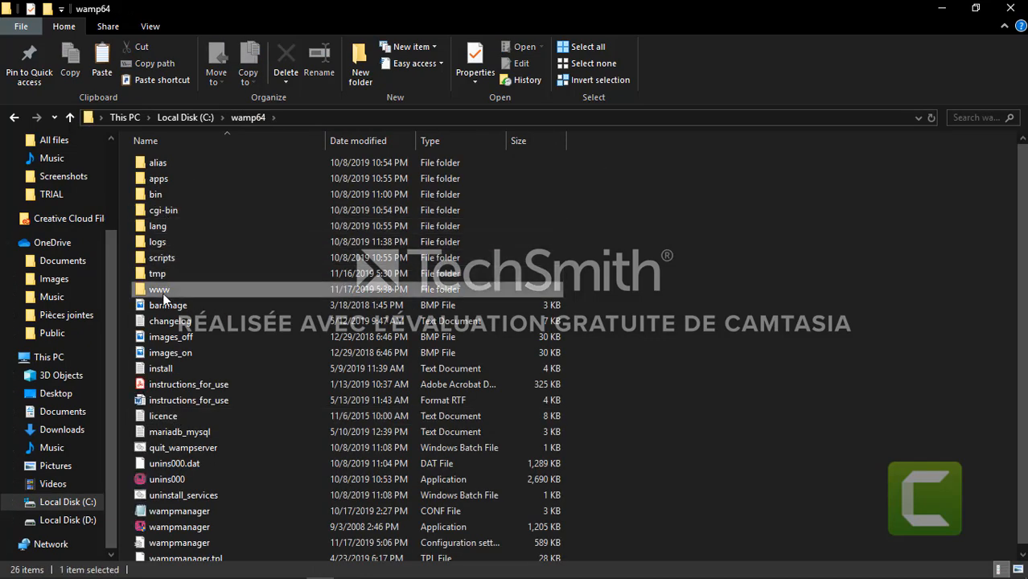
double_click(164, 292)
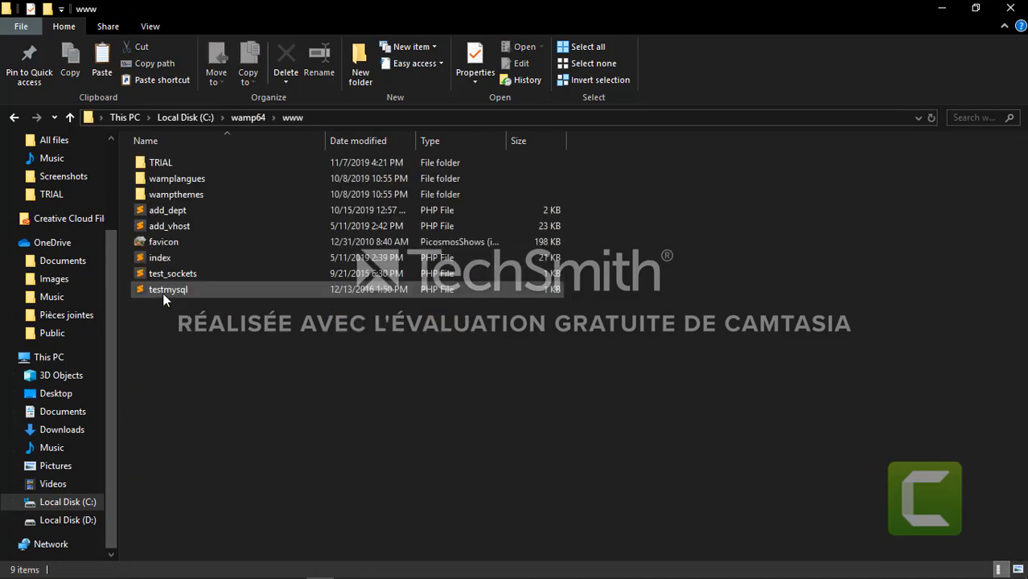
right_click(187, 330)
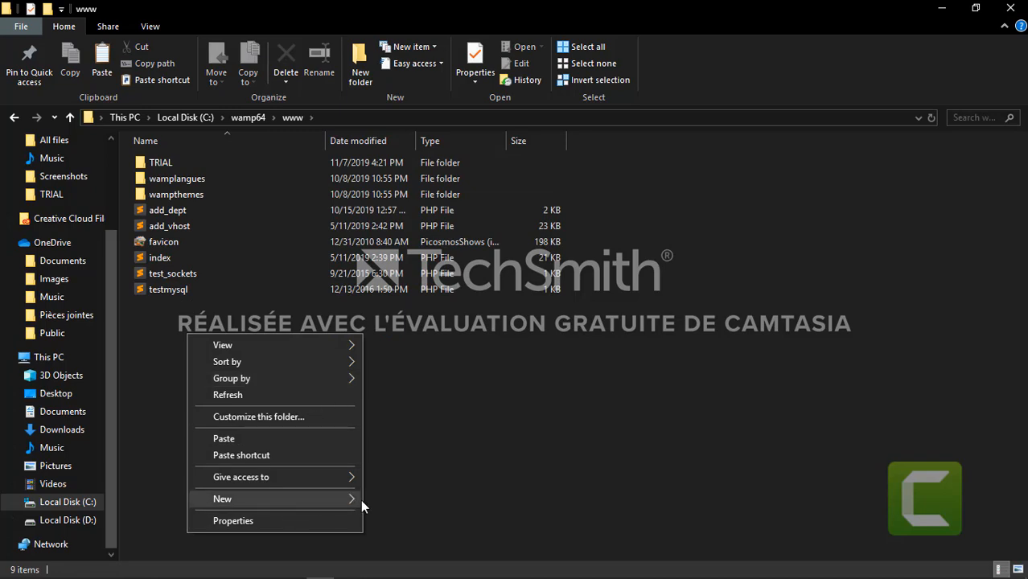
mouse_move(369, 498)
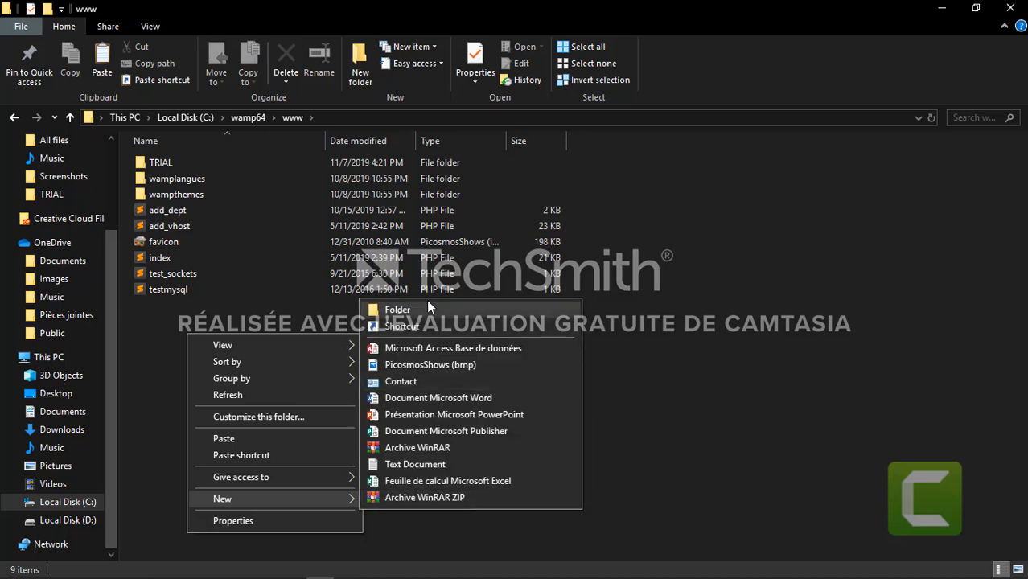
click(427, 309)
text(drup)
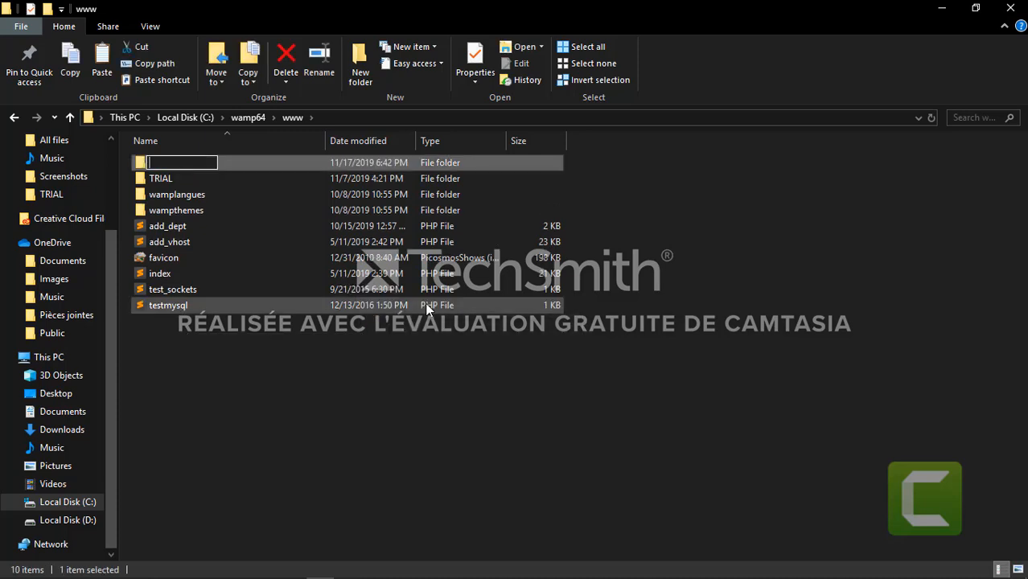
text(al)
click(382, 368)
Paste the copied Drupal files into the new drupal folder
double_click(208, 163)
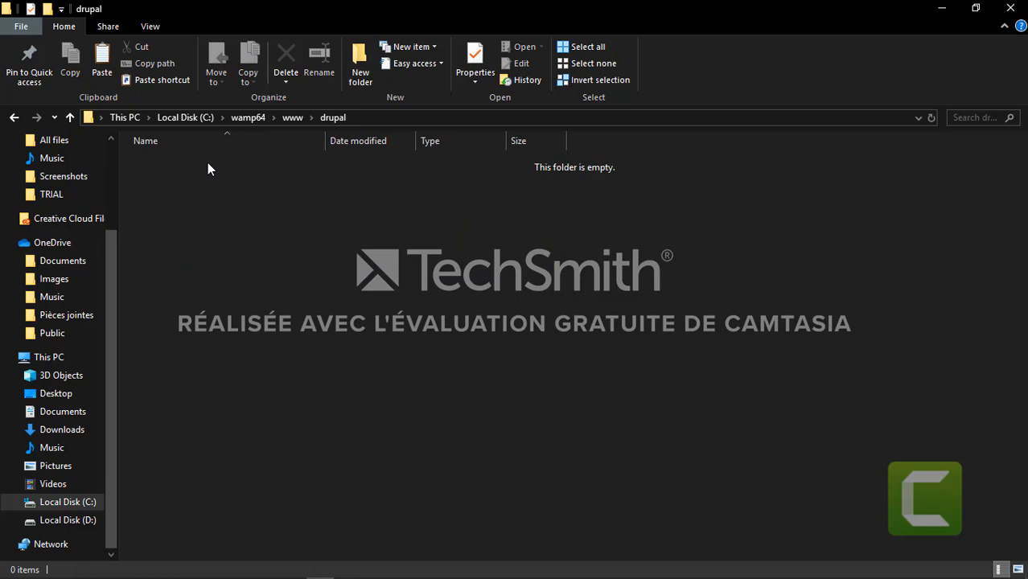
key(ctrl+v)
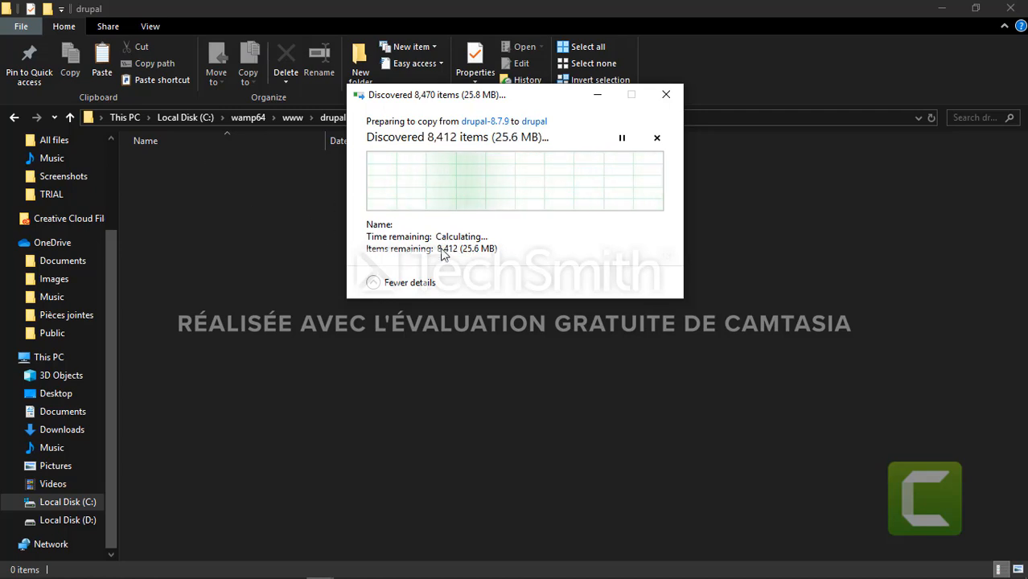
mouse_move(538, 576)
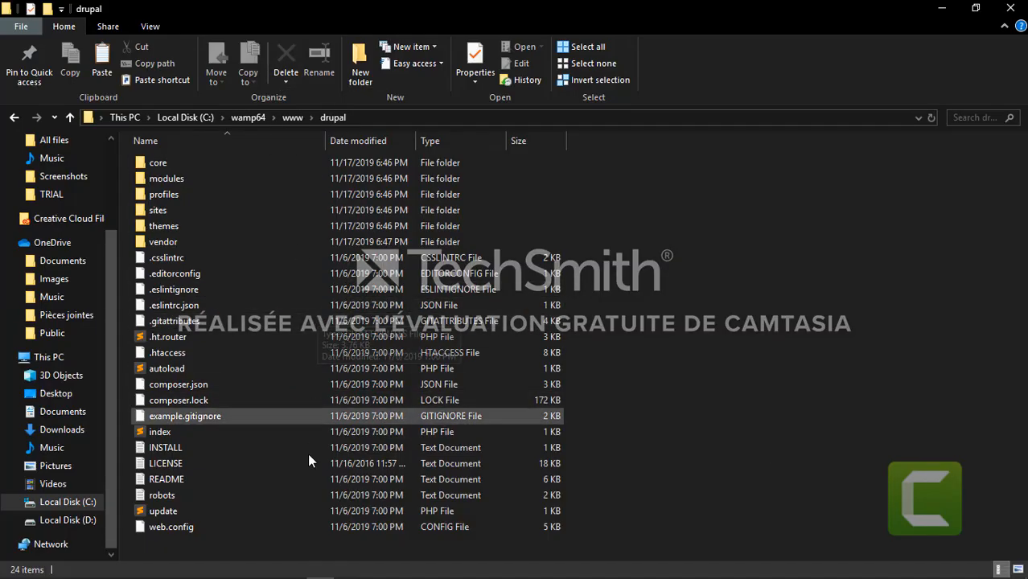
Back in Firefox, open localhost in a new tab and launch the drupal project
mouse_move(322, 578)
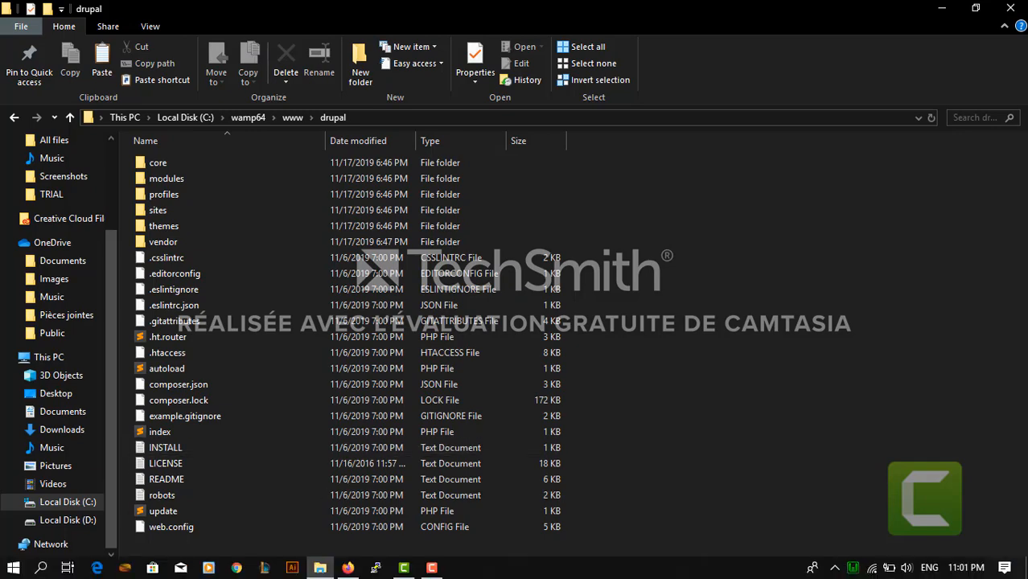
click(348, 567)
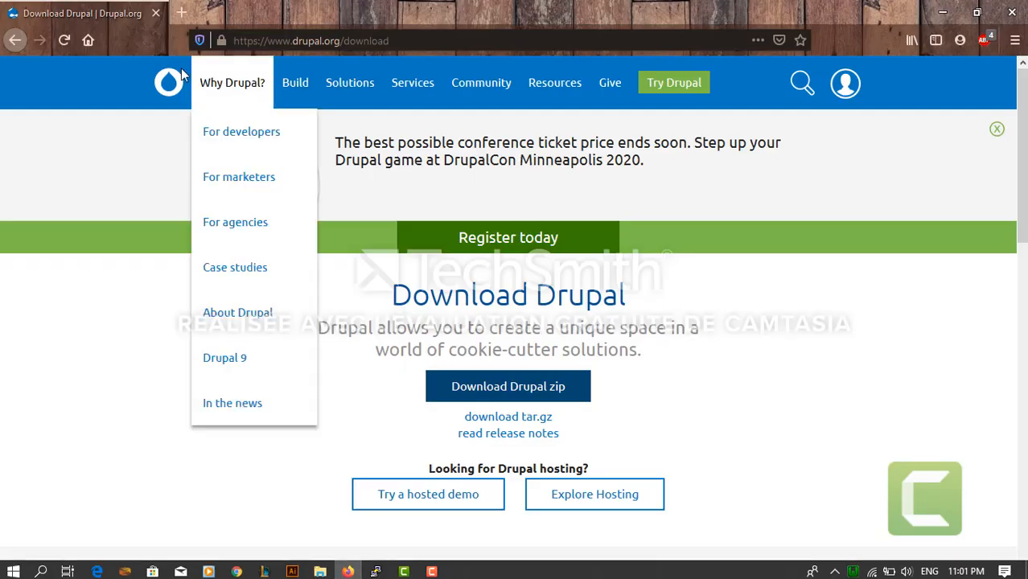
click(181, 14)
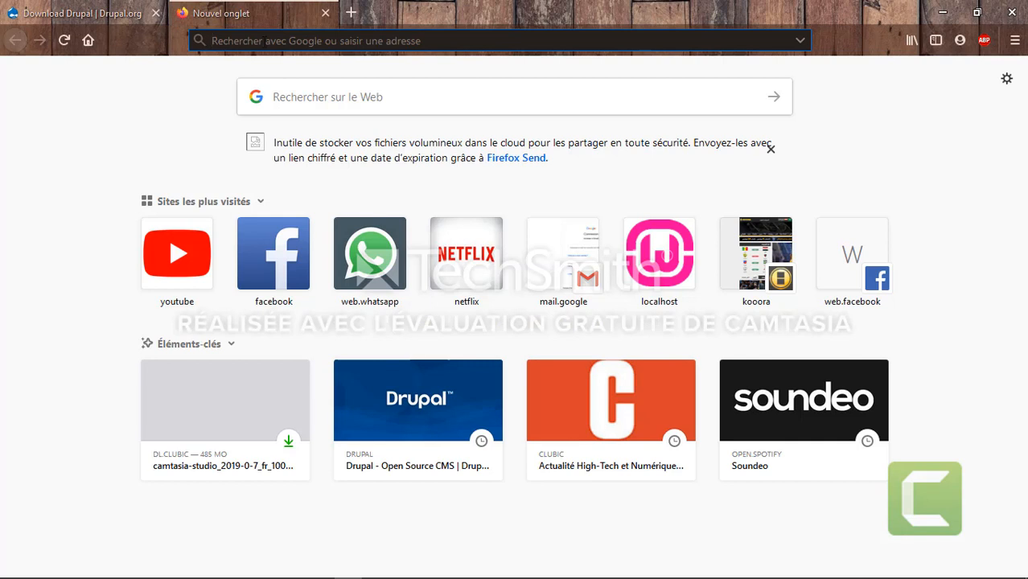
click(650, 243)
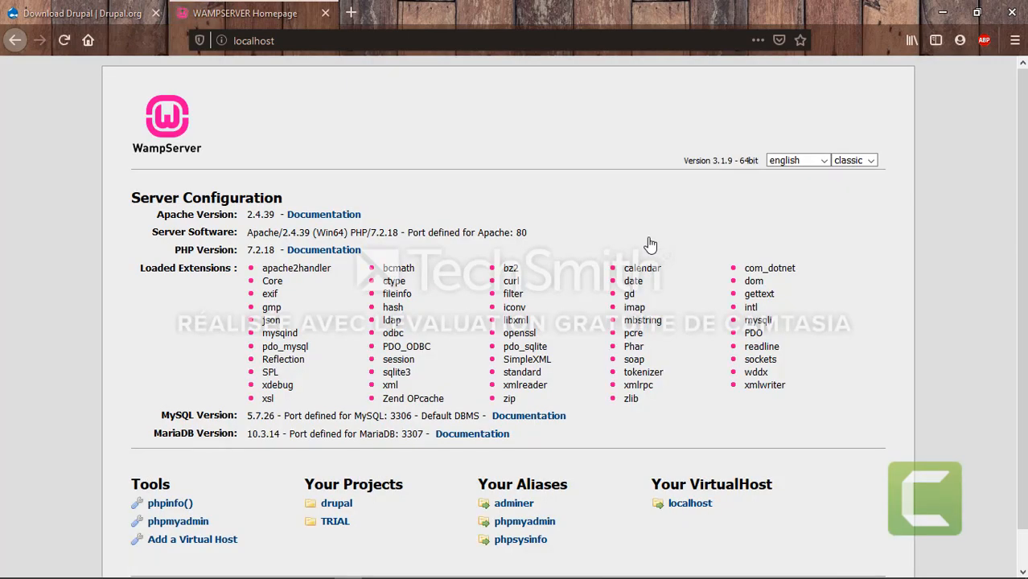
click(312, 505)
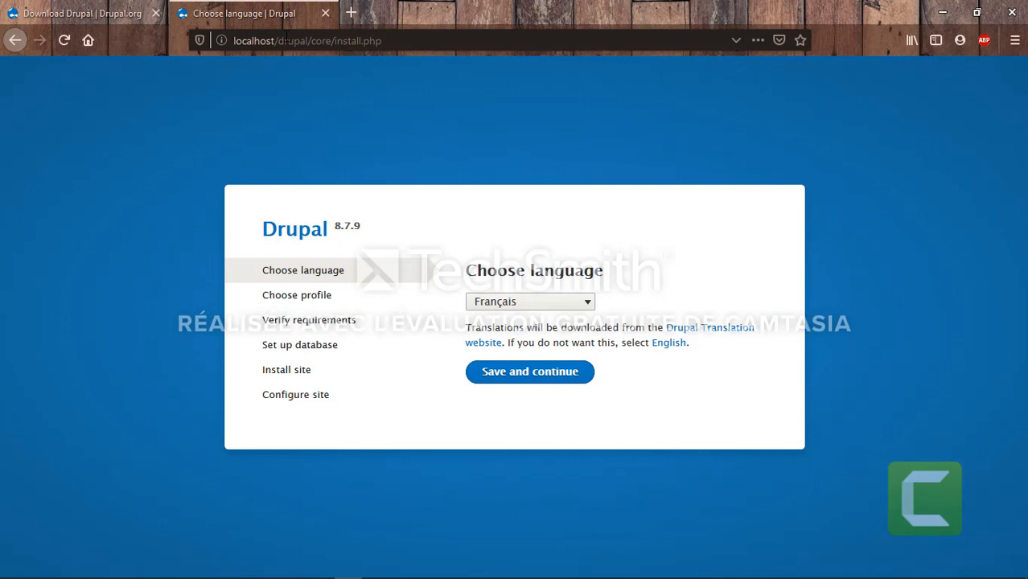
Choose English as the installation language and save and continue
click(587, 306)
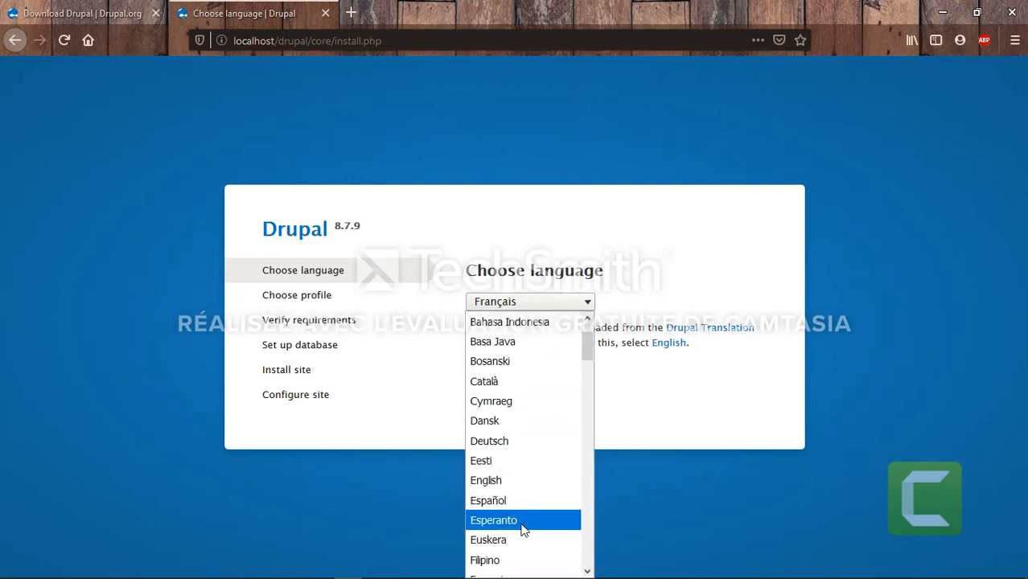
click(518, 489)
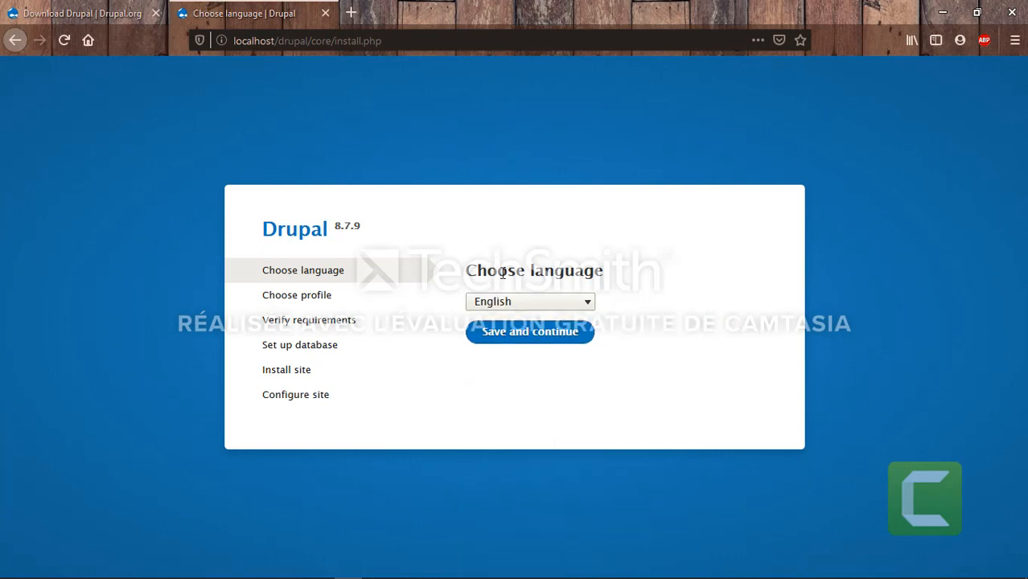
click(502, 338)
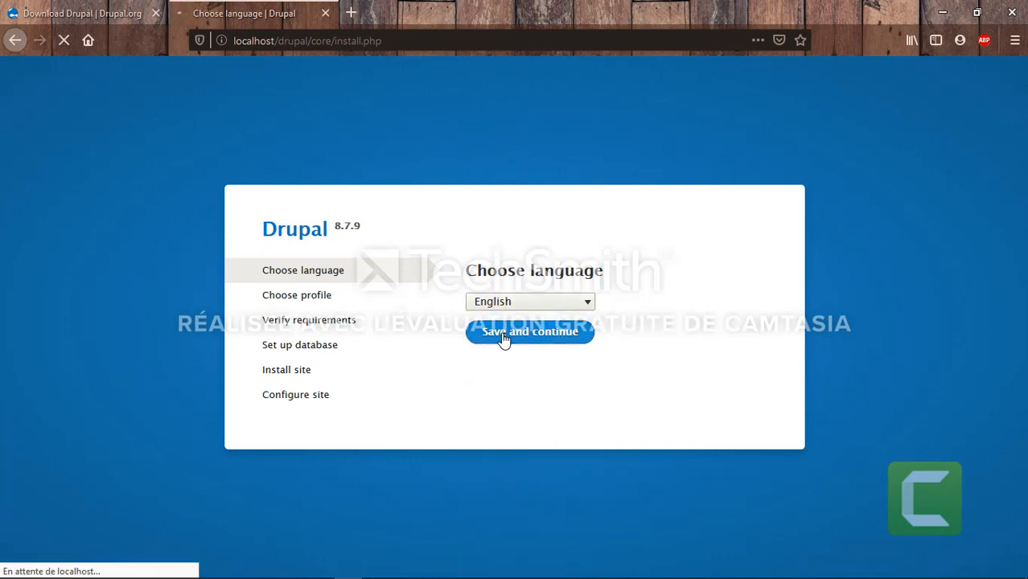
click(349, 13)
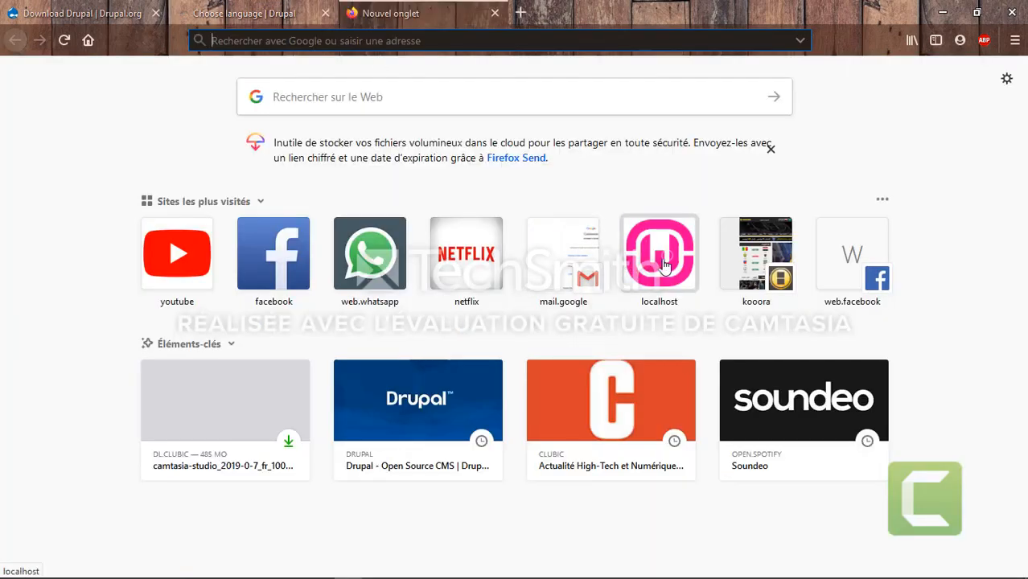
Open phpMyAdmin from the localhost page and sign in
click(663, 262)
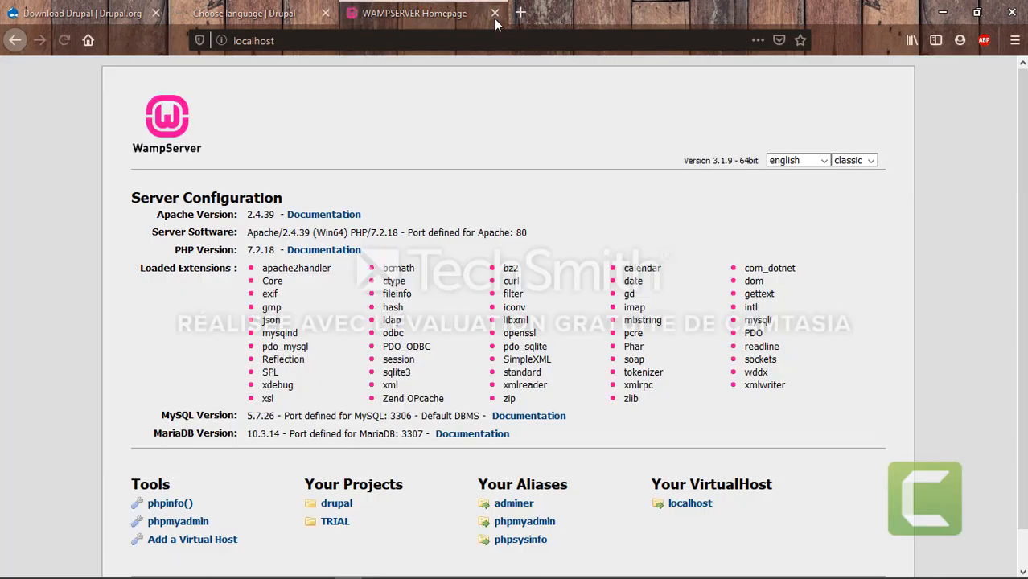
click(523, 525)
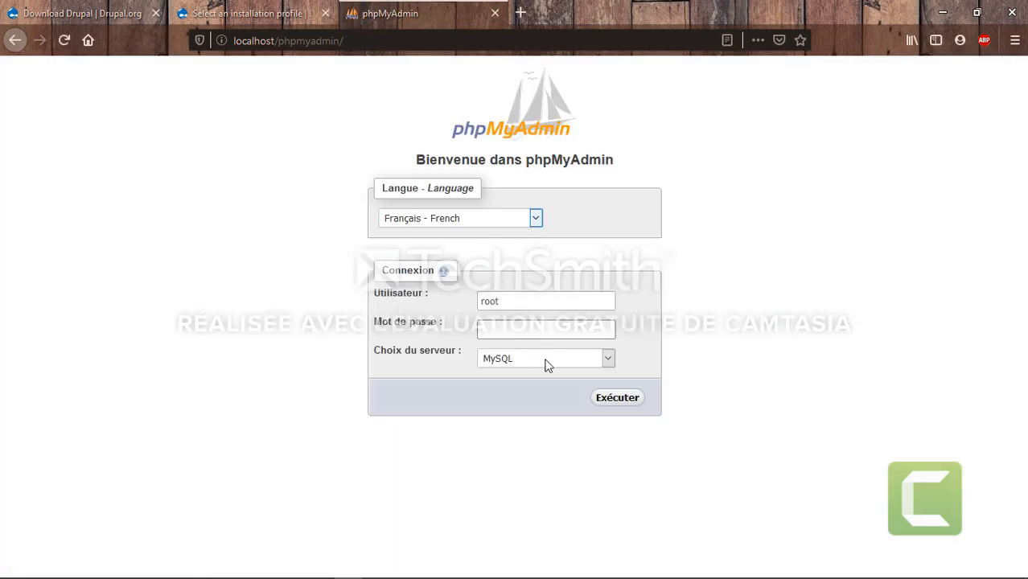
click(615, 399)
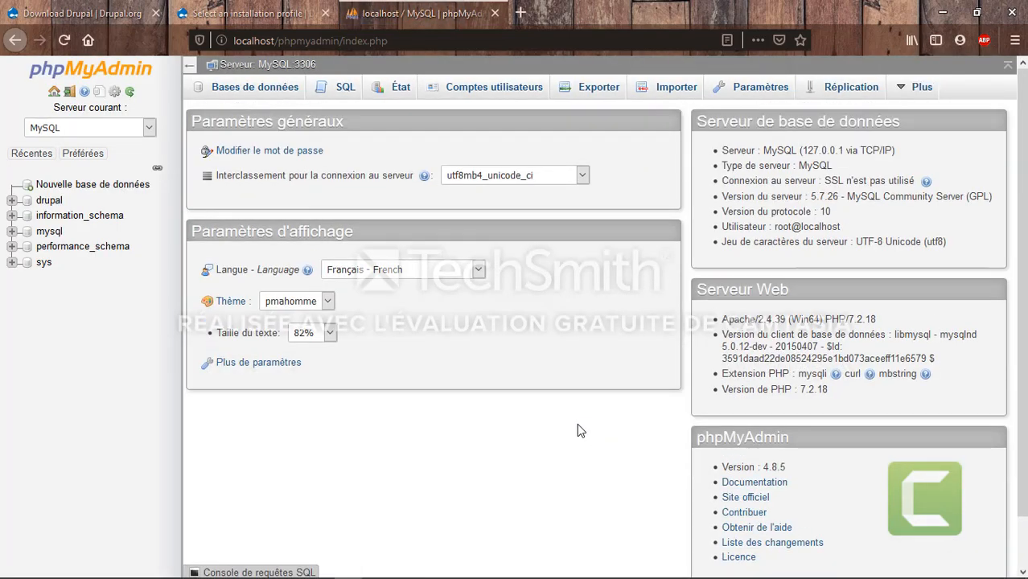
Open the drupal database's Operations and Privileges pages, showing root has ALL PRIVILEGES
click(41, 202)
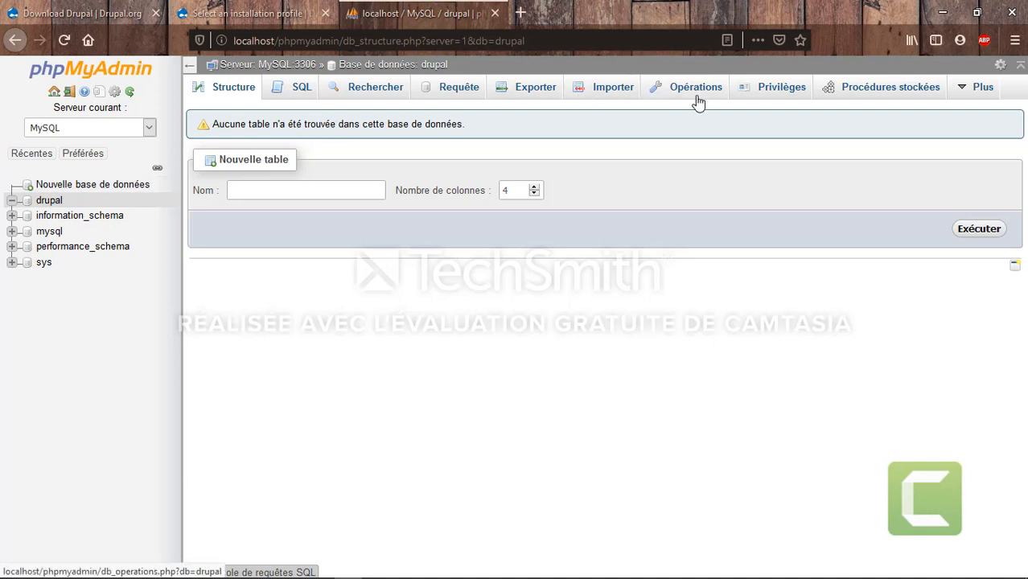
click(696, 89)
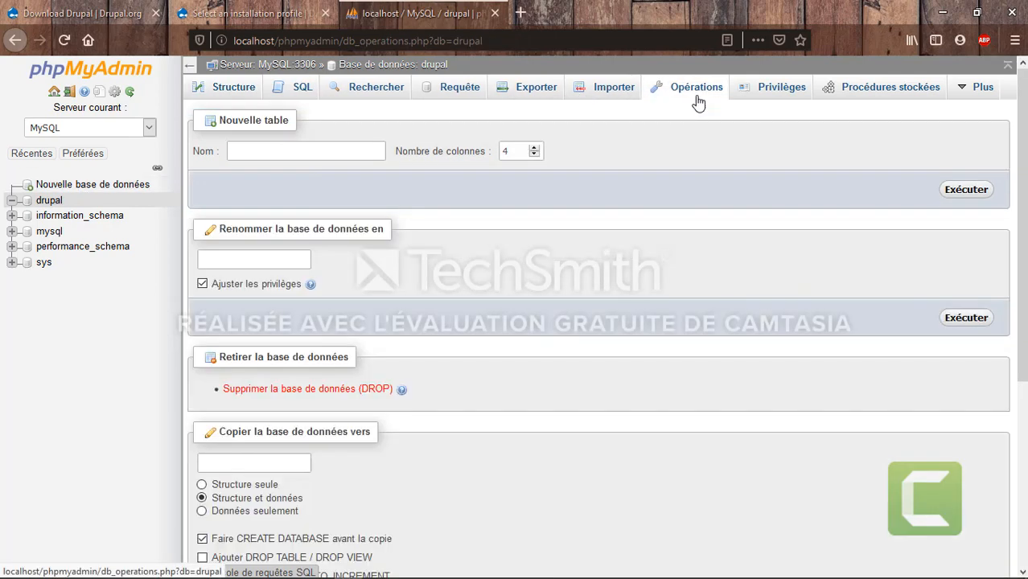
click(757, 102)
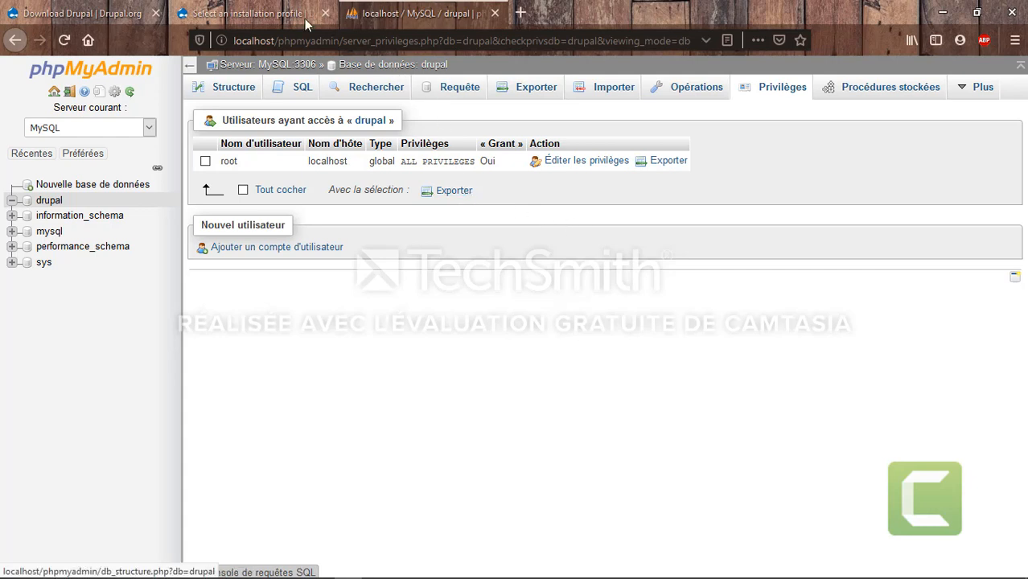
click(280, 15)
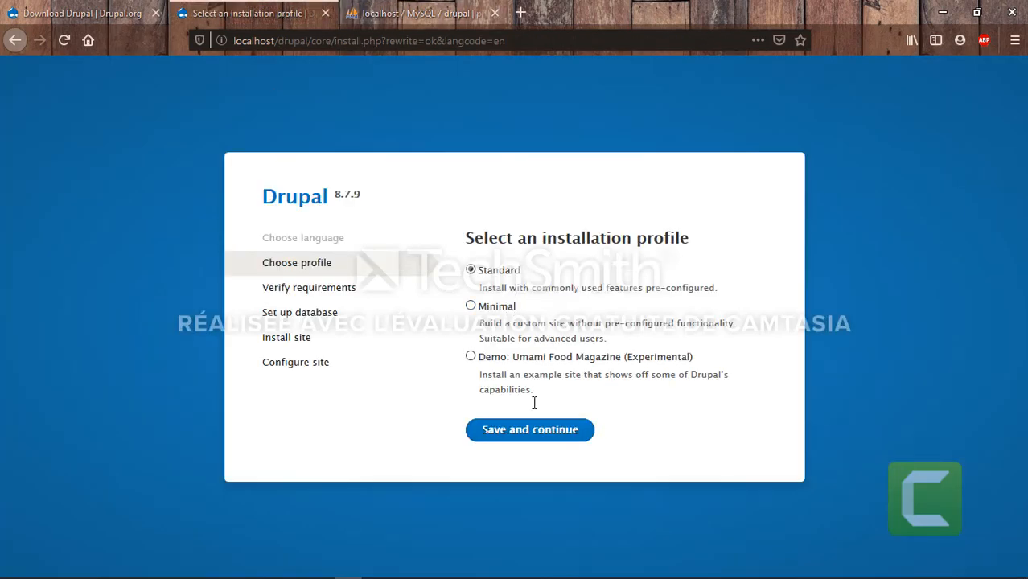
Choose the Standard profile and enter database drupal, username root, host localhost, port 3306
click(543, 439)
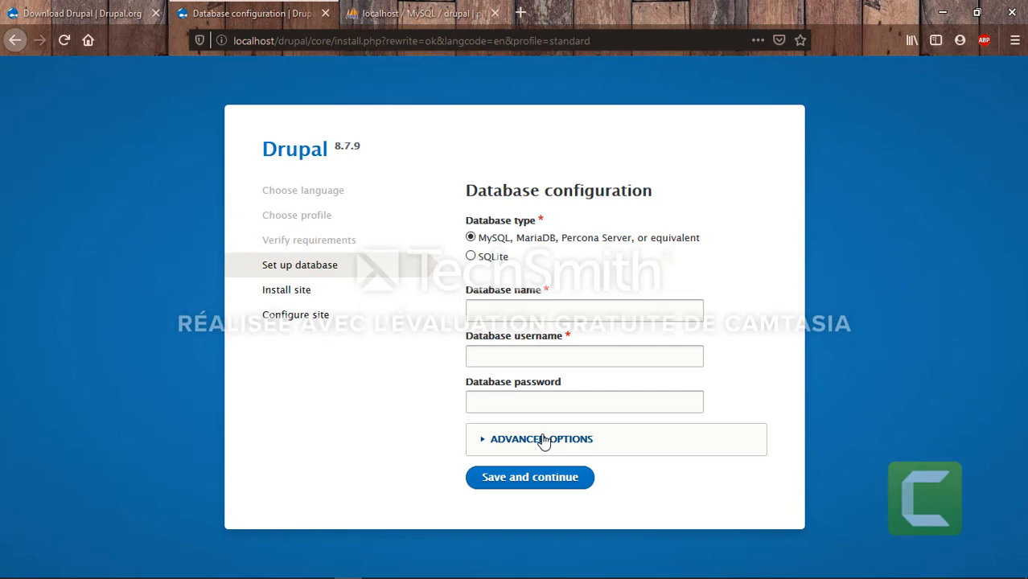
click(554, 311)
text(drupal)
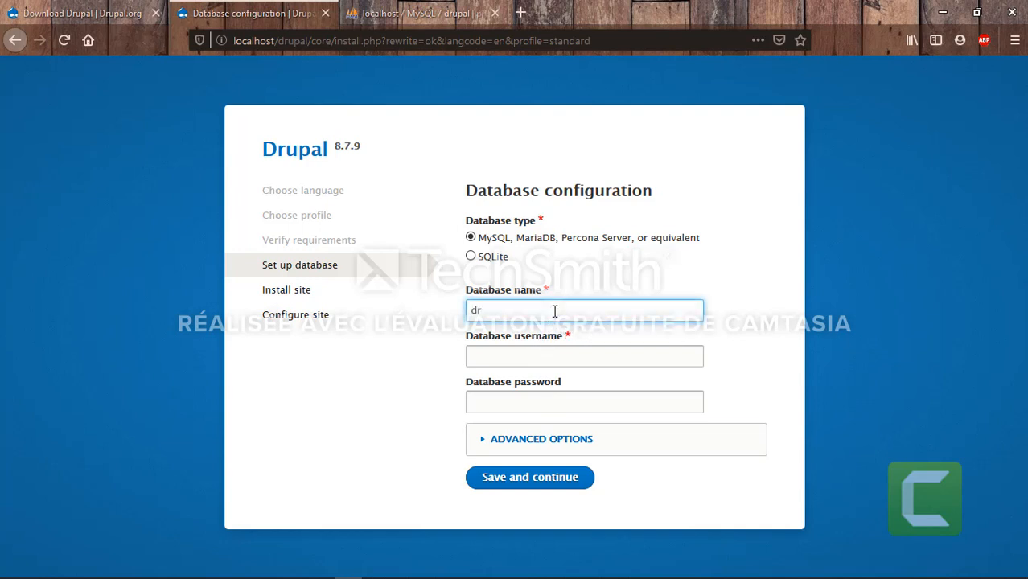
click(534, 354)
text(root)
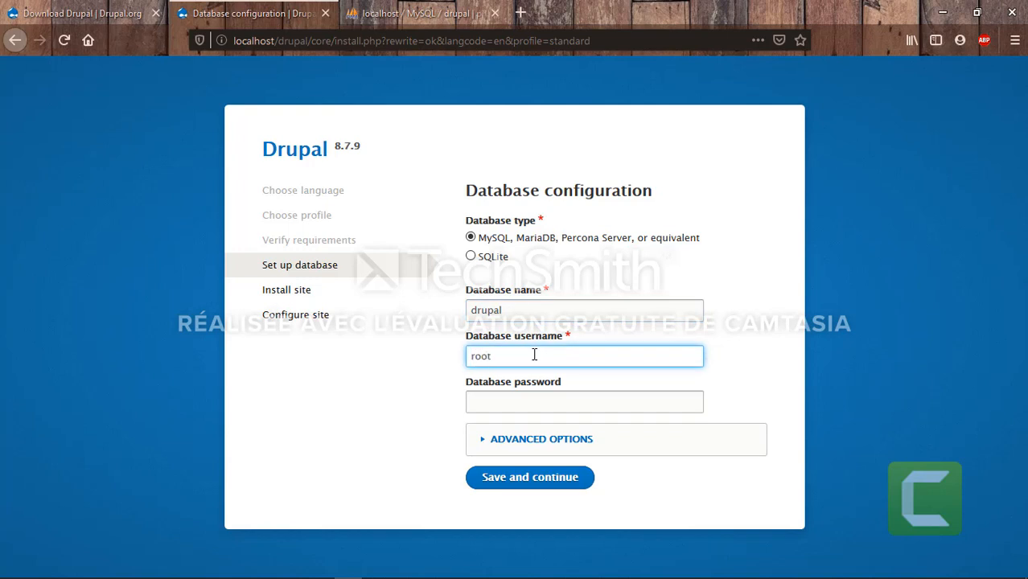
click(494, 444)
scroll(588, 378, down, 2)
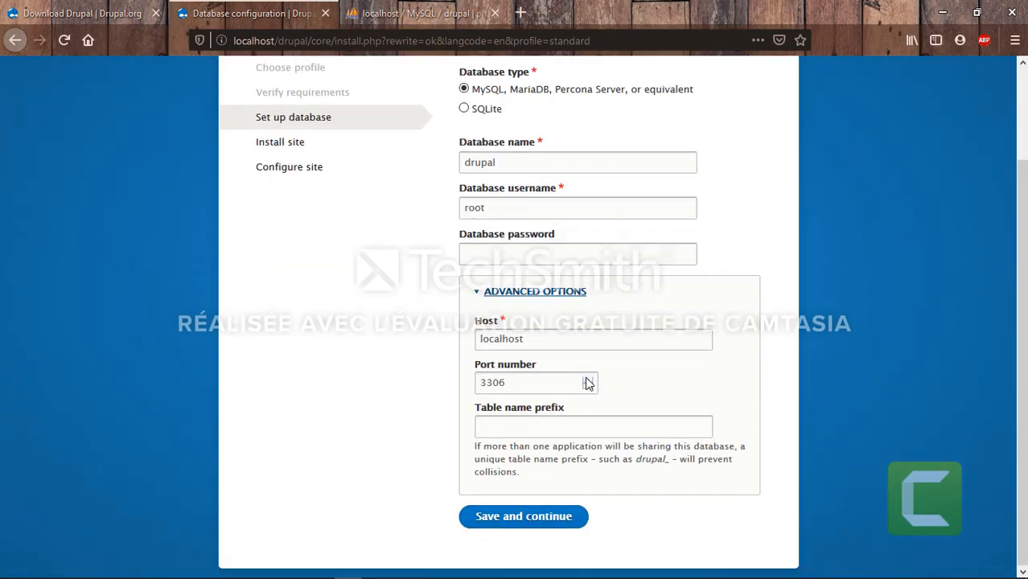
scroll(588, 383, up, 2)
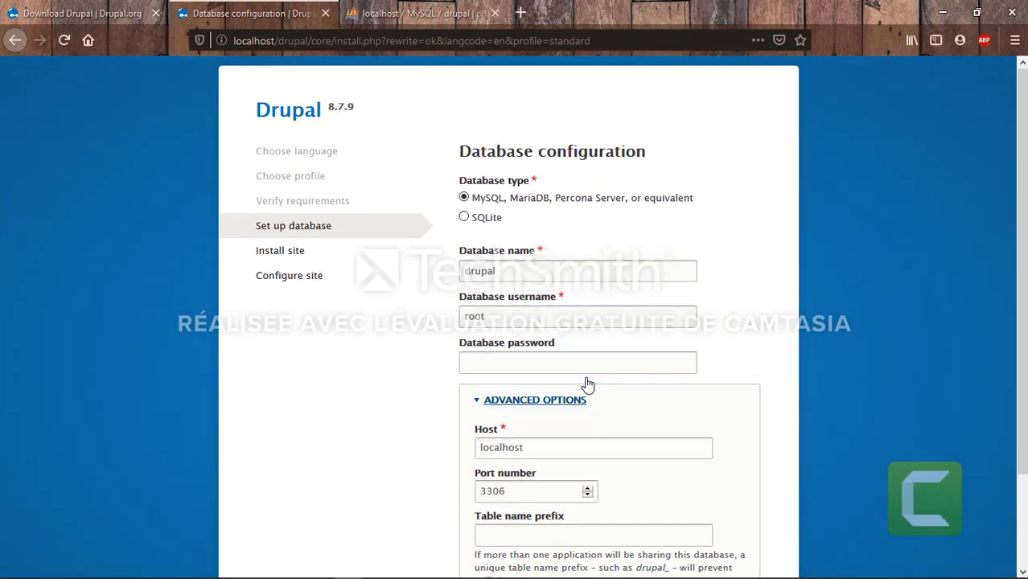
scroll(532, 529, down, 2)
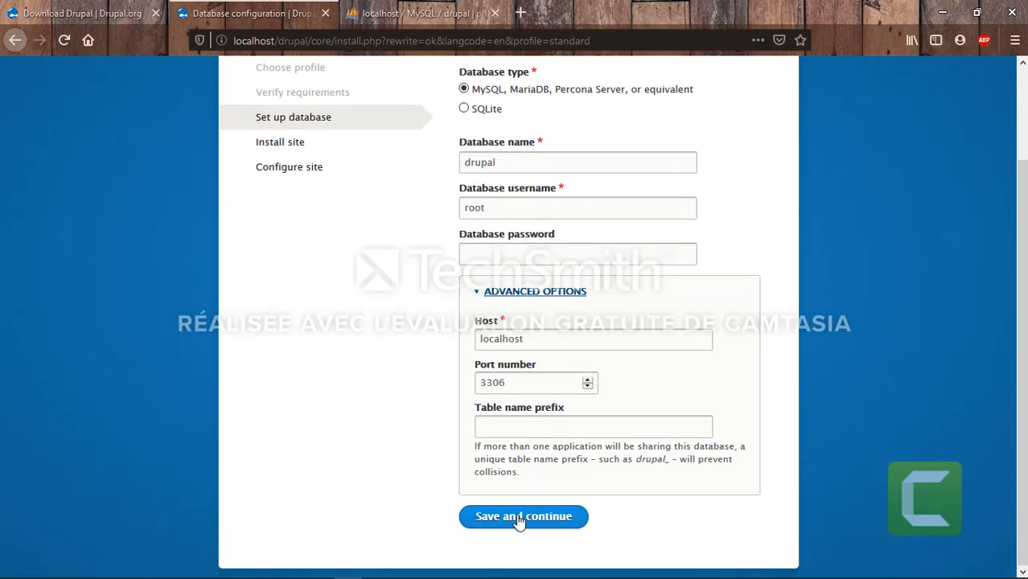
Submit the database settings and wait for the Drupal installation to complete
click(518, 517)
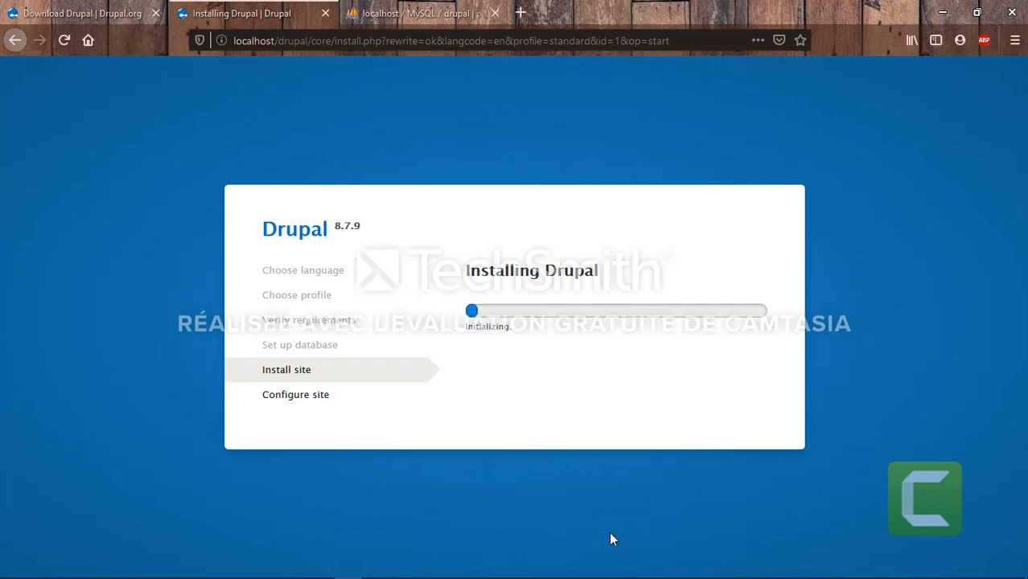
mouse_move(612, 578)
click(437, 569)
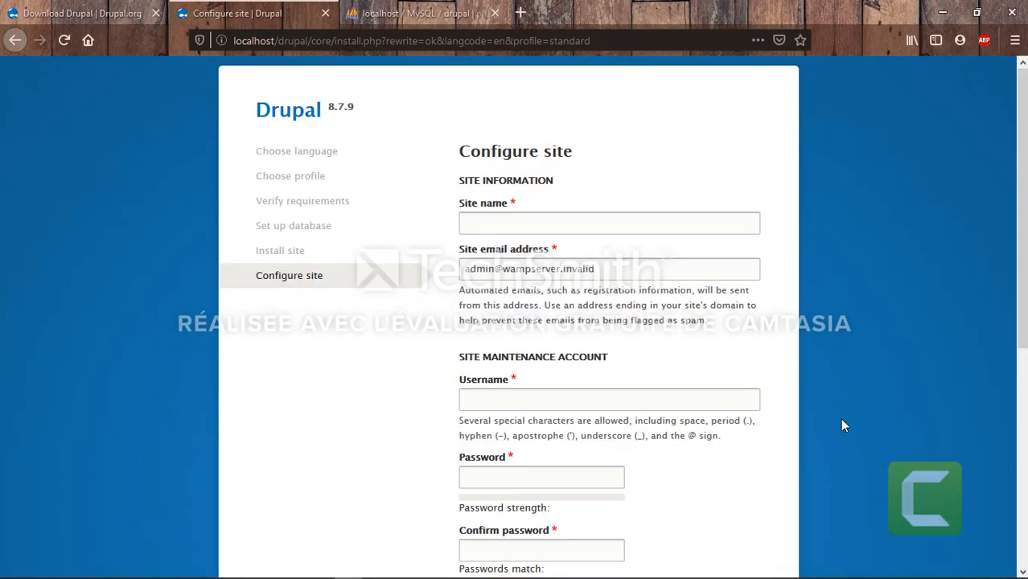
Enter site name dupalsite and replace the site e-mail address
click(563, 225)
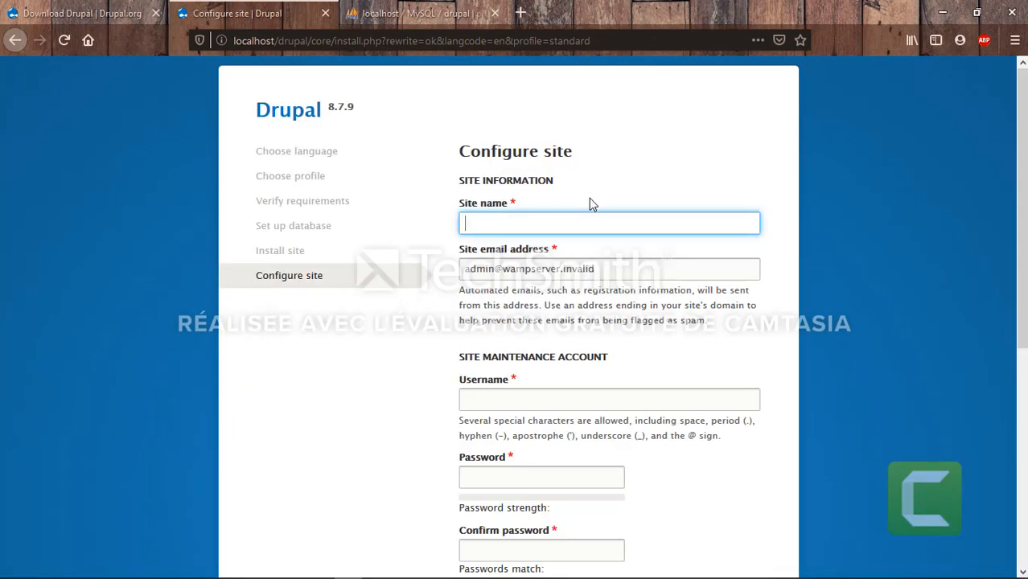
text(dupalsite)
click(619, 275)
key(BackSpace)
key(BackSpace)
key(BackSpace)
key(BackSpace)
key(BackSpace)
key(BackSpace)
key(BackSpace)
key(BackSpace)
key(BackSpace)
key(BackSpace)
key(BackSpace)
key(BackSpace)
key(BackSpace)
key(BackSpace)
key(BackSpace)
key(BackSpace)
key(BackSpace)
key(BackSpace)
text(admincom)
key(BackSpace)
key(BackSpace)
key(BackSpace)
text(.com)
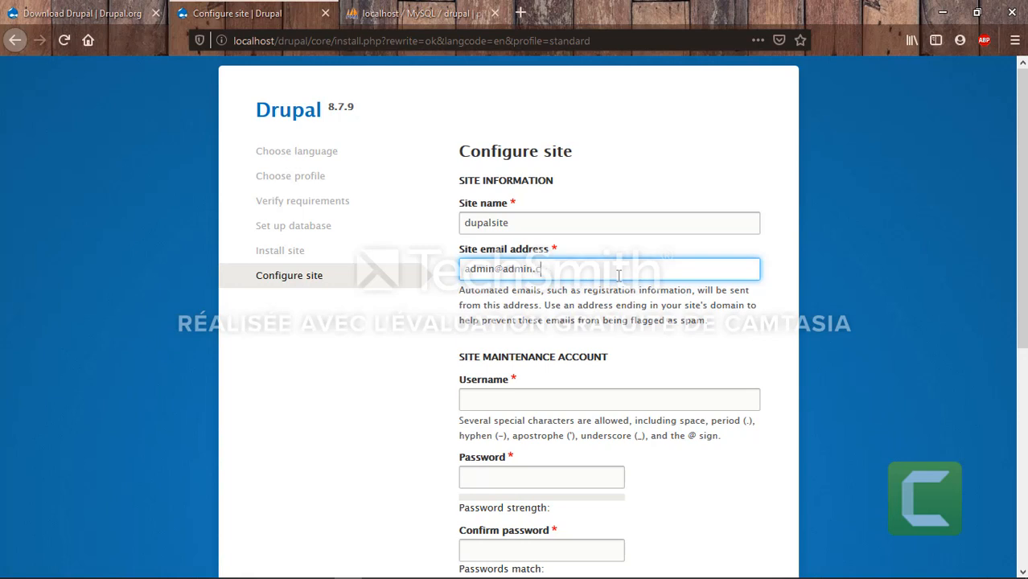
Set the maintenance account username to root and enter its password twice
click(550, 401)
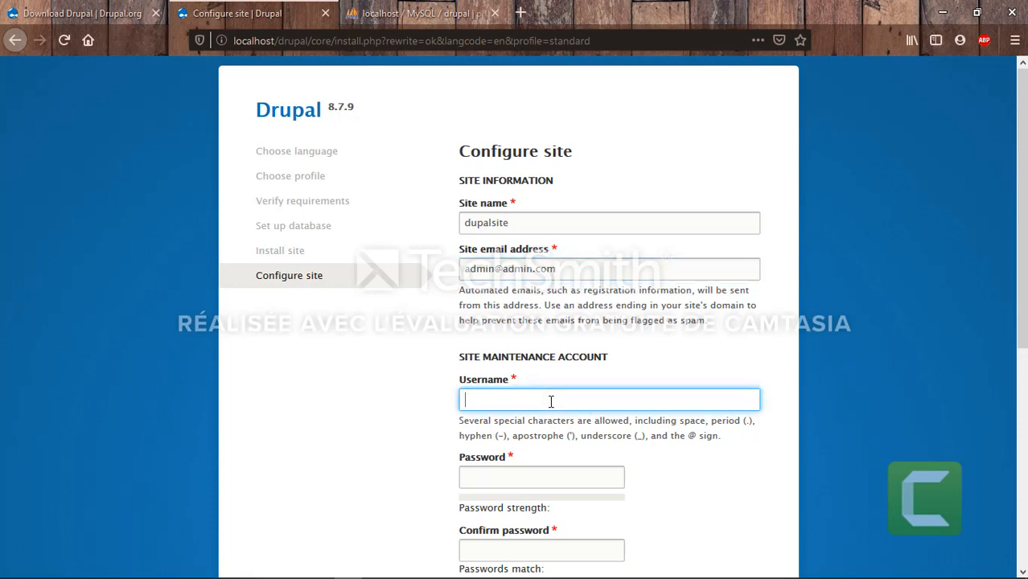
text(root)
click(526, 476)
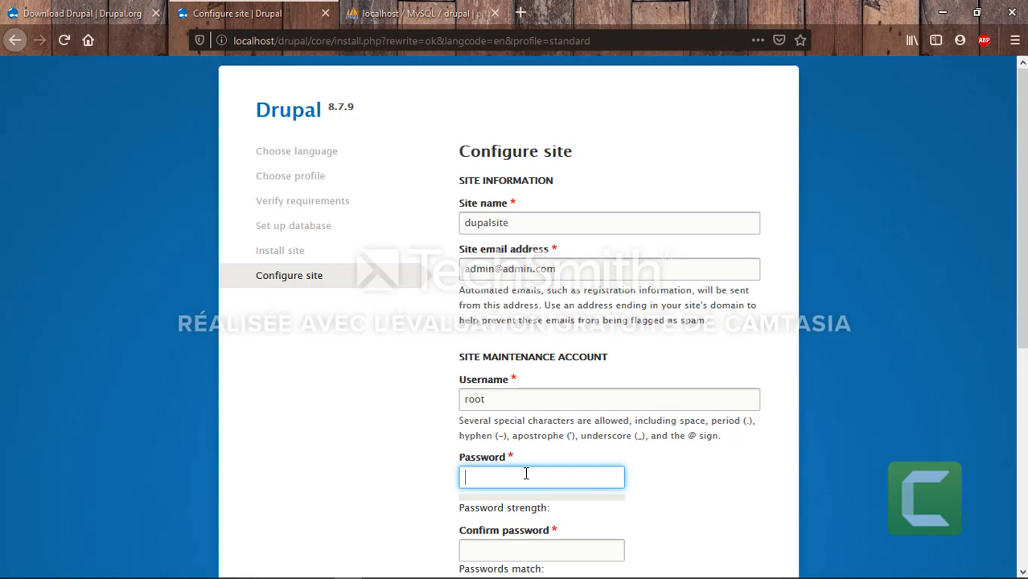
text(******)
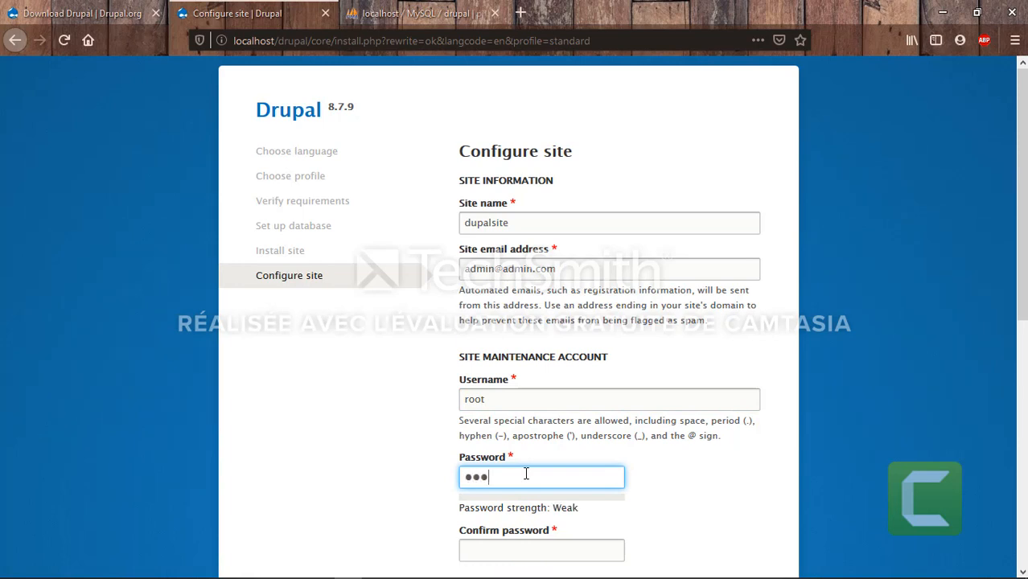
text(****)
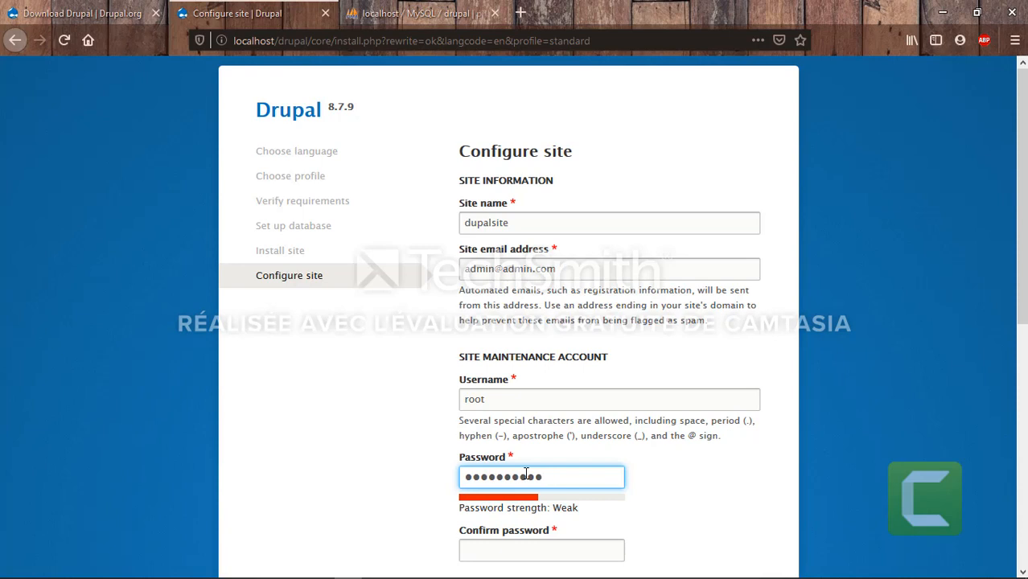
text(**)
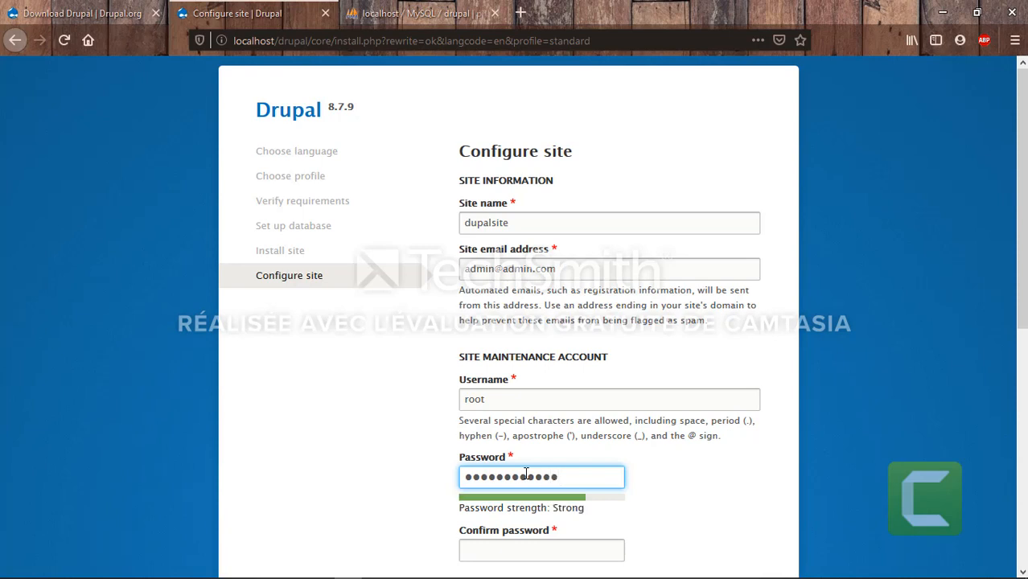
click(521, 562)
click(521, 550)
text(******)
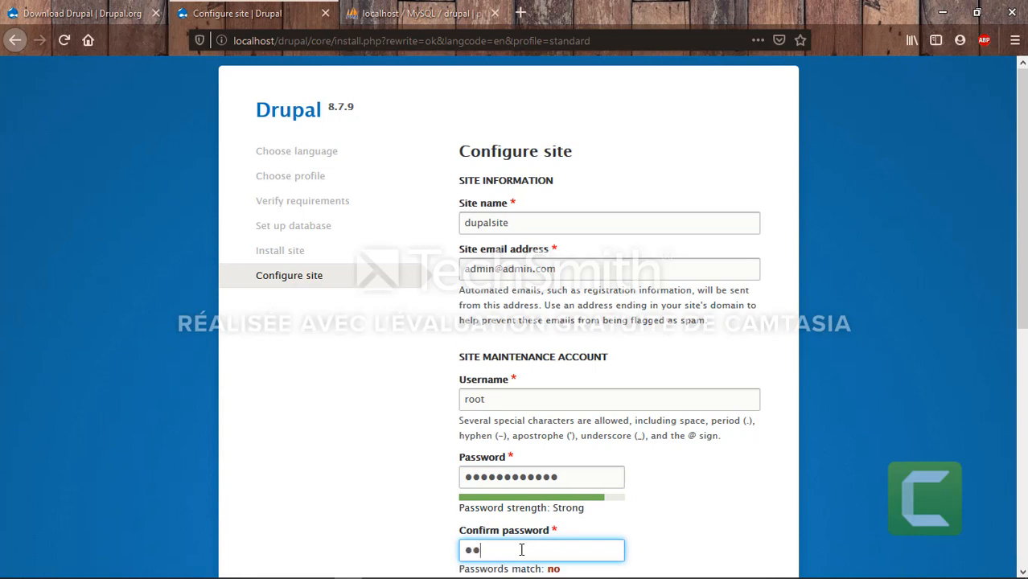
text(******)
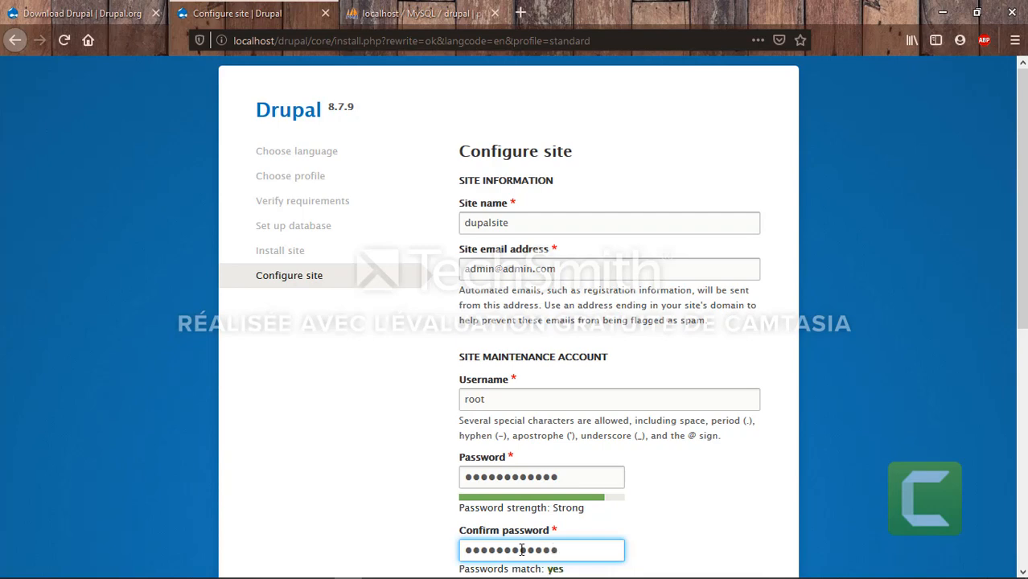
Set the Default country to Morocco
scroll(680, 517, down, 1)
scroll(679, 517, down, 4)
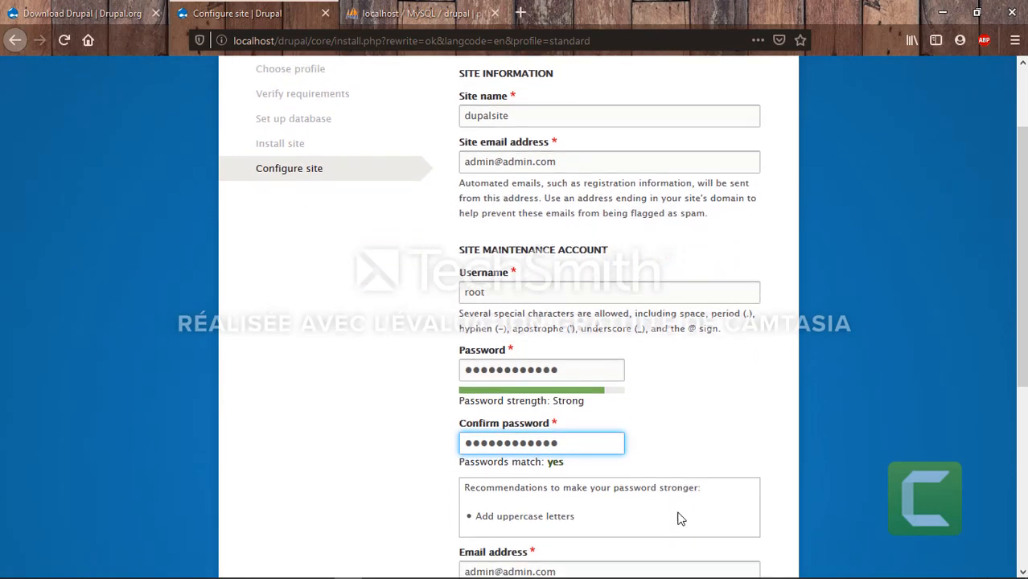
scroll(579, 483, down, 3)
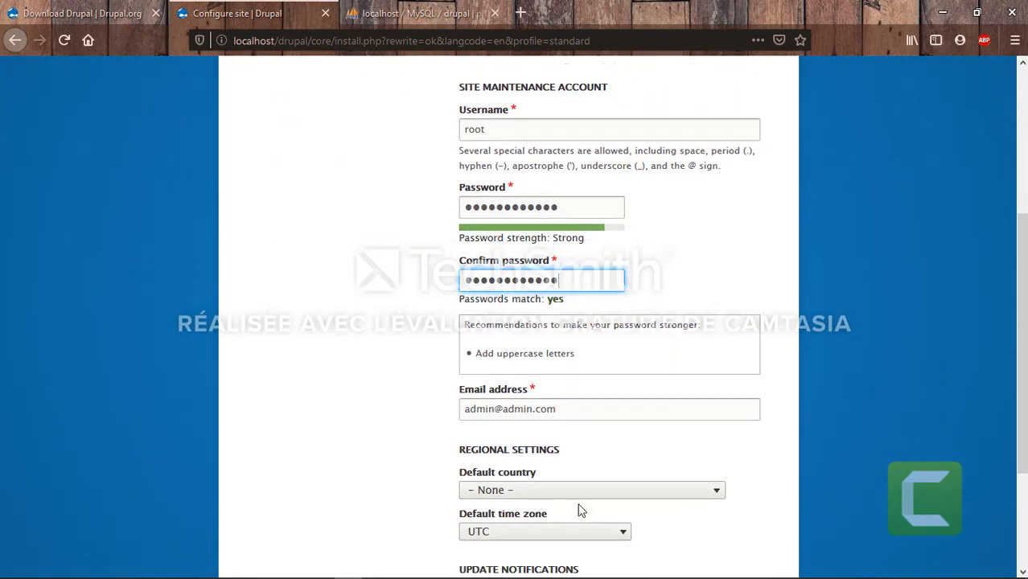
click(610, 408)
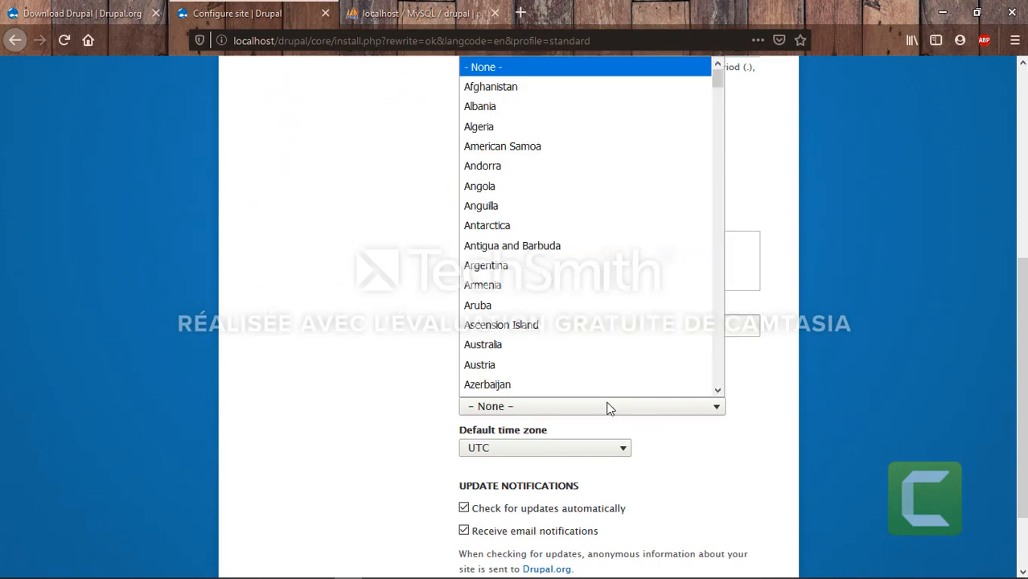
scroll(573, 290, down, 8)
scroll(573, 291, down, 20)
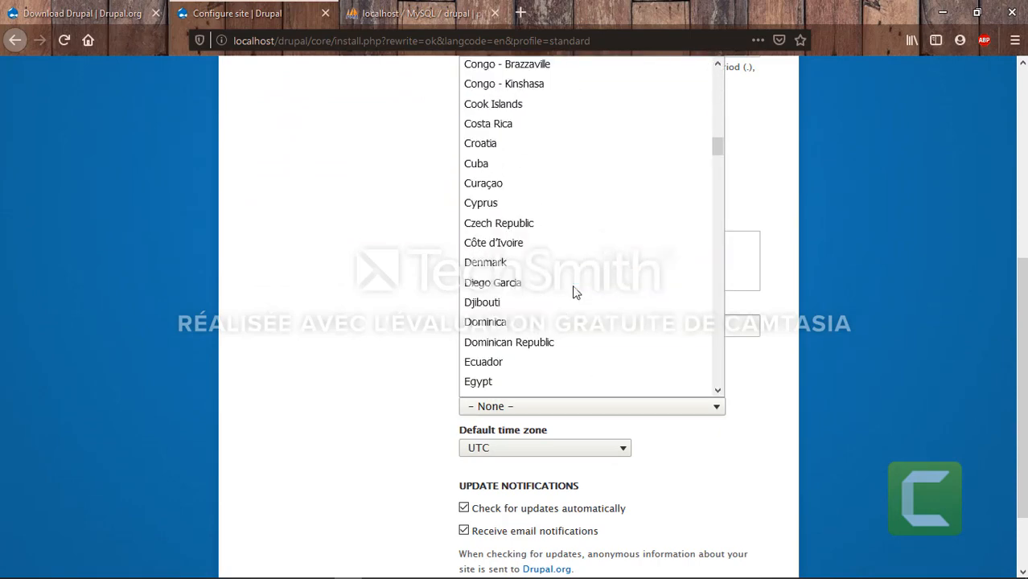
scroll(575, 293, down, 15)
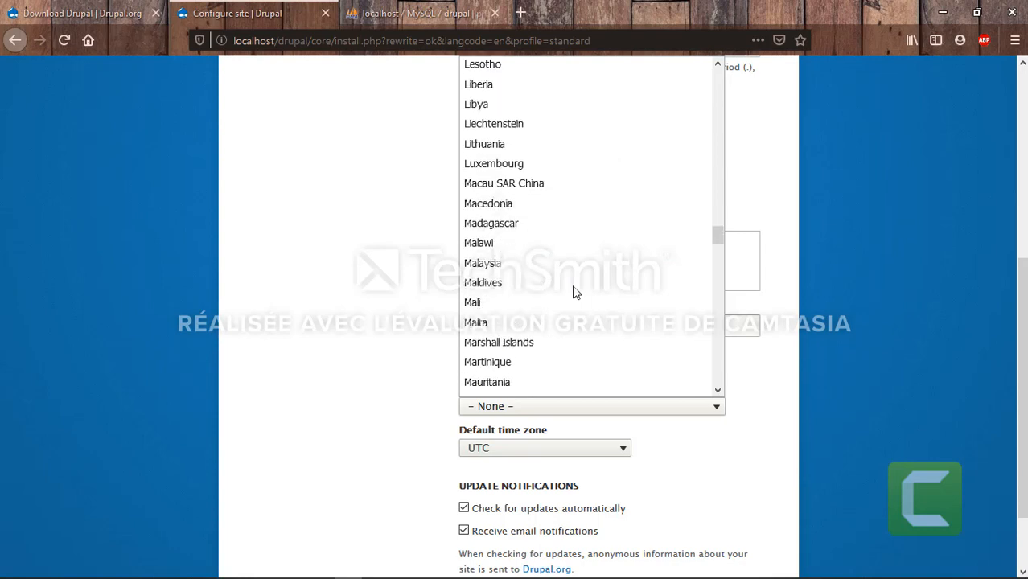
scroll(576, 292, down, 5)
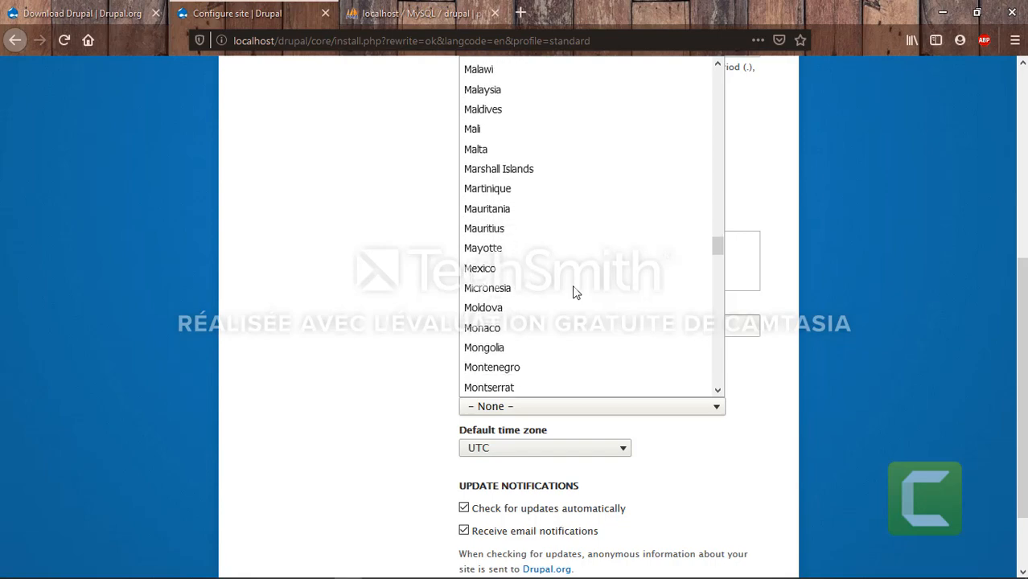
scroll(575, 293, down, 2)
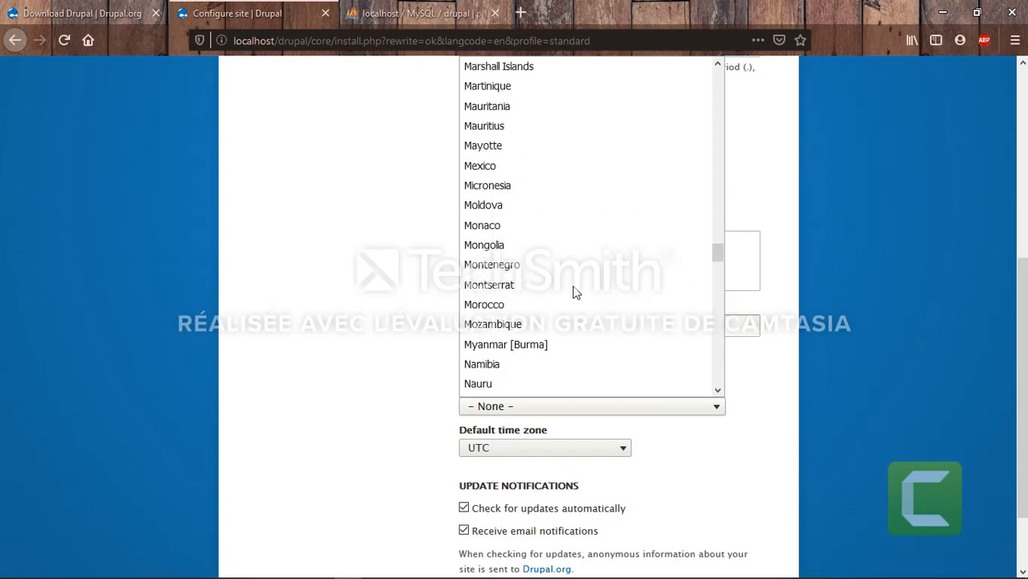
click(513, 298)
scroll(399, 436, down, 2)
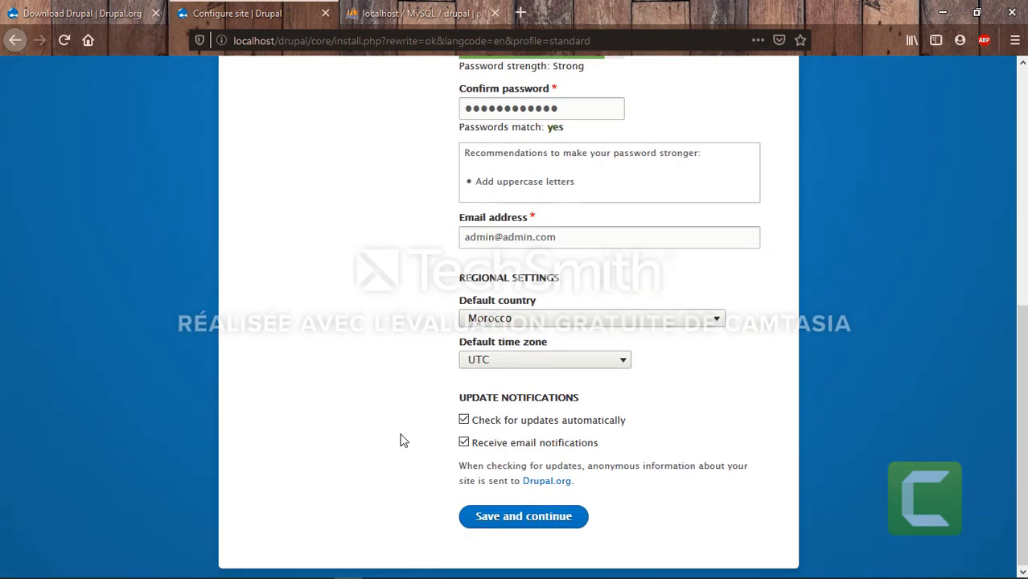
Save the site configuration, decline saving the login, and go to Add content
click(529, 520)
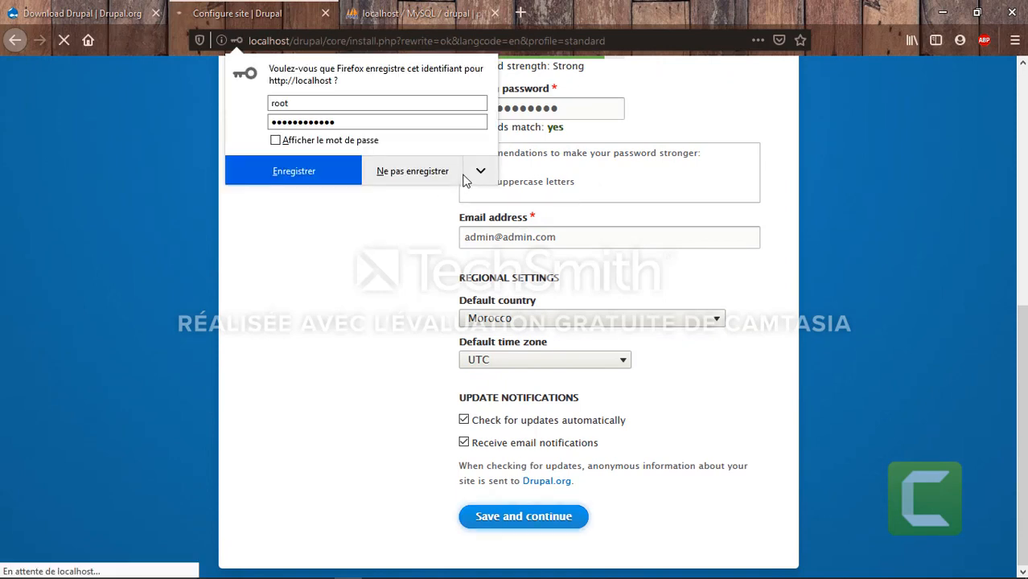
click(353, 261)
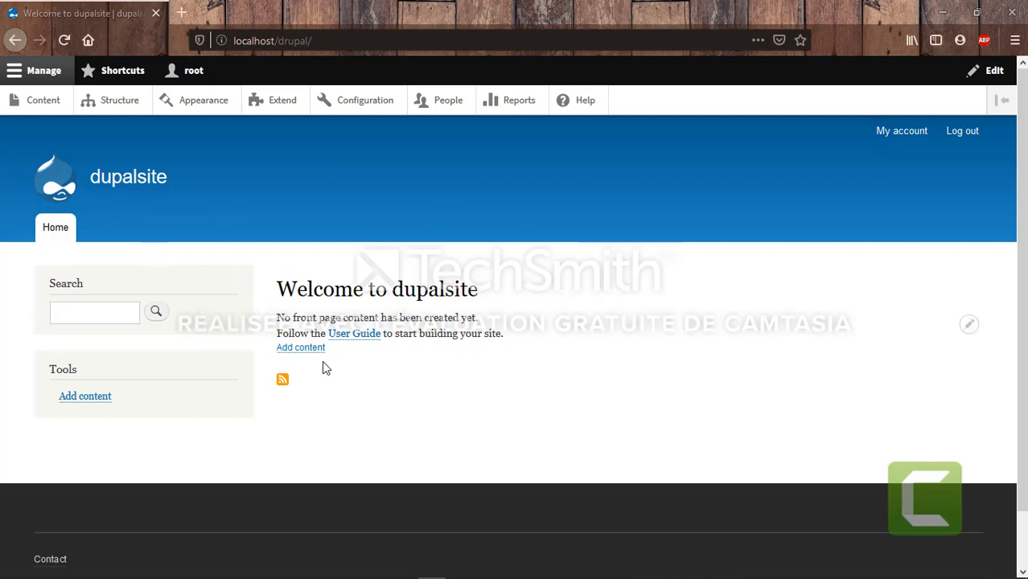
click(301, 349)
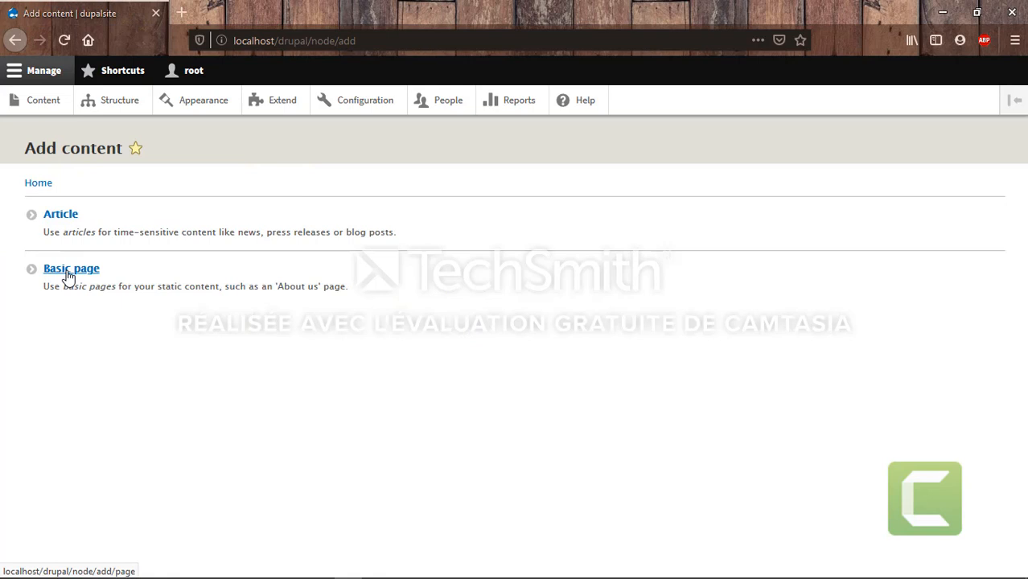
Draft a Basic page titled 'About Us' and open a blank Firefox tab beside it
click(68, 274)
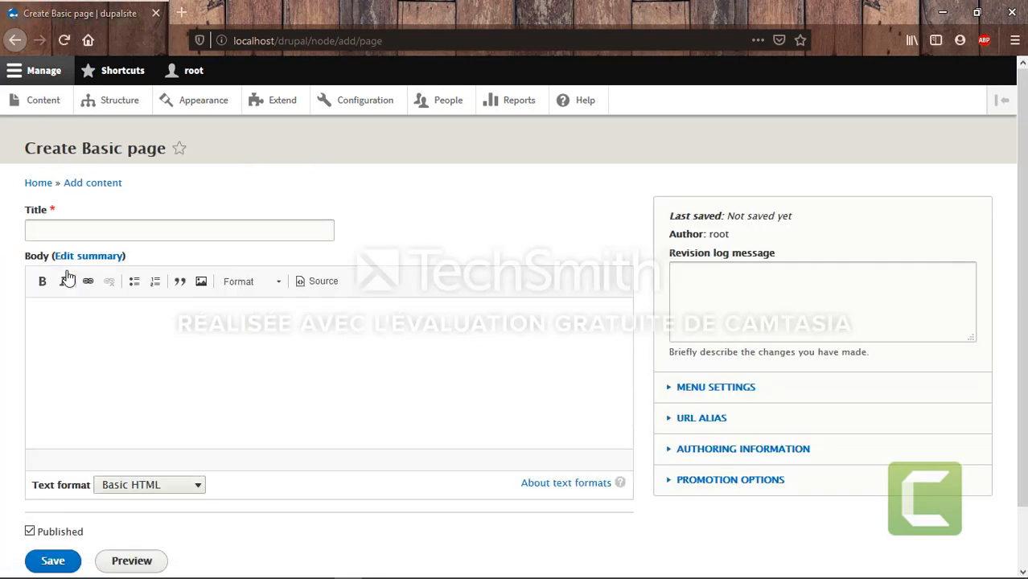
click(95, 227)
text(Ab)
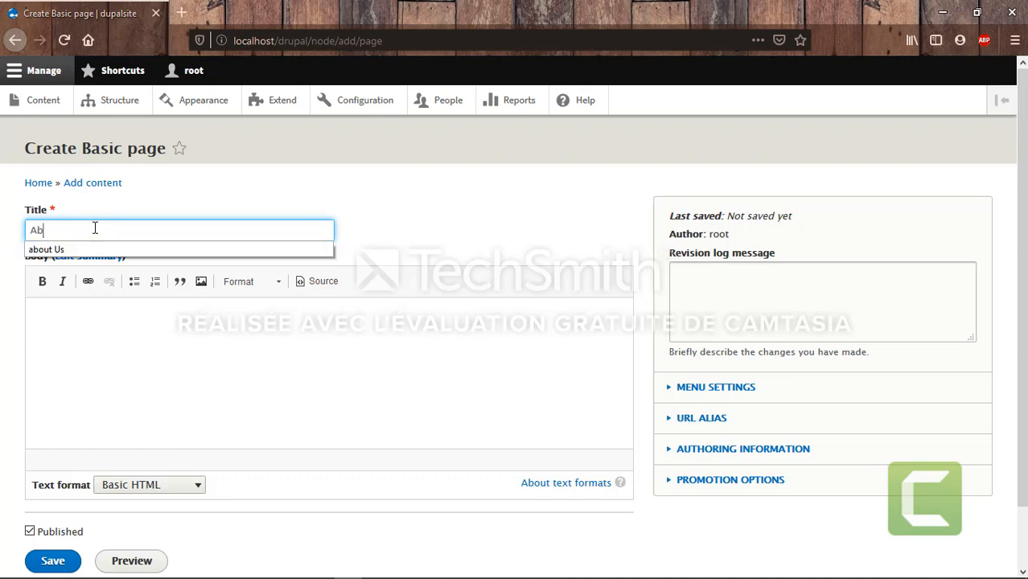
text(out us)
key(BackSpace)
key(BackSpace)
text(Us)
click(81, 324)
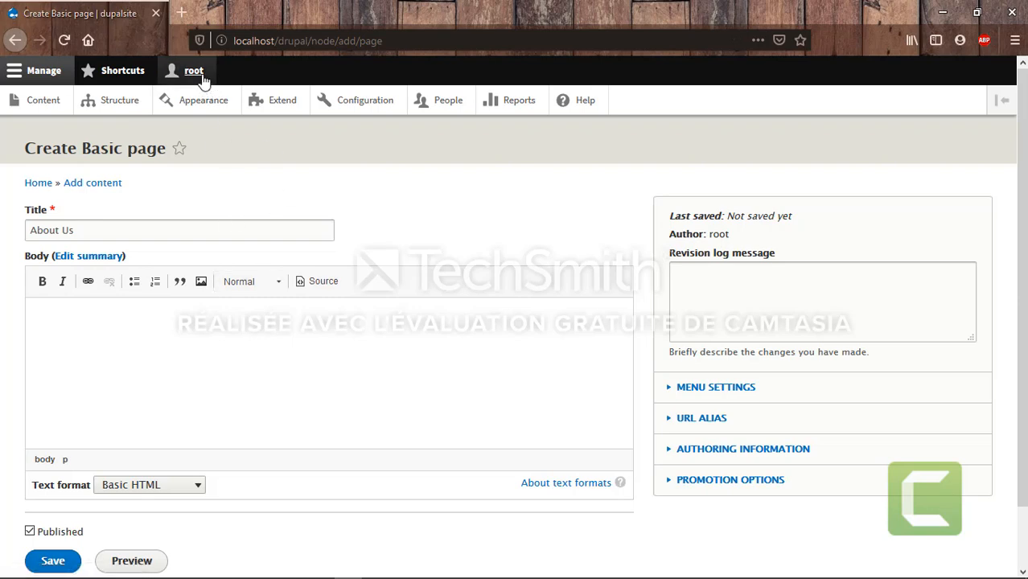
click(185, 21)
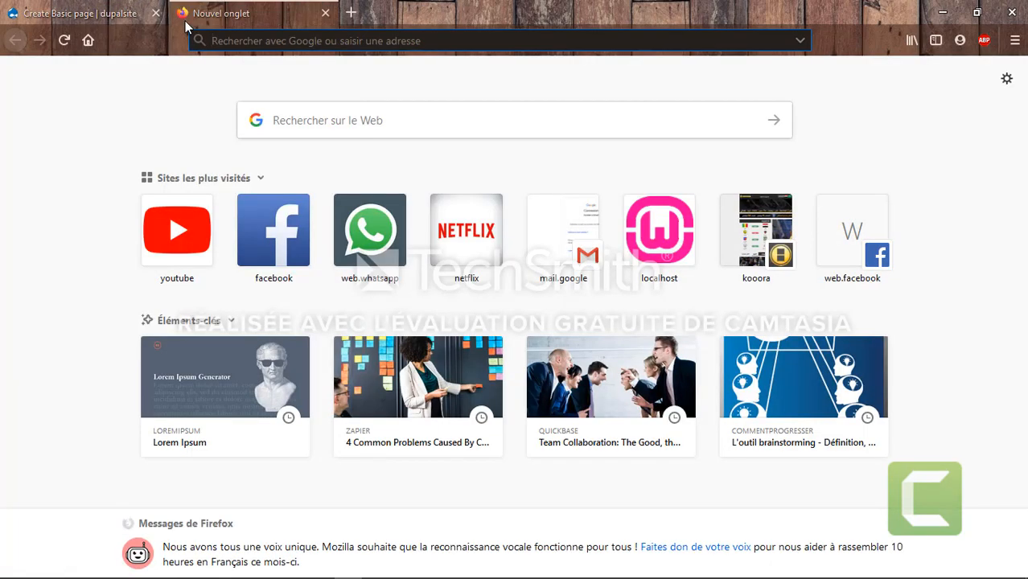
Generate two paragraphs of Lorem Ipsum on fr.lipsum.com
text(lor)
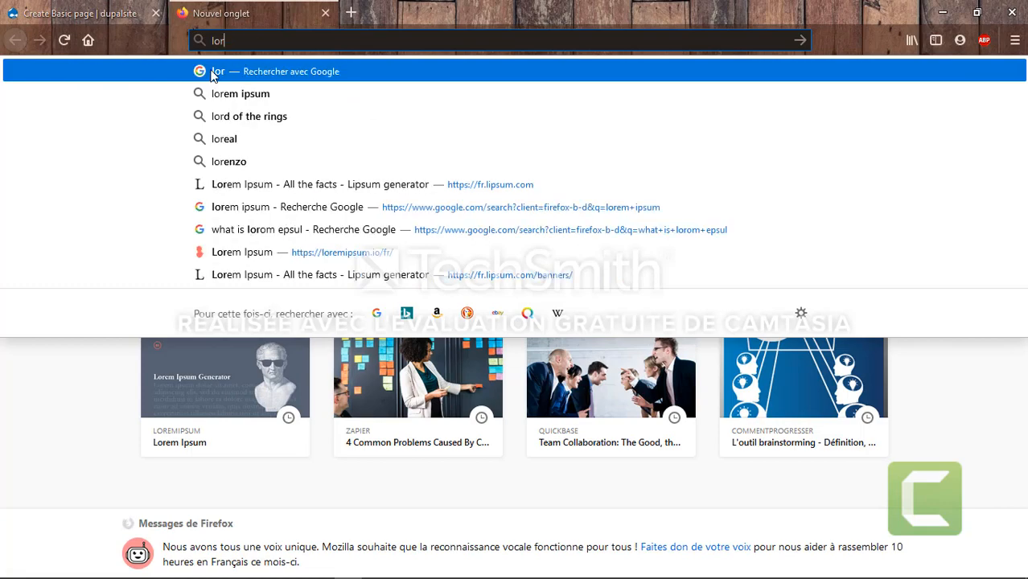
click(264, 190)
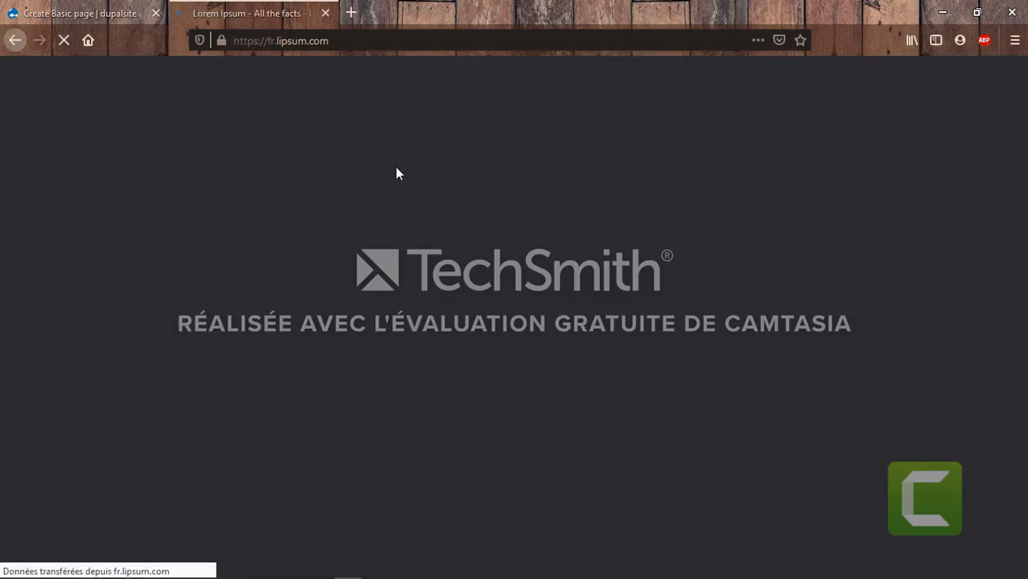
scroll(471, 390, down, 5)
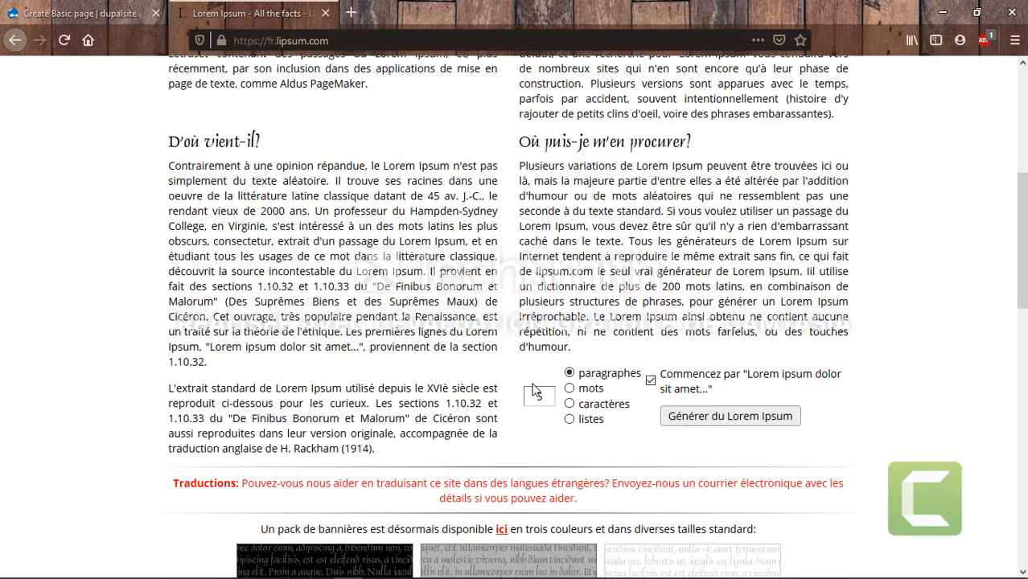
double_click(536, 392)
text(2)
click(739, 417)
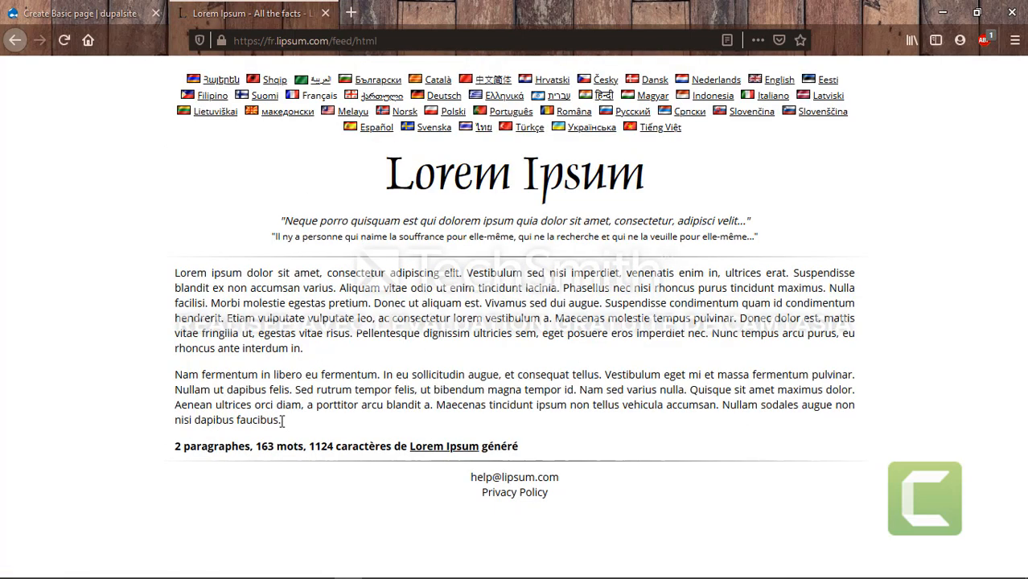
Copy both generated paragraphs and put the caret in the About Us page body
drag(281, 421, 165, 272)
key(ctrl+c)
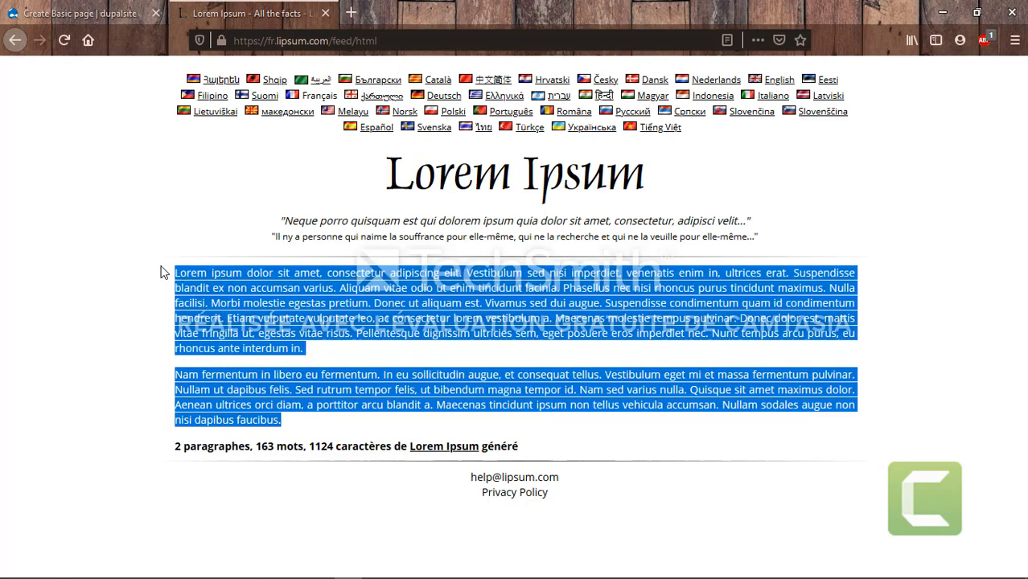
right_click(264, 291)
click(301, 302)
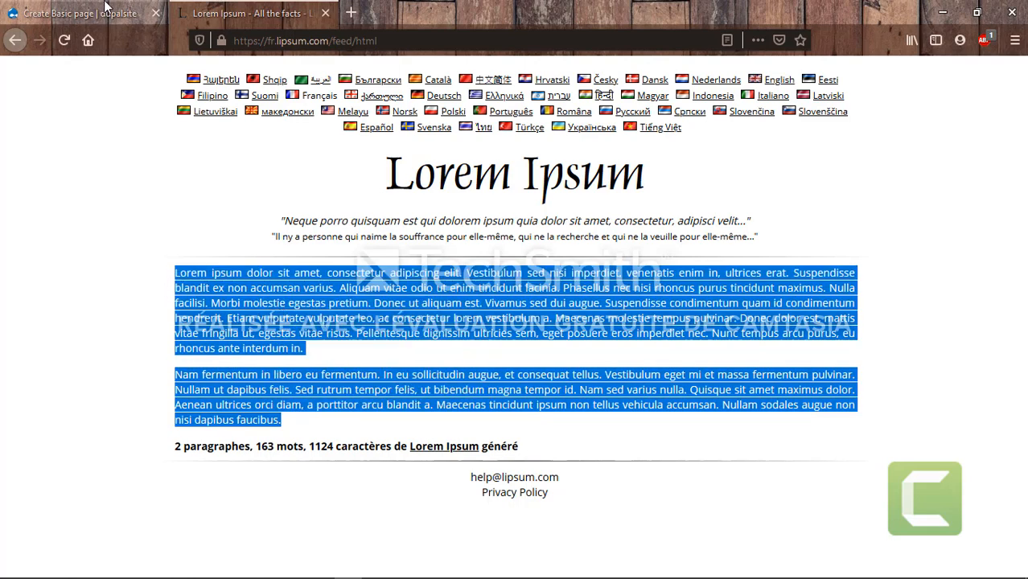
click(80, 13)
click(138, 339)
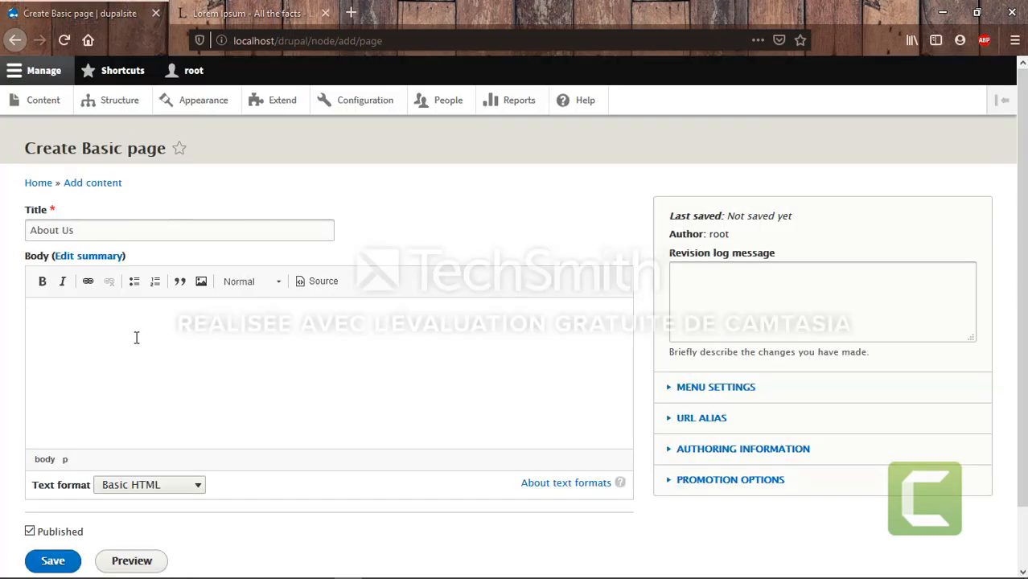
Paste the two Lorem Ipsum paragraphs into the About Us body
key(ctrl+v)
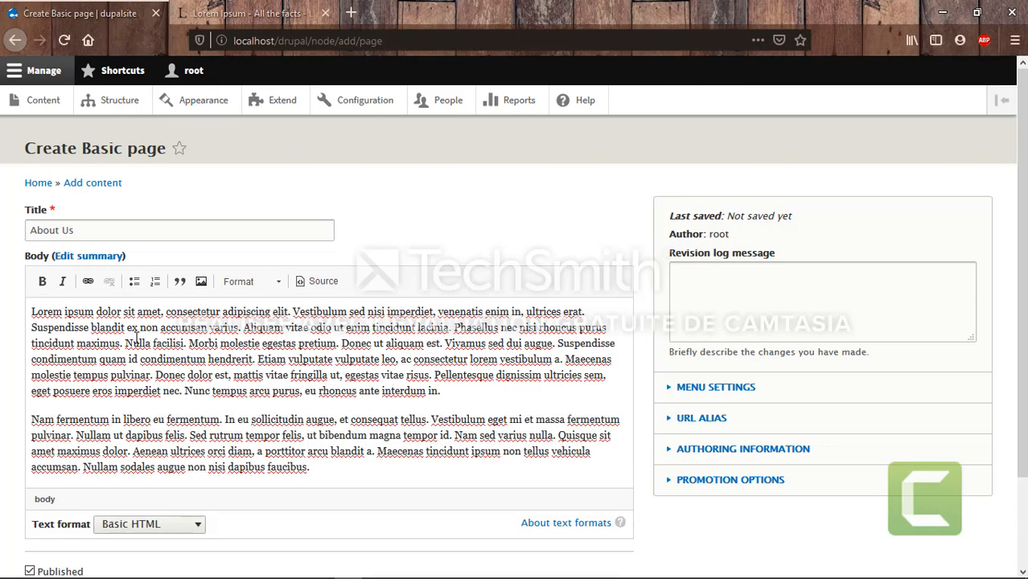
scroll(333, 465, down, 3)
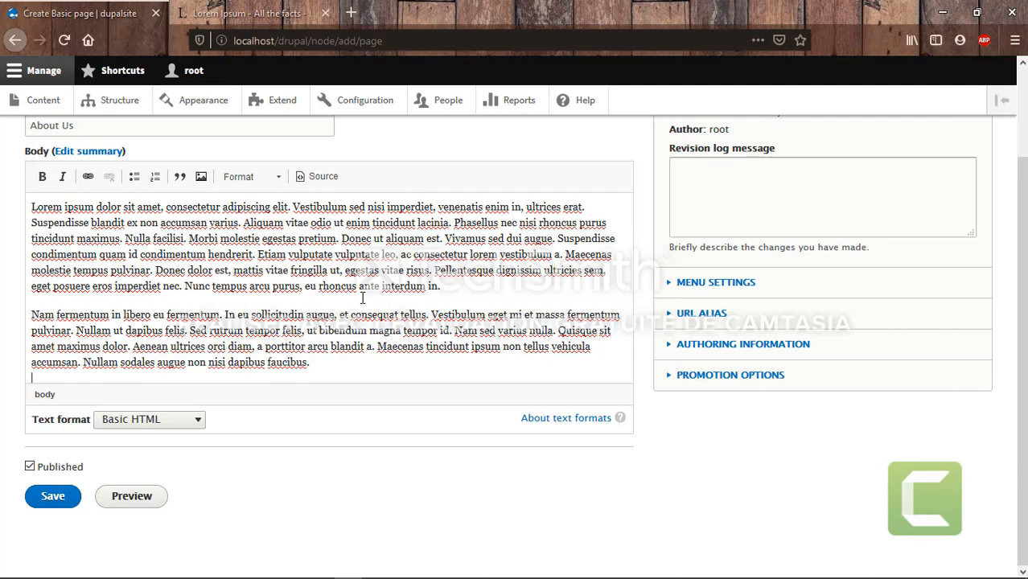
scroll(729, 187, up, 2)
scroll(730, 190, down, 2)
Give the page a main navigation menu link with weight 2 and save it
click(692, 283)
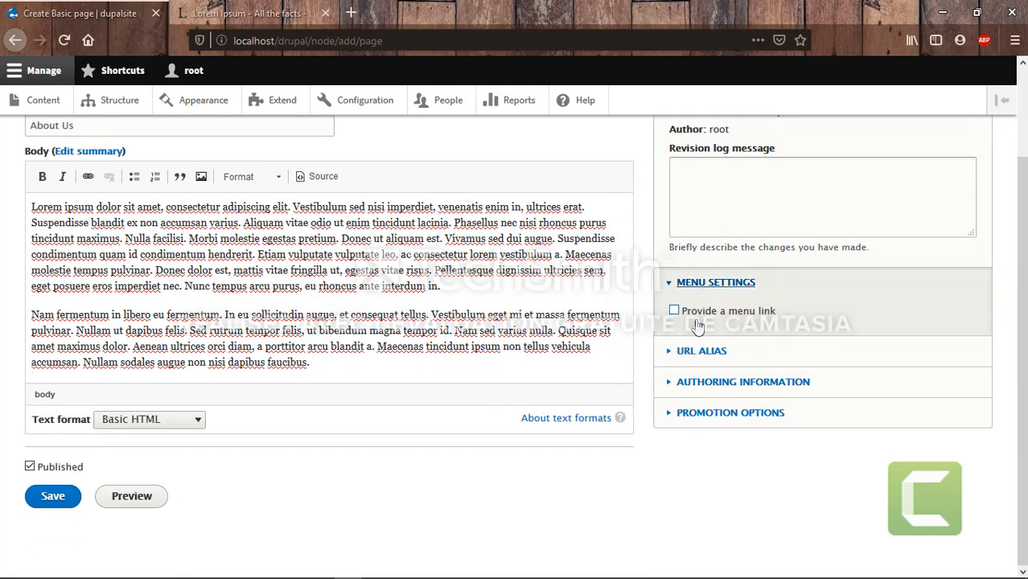
click(684, 315)
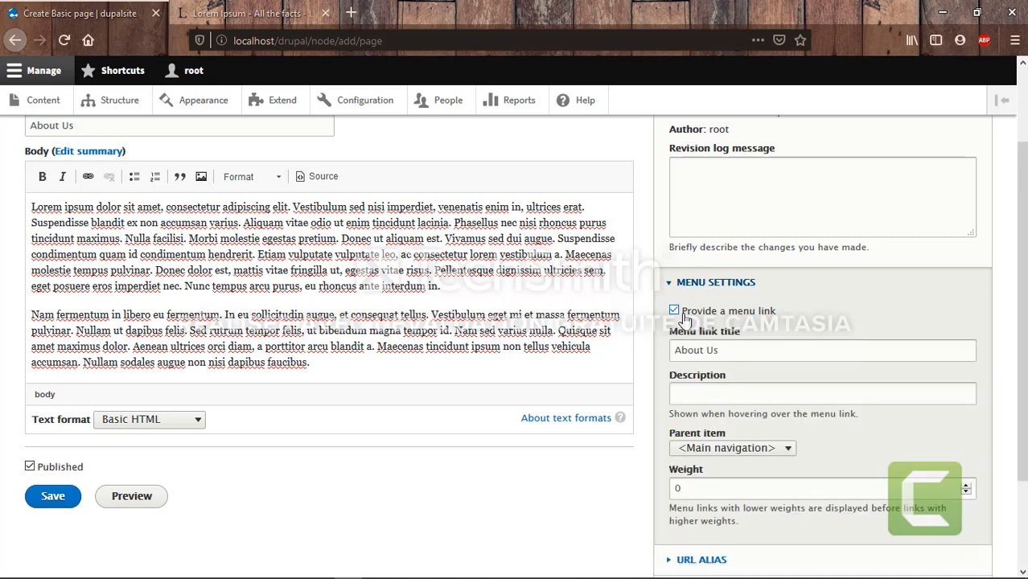
scroll(772, 386, down, 2)
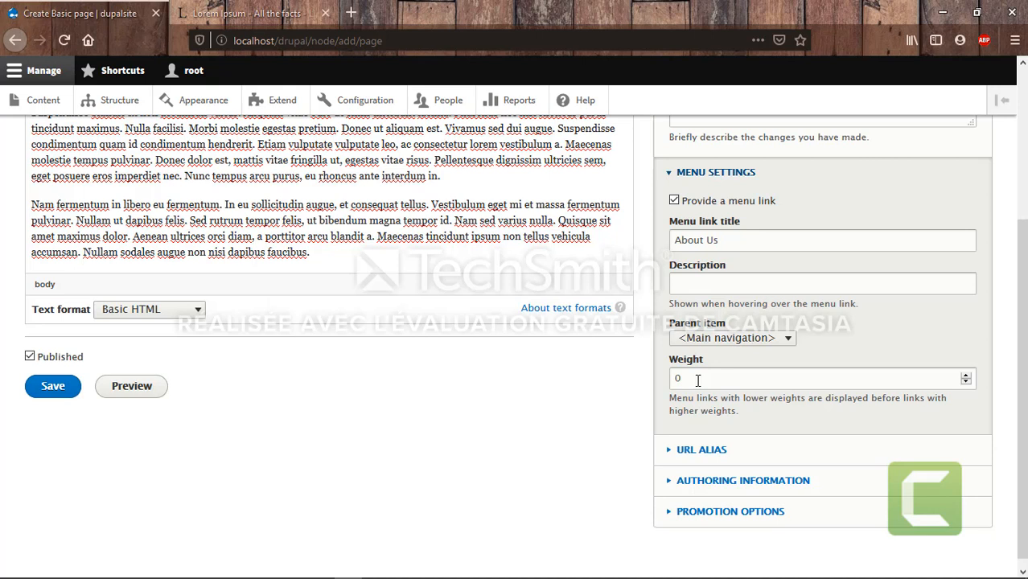
click(698, 380)
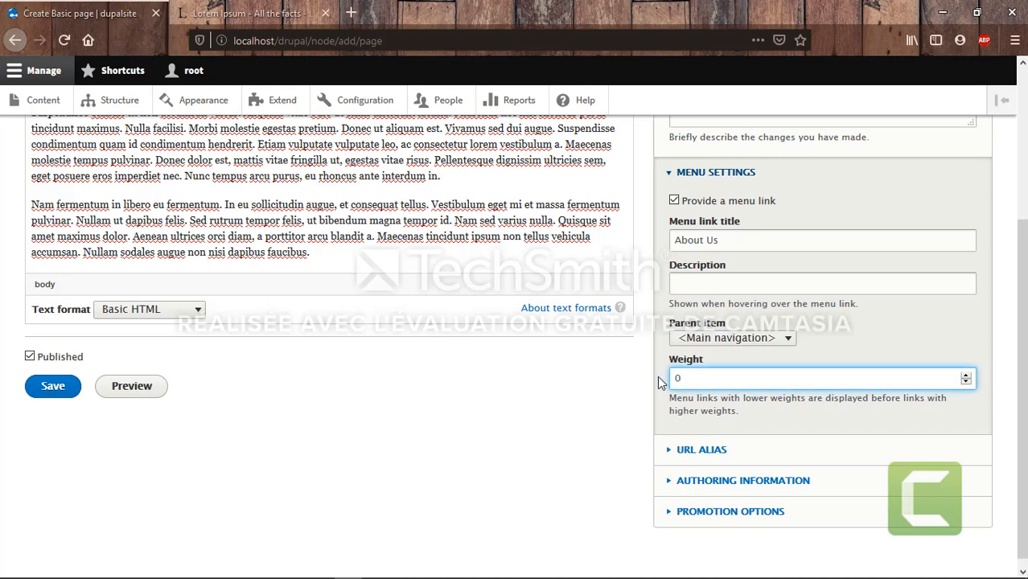
key(BackSpace)
text(2)
scroll(559, 452, up, 3)
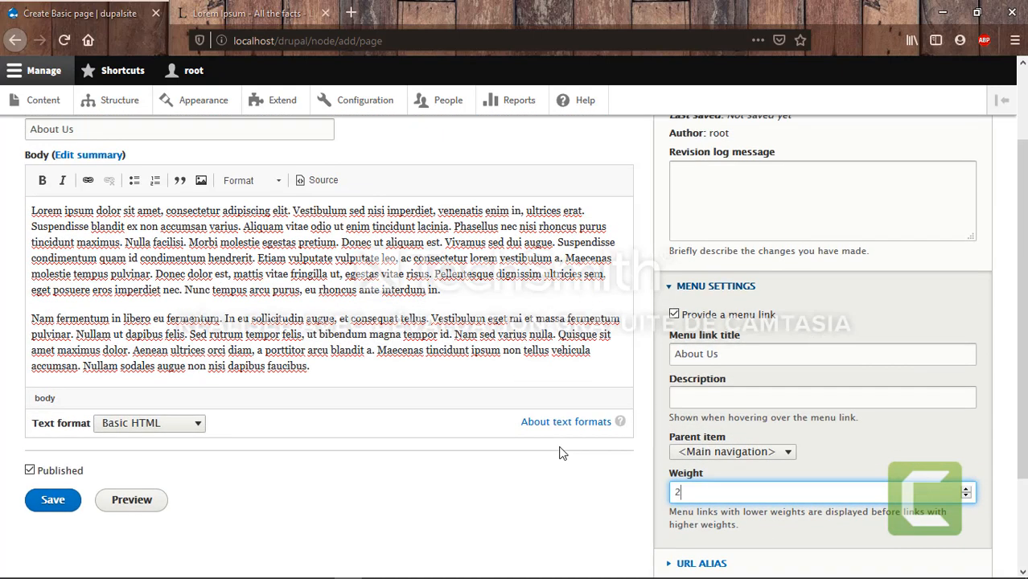
scroll(561, 453, down, 3)
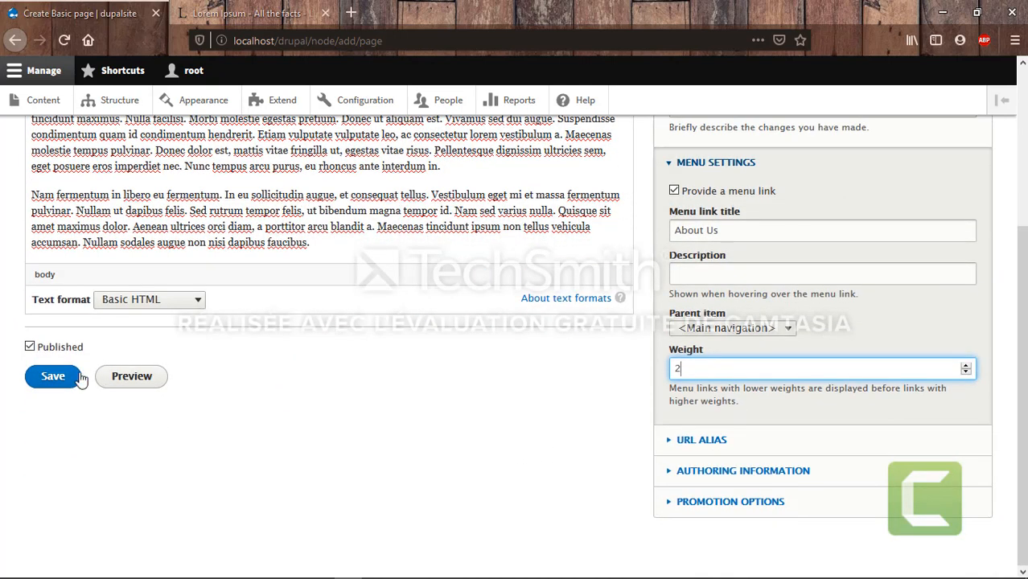
click(53, 377)
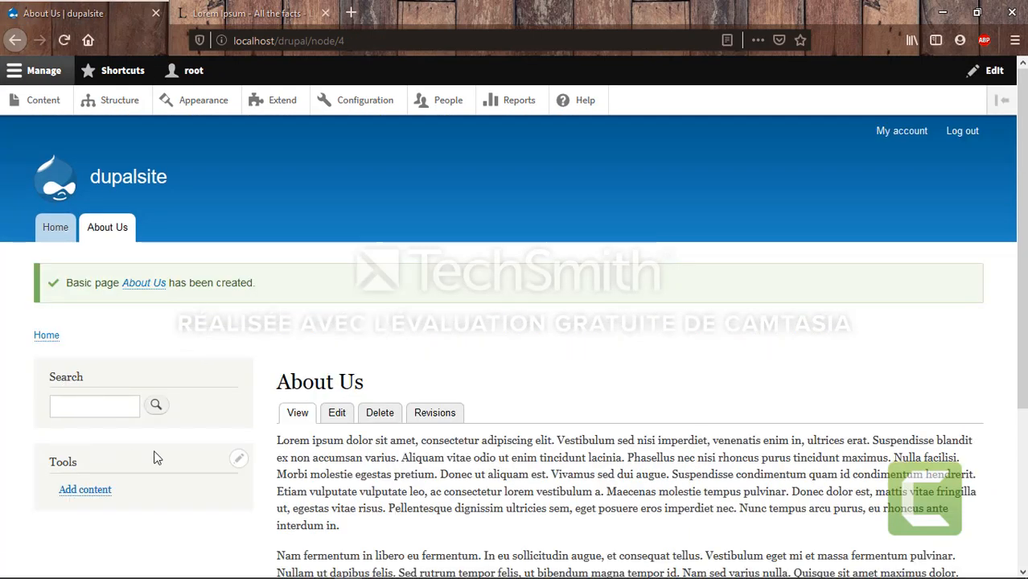
Check the Home and About Us navigation tabs, then go to the Add content page
click(60, 234)
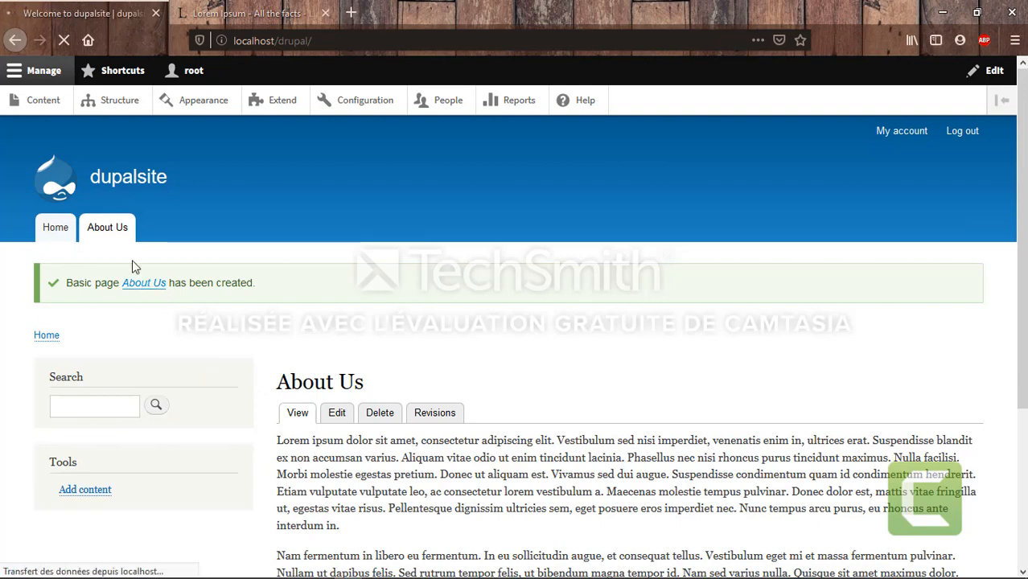
click(105, 227)
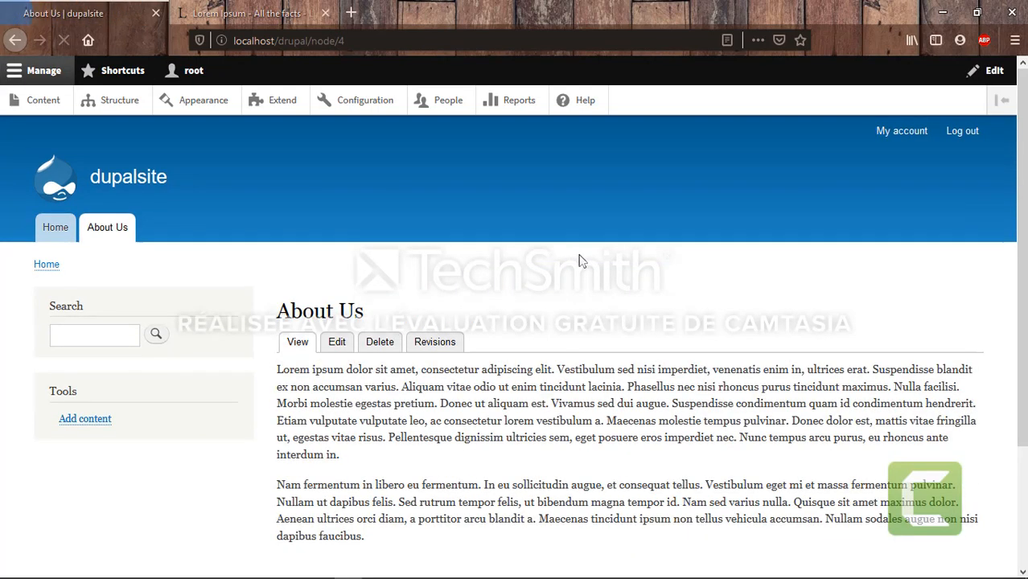
scroll(581, 258, down, 2)
scroll(580, 259, down, 1)
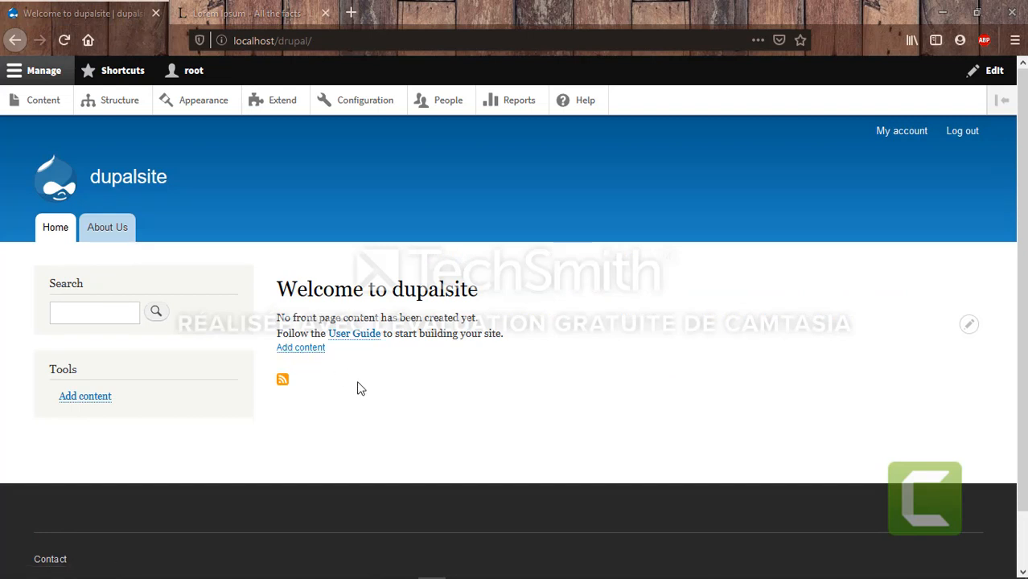
click(297, 350)
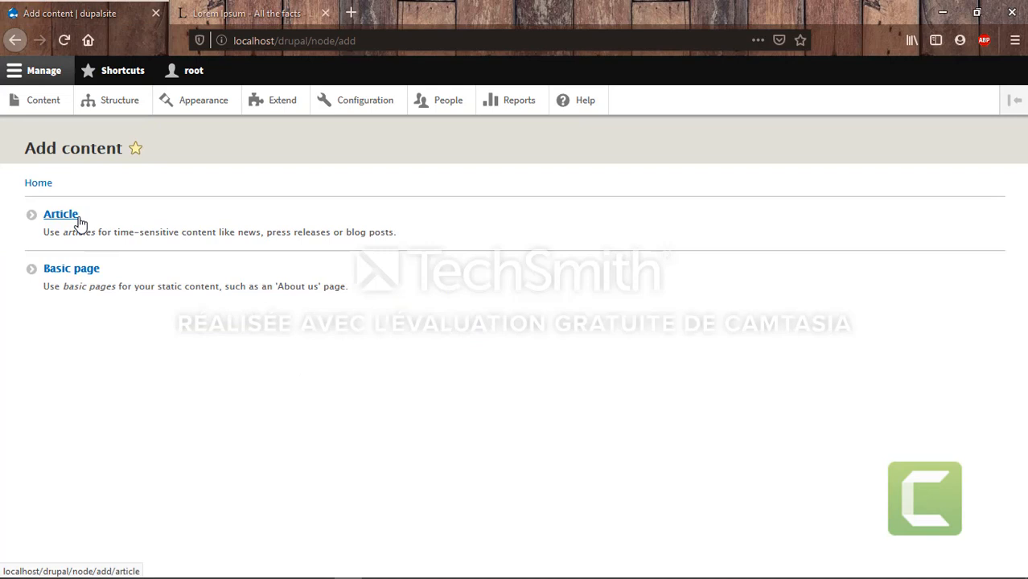
Start a new Article titled "weed's effects"
click(61, 214)
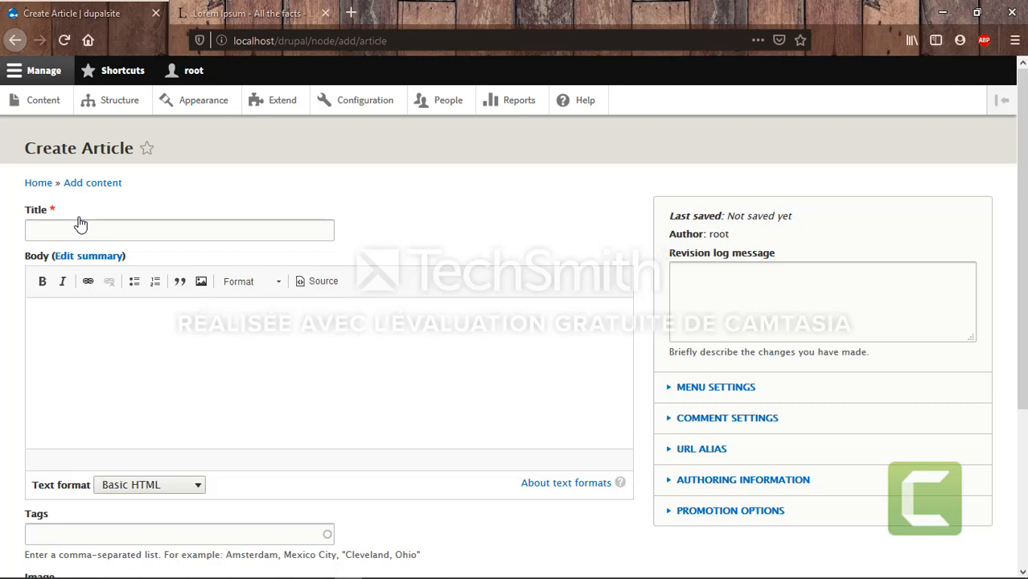
click(77, 229)
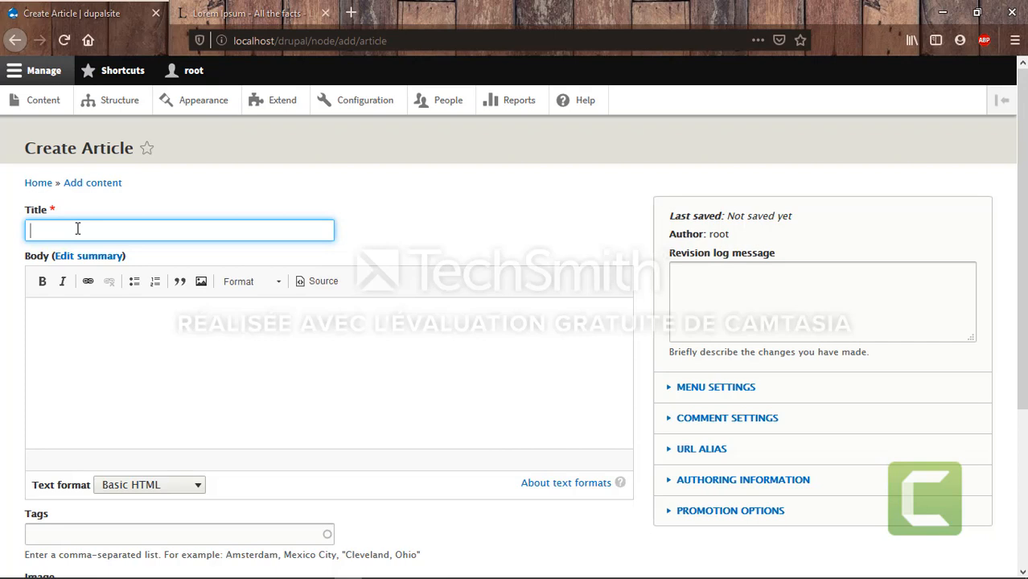
text(weed 's effects)
Paste the Lorem Ipsum paragraphs as the body and enter the tags 'weed,smoke'
click(93, 373)
key(ctrl+v)
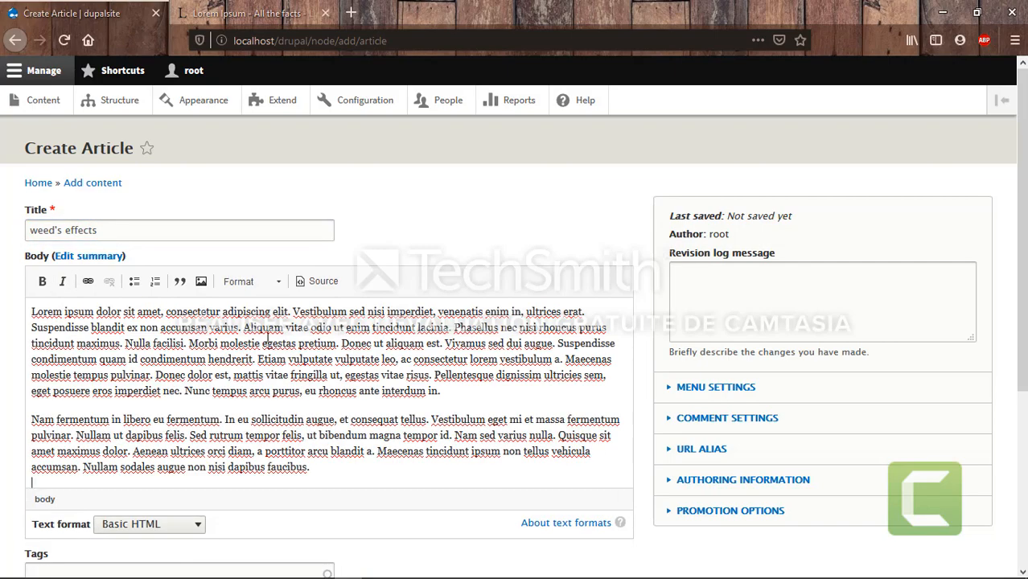
scroll(362, 341, down, 3)
scroll(361, 342, down, 1)
click(236, 321)
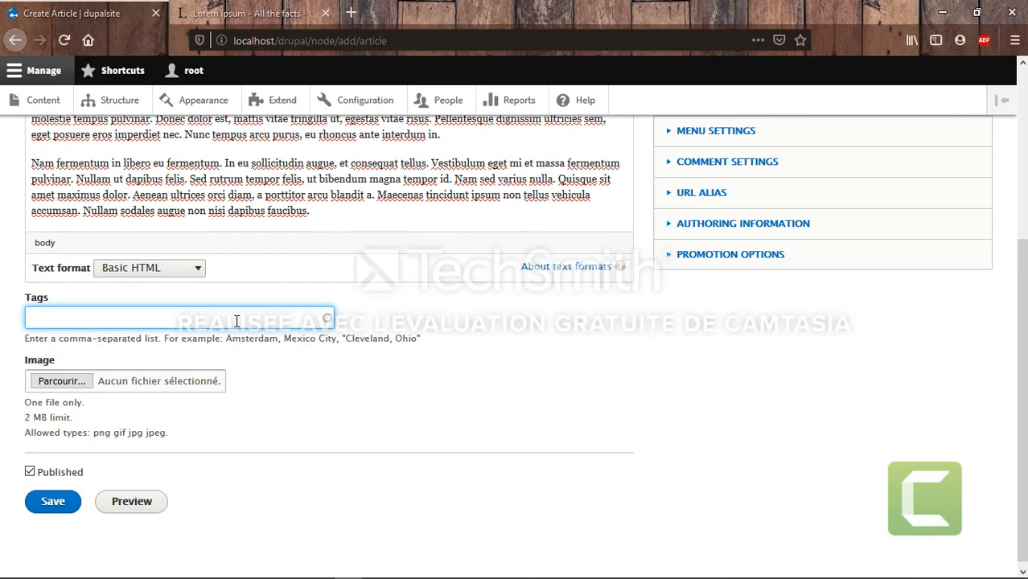
text(weed,smoke)
Pick weedy.jpg from the Desktop as the article's image
click(70, 379)
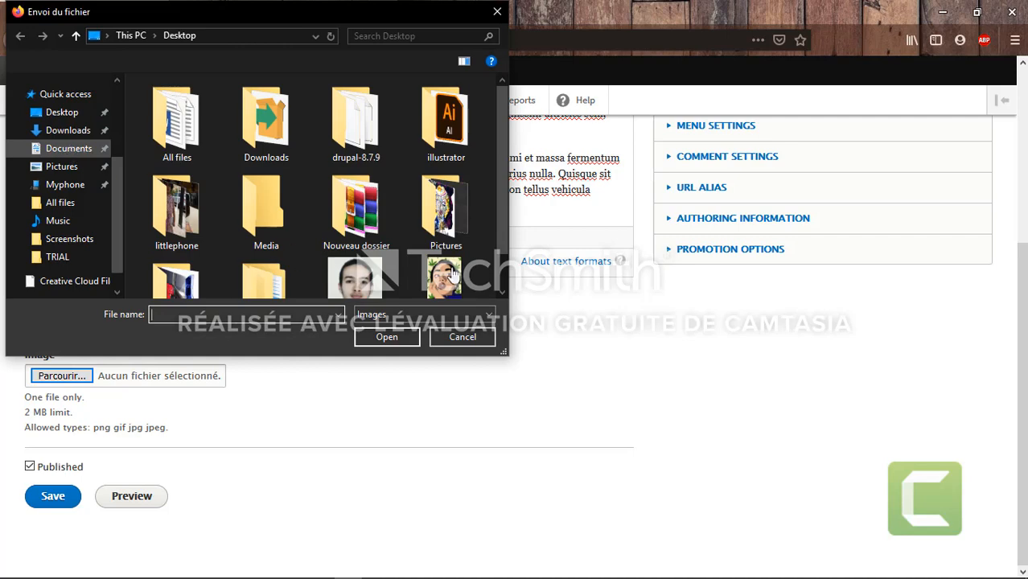
scroll(451, 278, down, 1)
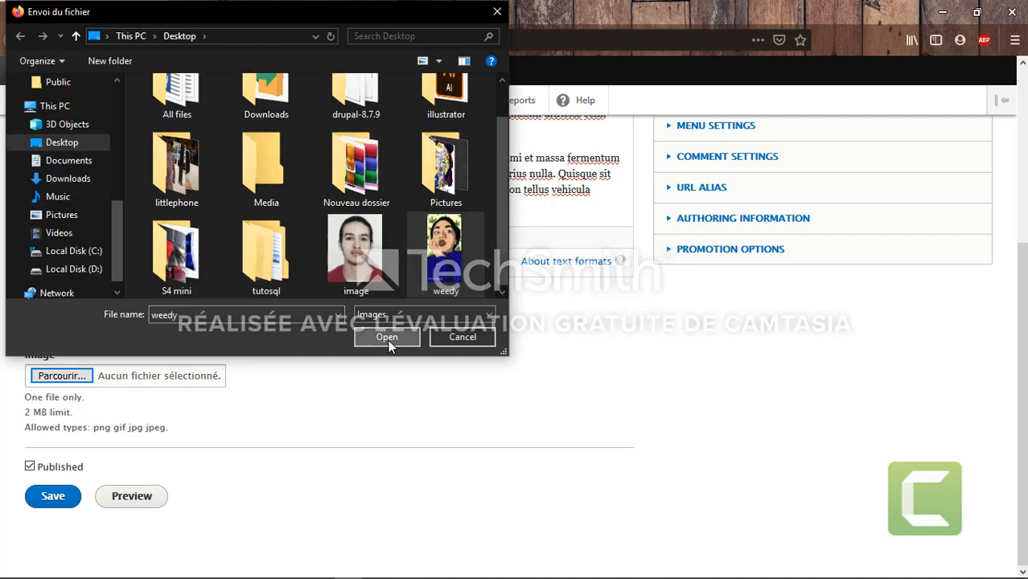
click(388, 339)
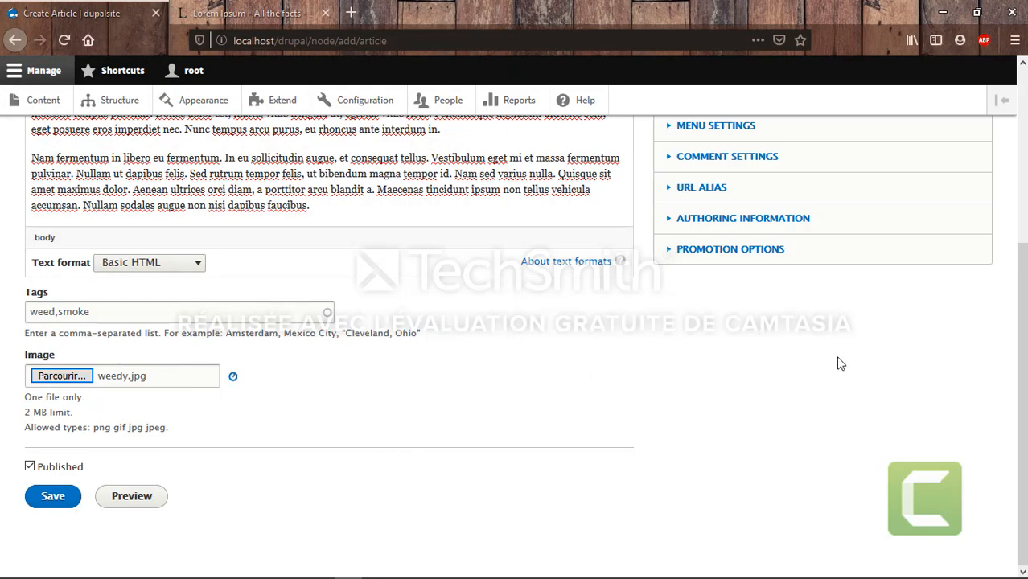
Give the article a "weed's effects" menu link
scroll(838, 364, up, 4)
drag(838, 364, 821, 165)
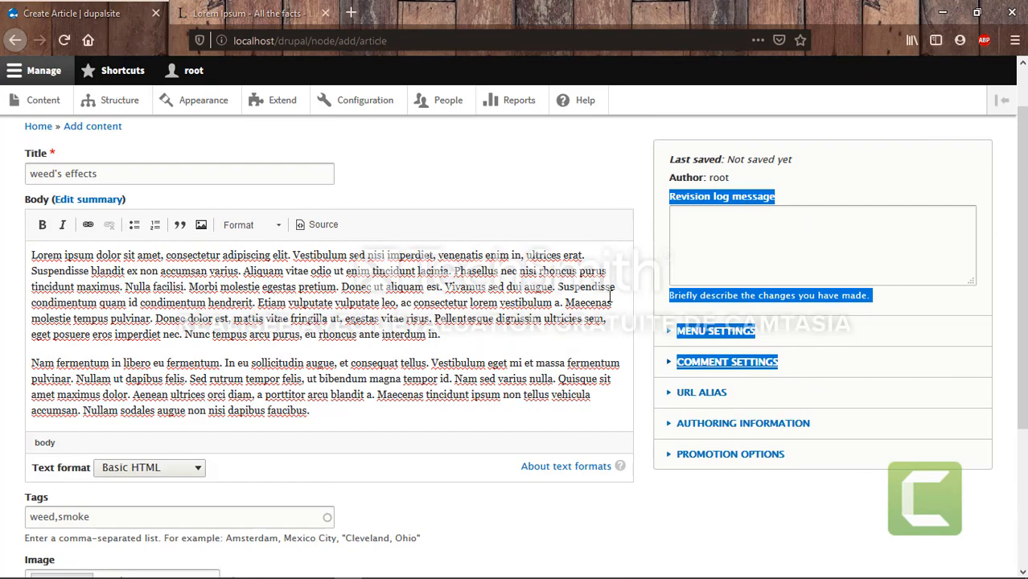
click(624, 541)
scroll(625, 542, down, 5)
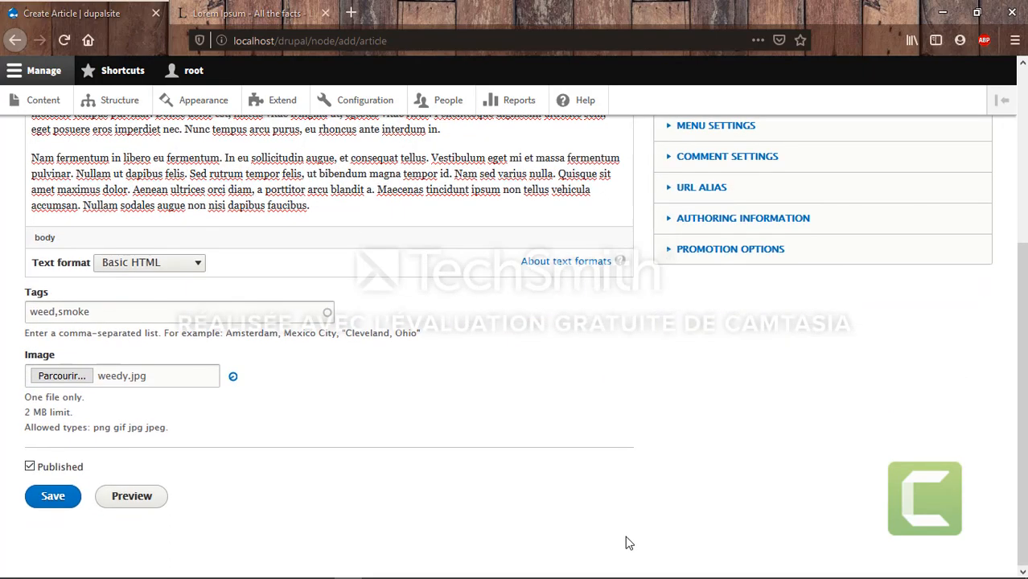
scroll(628, 542, up, 4)
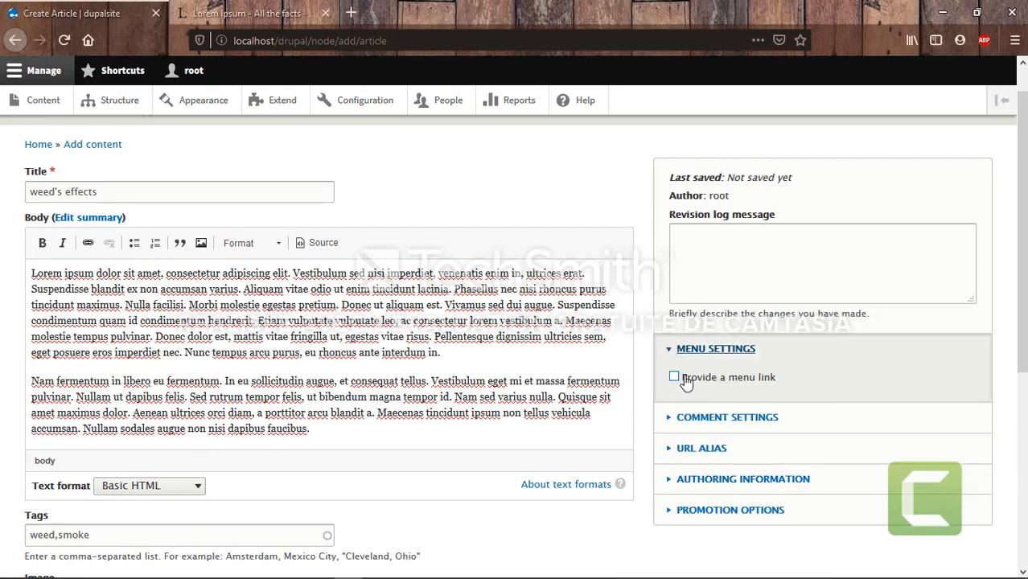
click(684, 380)
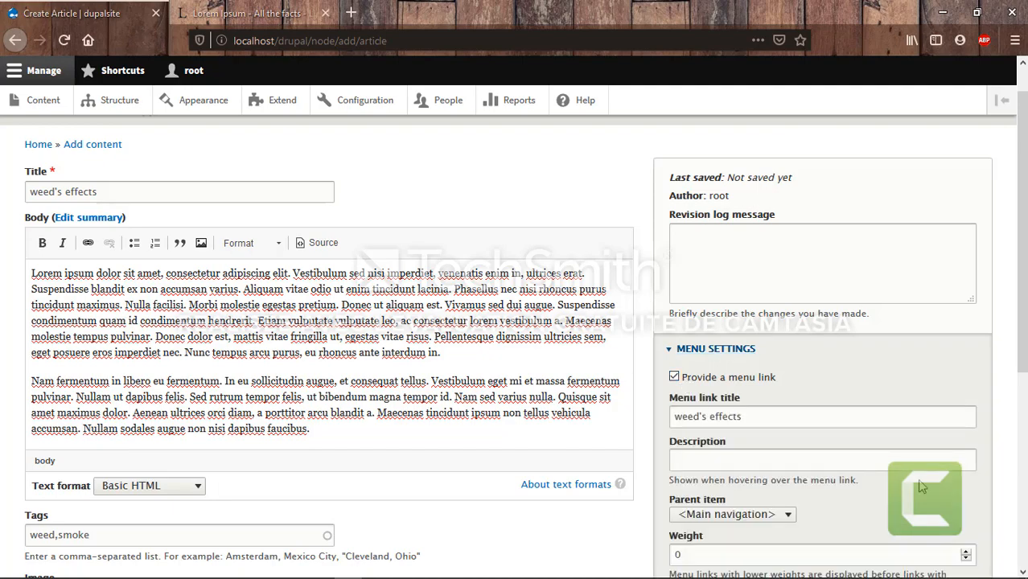
scroll(724, 354, down, 3)
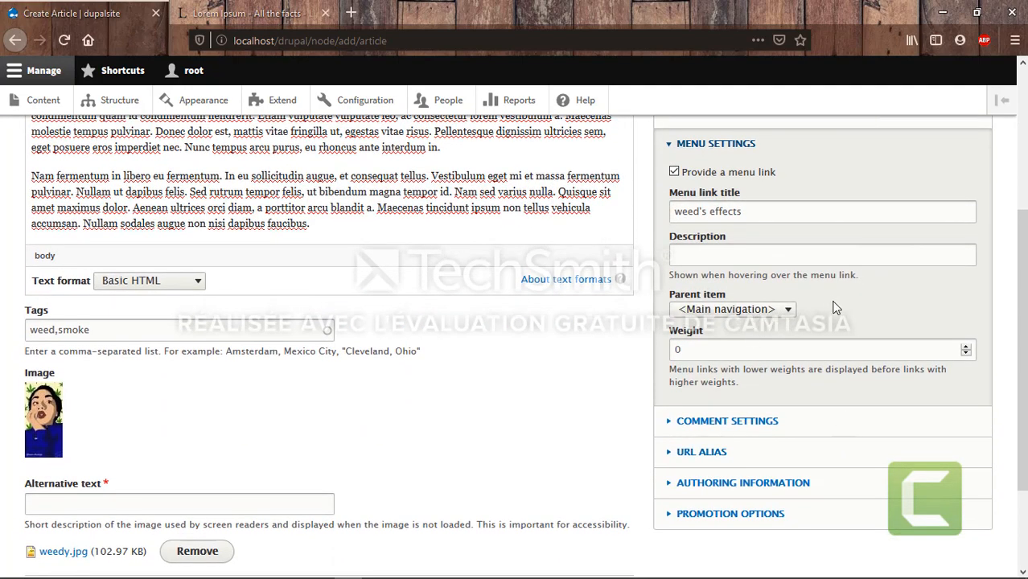
Expand the Comment settings, Authoring information and Promotion options sections to review them
click(674, 426)
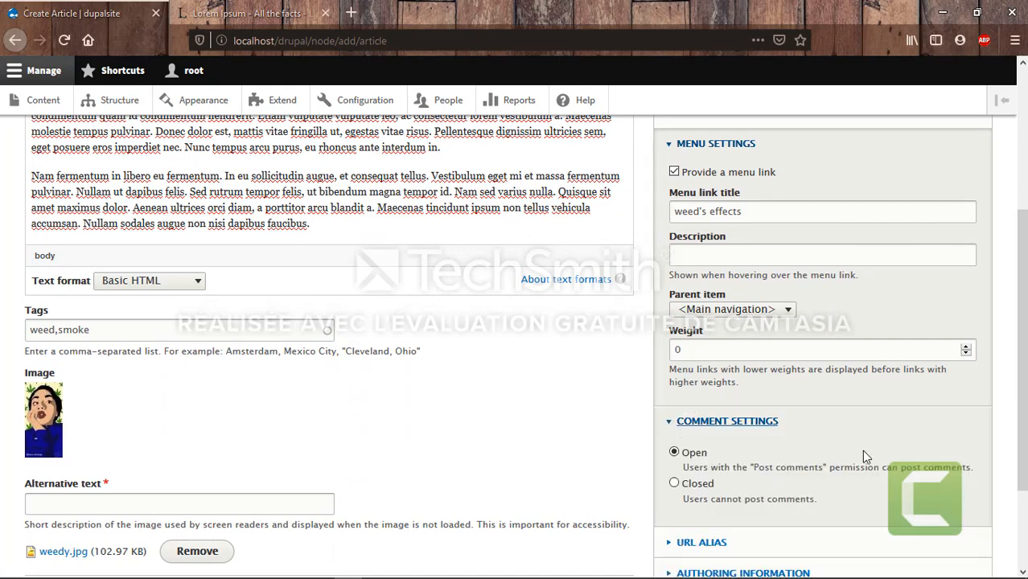
scroll(861, 450, down, 3)
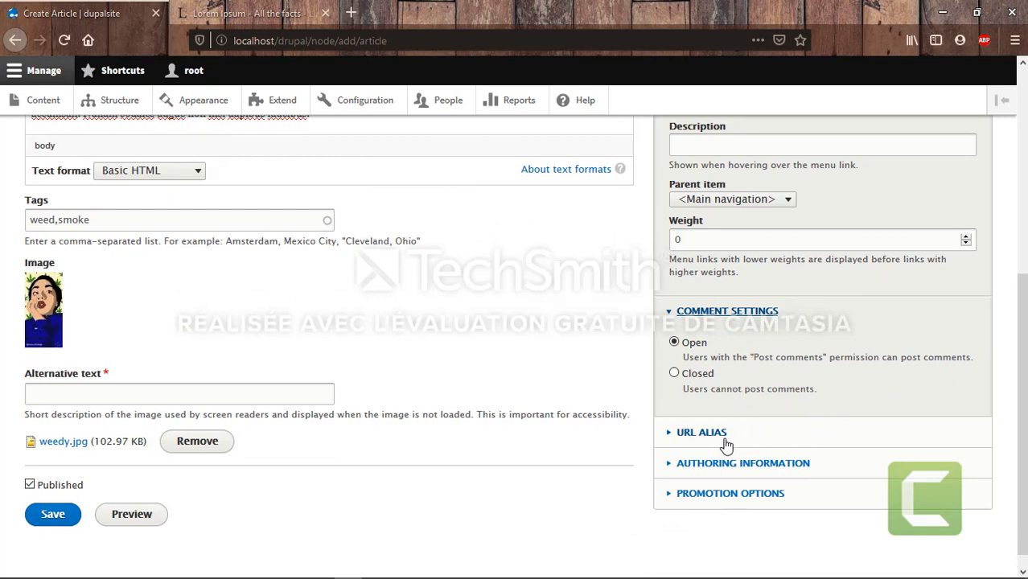
click(674, 471)
scroll(724, 475, down, 2)
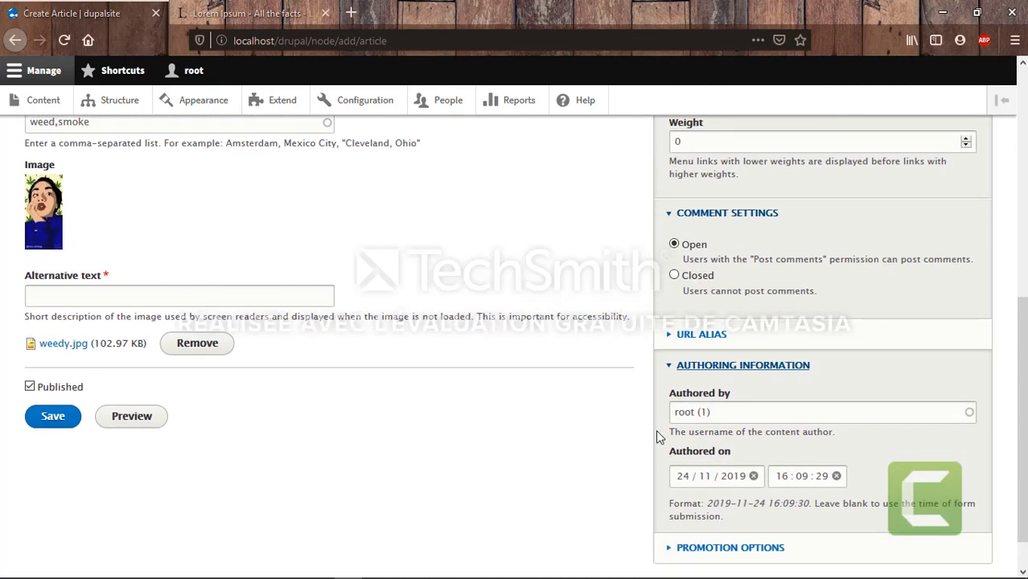
scroll(700, 432, down, 1)
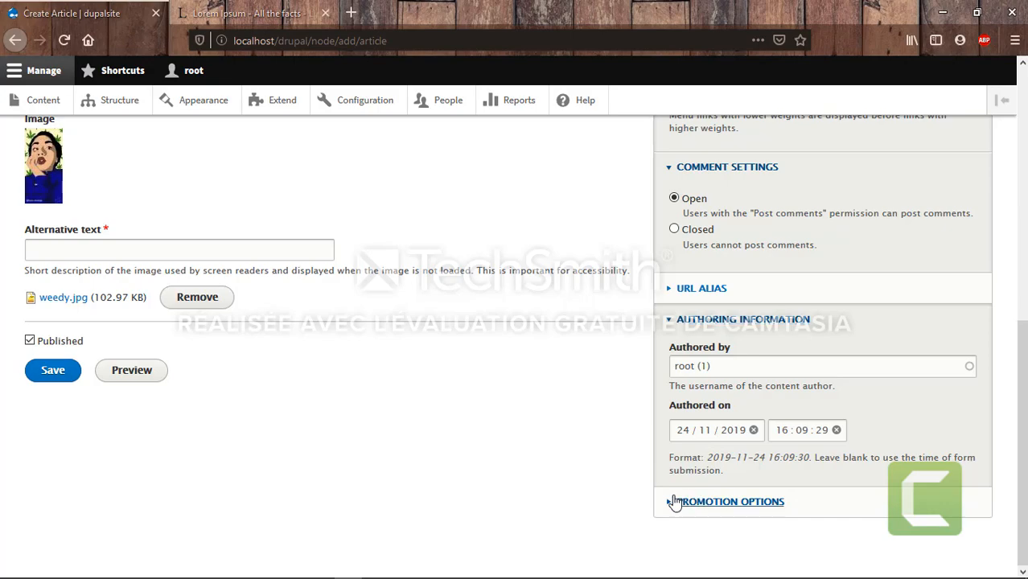
click(674, 502)
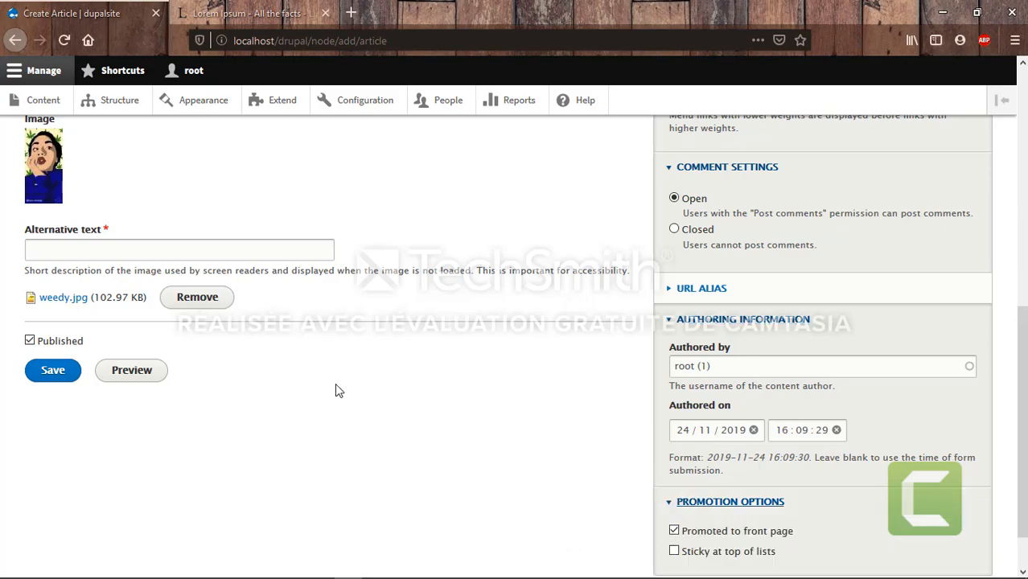
scroll(336, 387, up, 4)
scroll(336, 388, up, 4)
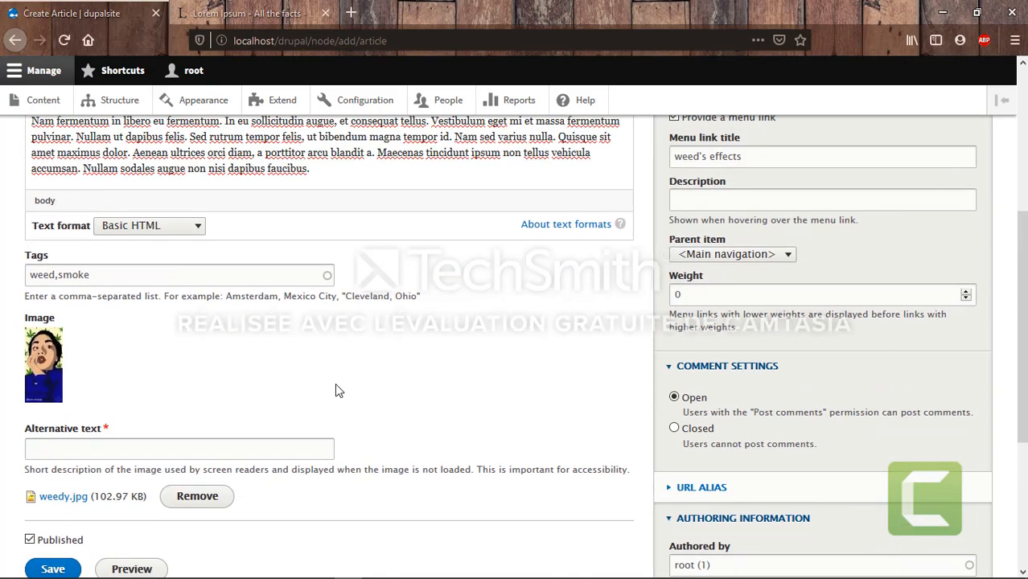
scroll(336, 388, down, 6)
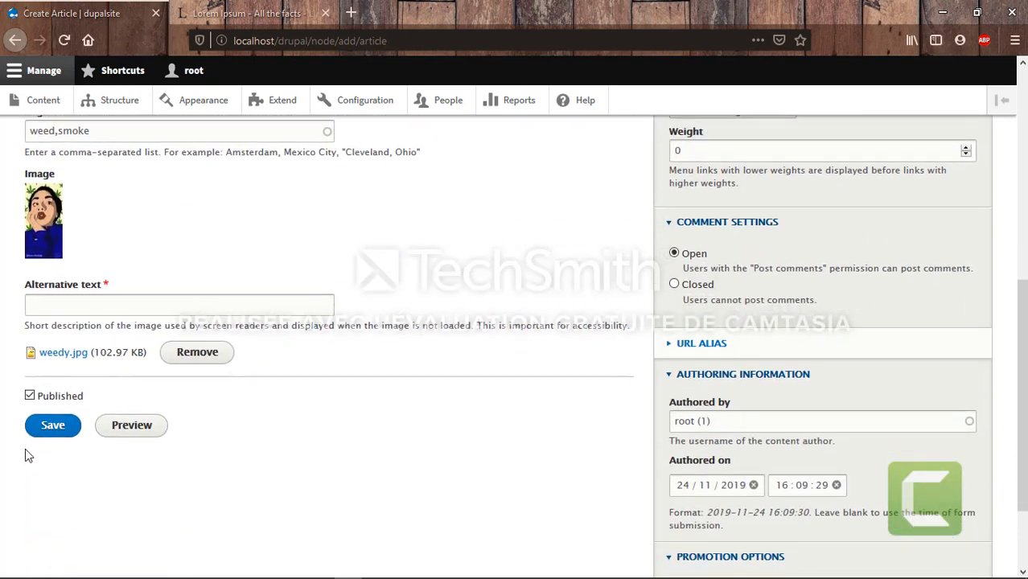
click(98, 306)
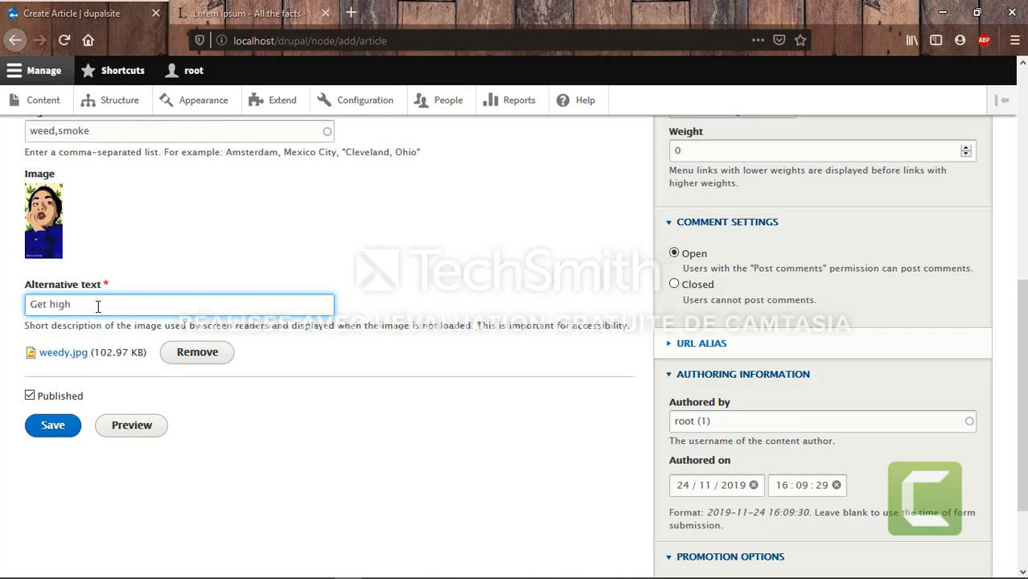
Save the "weed's effects" article, publishing it as node 5
click(56, 430)
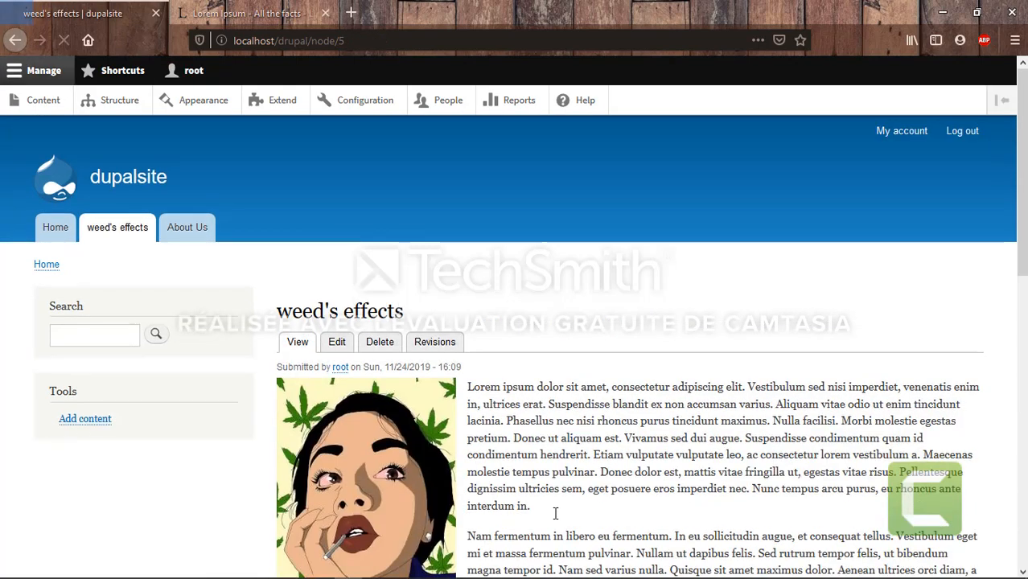
scroll(654, 398, down, 3)
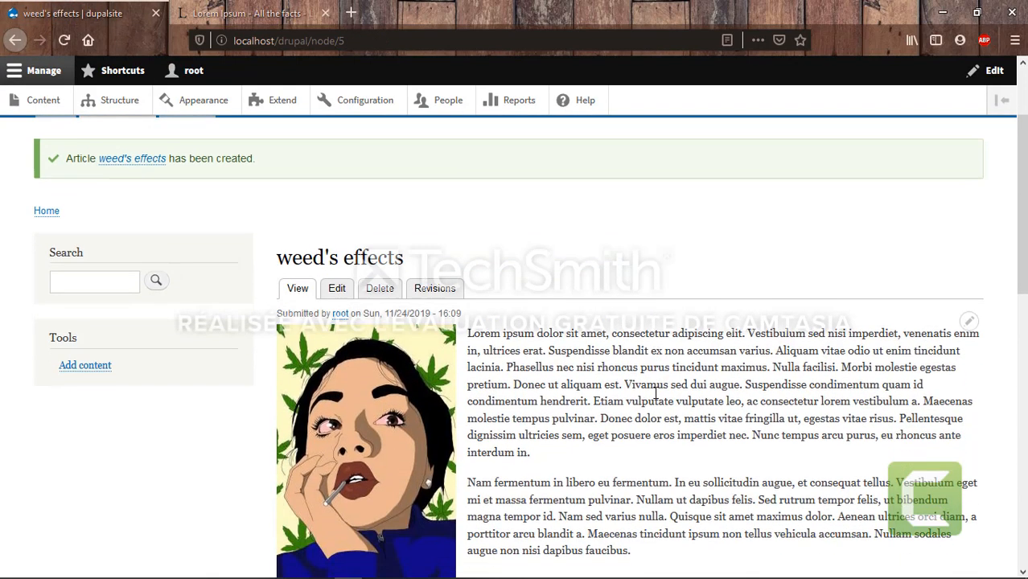
scroll(654, 397, down, 2)
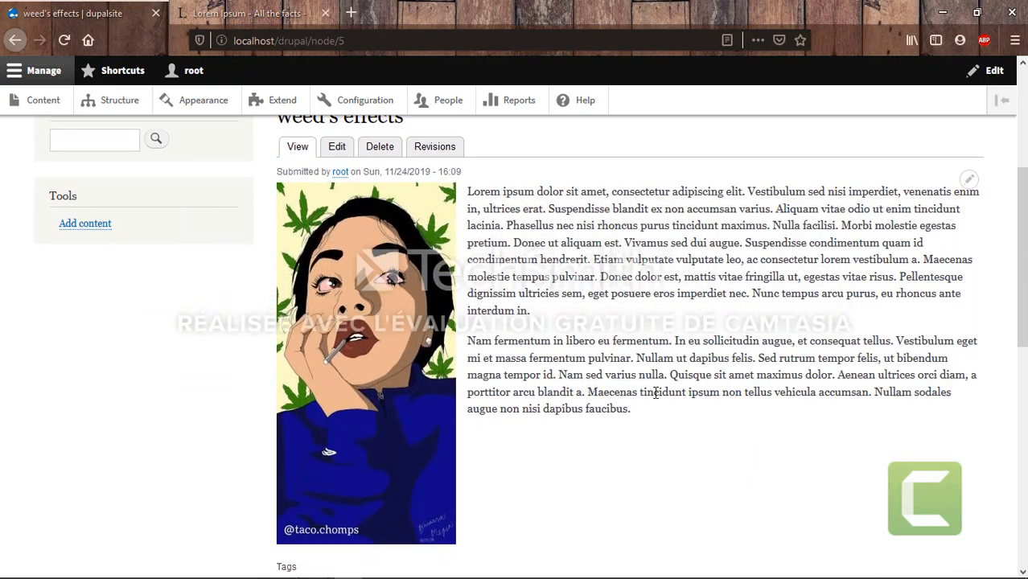
scroll(660, 397, up, 1)
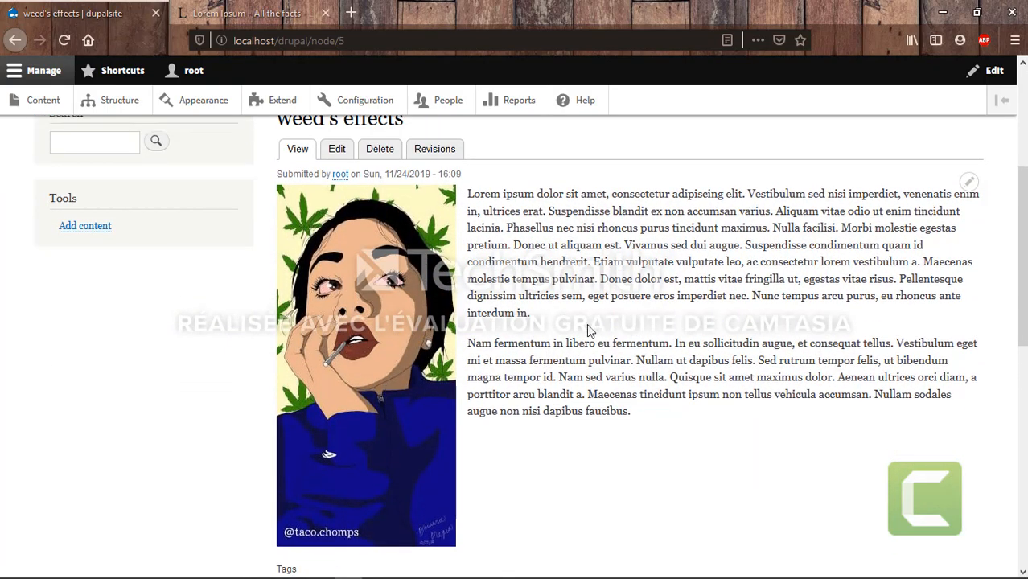
scroll(584, 344, up, 1)
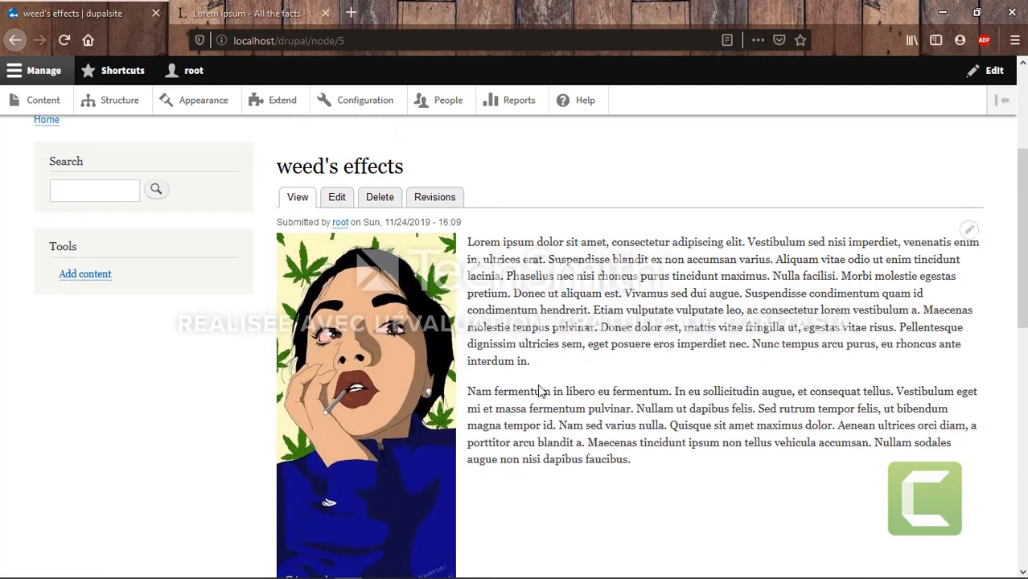
scroll(539, 395, down, 3)
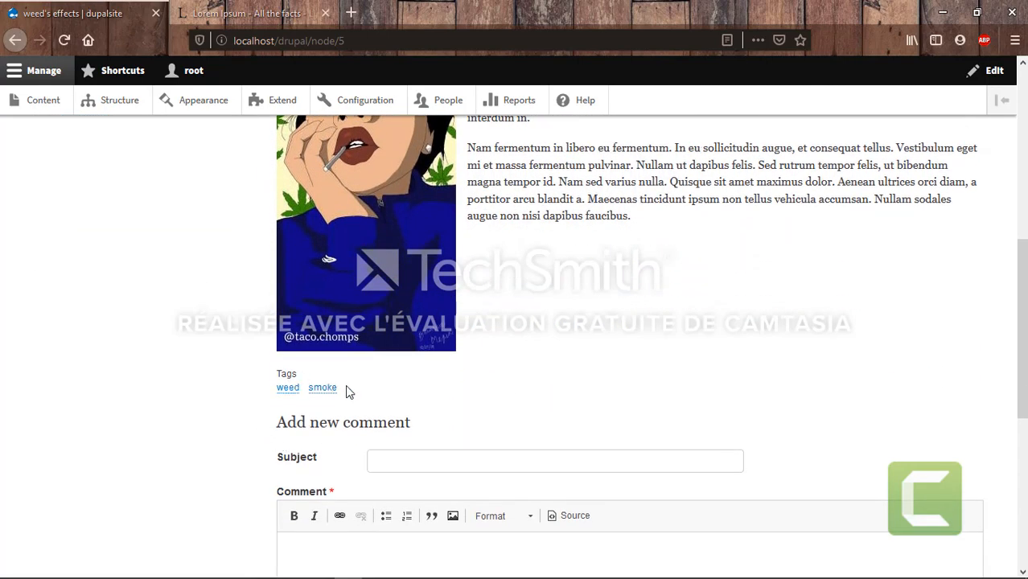
scroll(619, 366, down, 2)
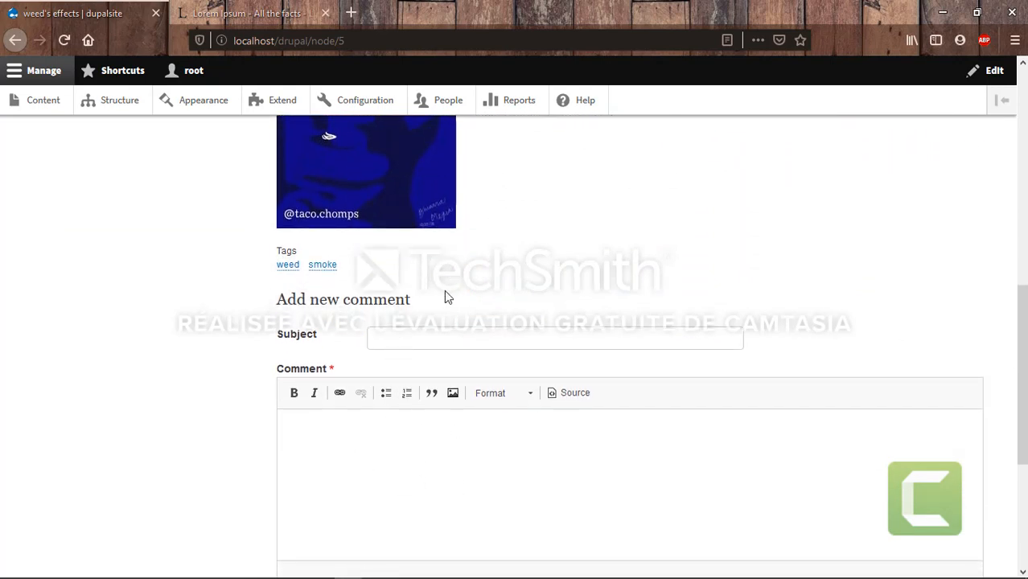
scroll(444, 293, down, 3)
scroll(444, 294, up, 3)
scroll(447, 297, up, 3)
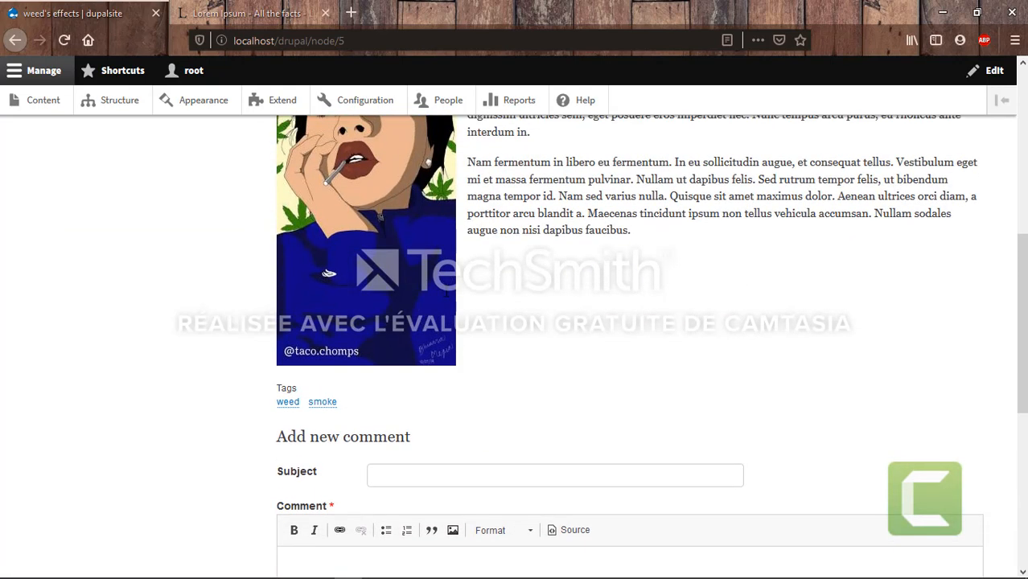
scroll(623, 363, up, 3)
scroll(624, 363, down, 2)
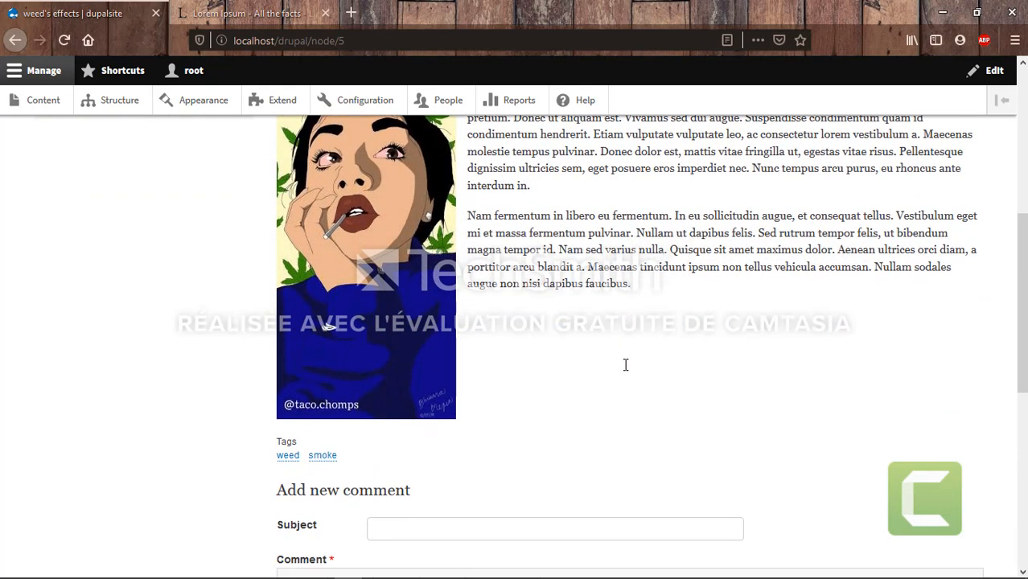
Open the 'weed' tag page, which lists the "weed's effects" article
click(291, 457)
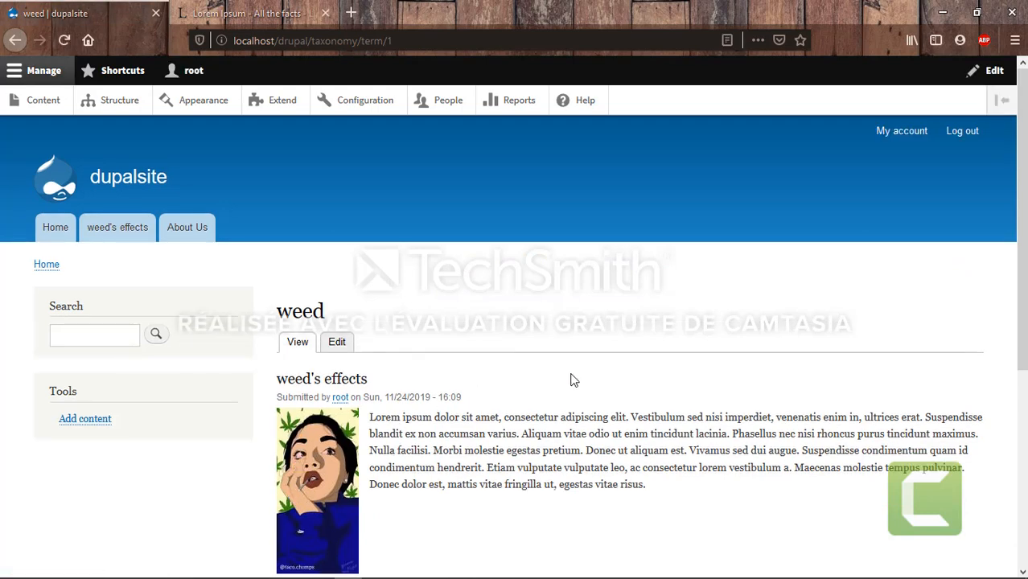
scroll(571, 378, down, 3)
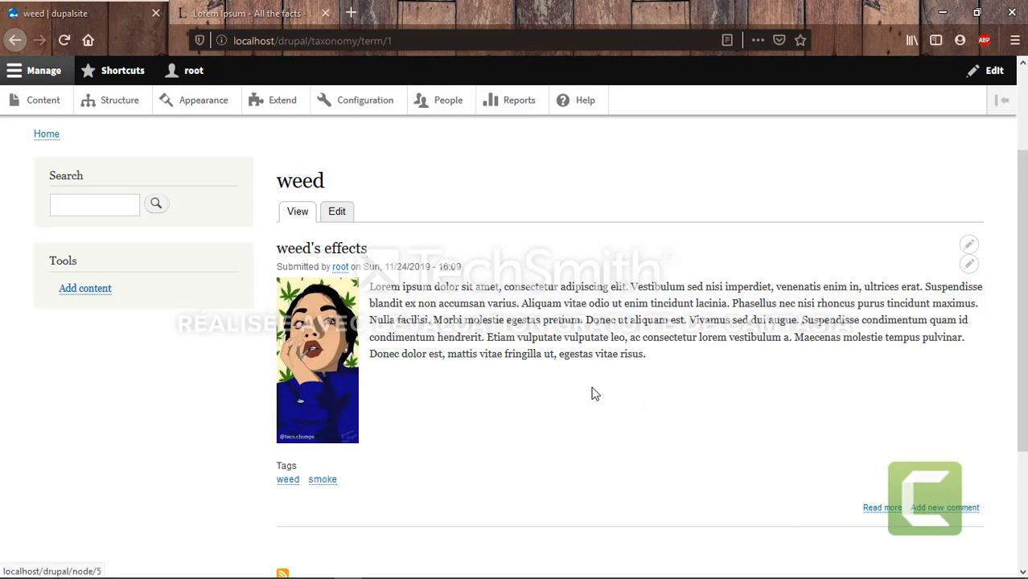
Open "weed's effects" from the tag listing and bring up its Edit form
click(294, 255)
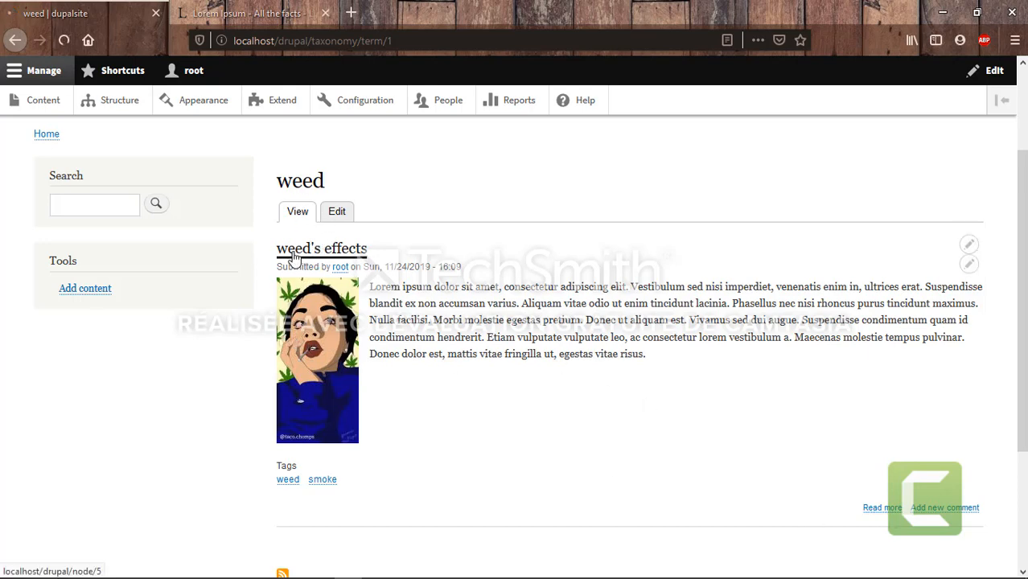
scroll(616, 374, down, 2)
scroll(615, 370, down, 5)
scroll(616, 374, up, 4)
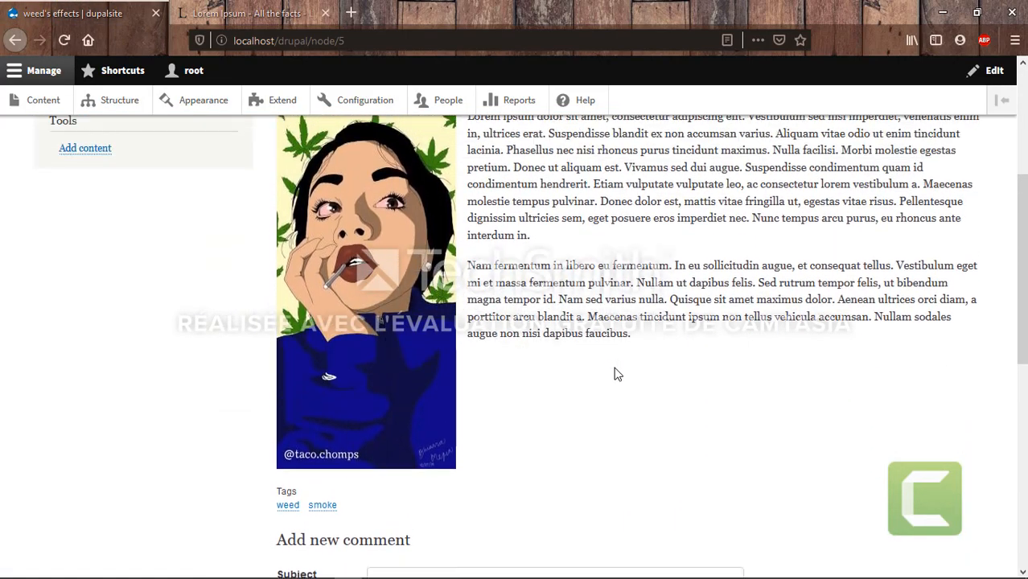
scroll(616, 369, up, 2)
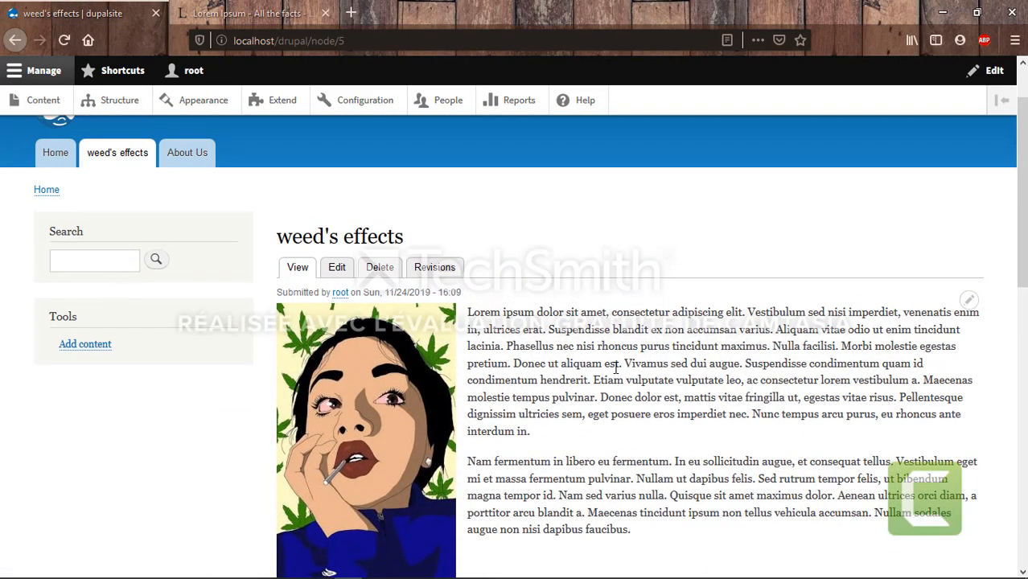
scroll(616, 368, down, 4)
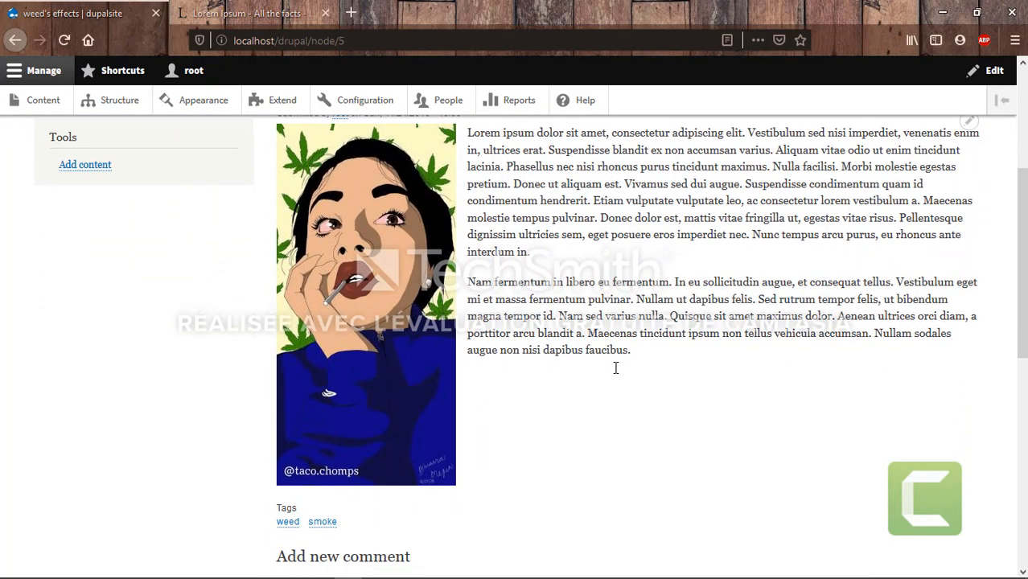
scroll(615, 370, down, 5)
scroll(587, 422, up, 6)
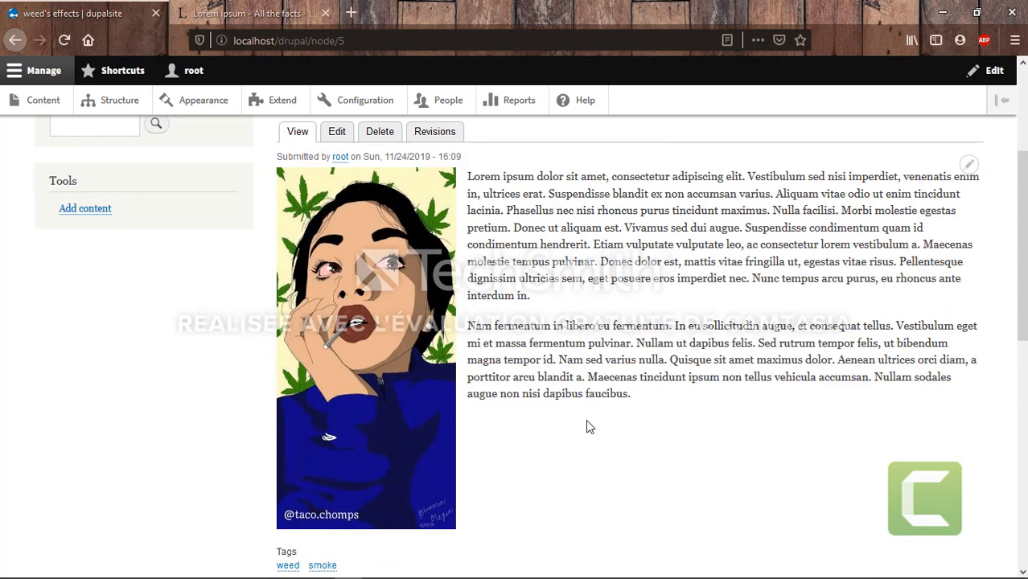
scroll(587, 426, up, 3)
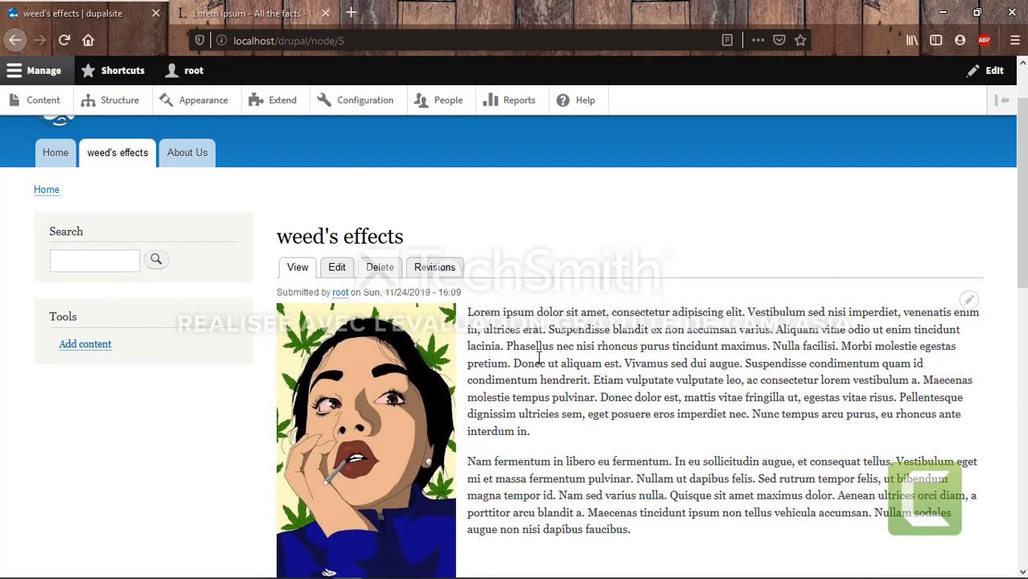
click(338, 278)
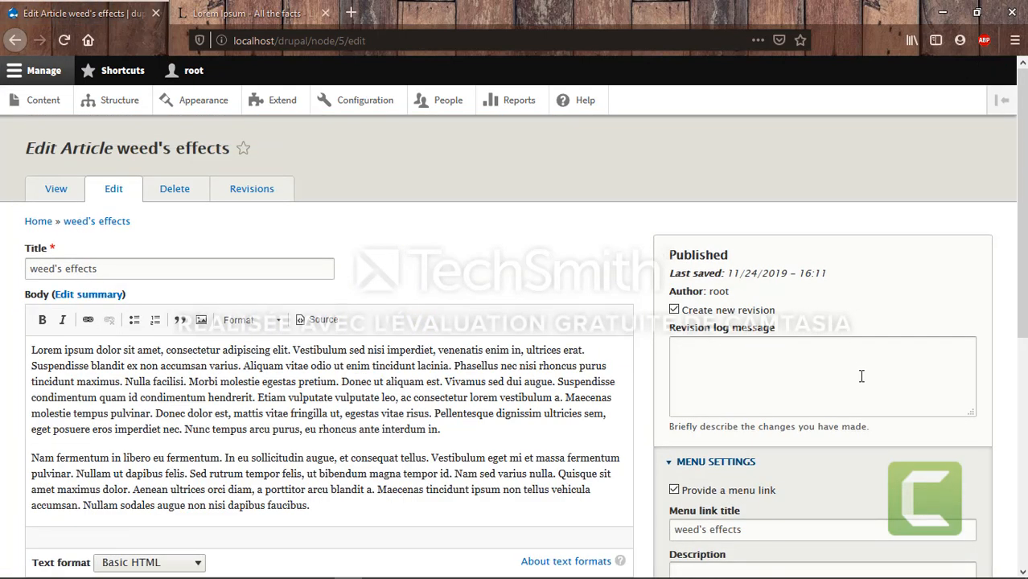
Untick 'Provide a menu link' for the weed's effects article and save it
scroll(860, 375, down, 3)
click(721, 383)
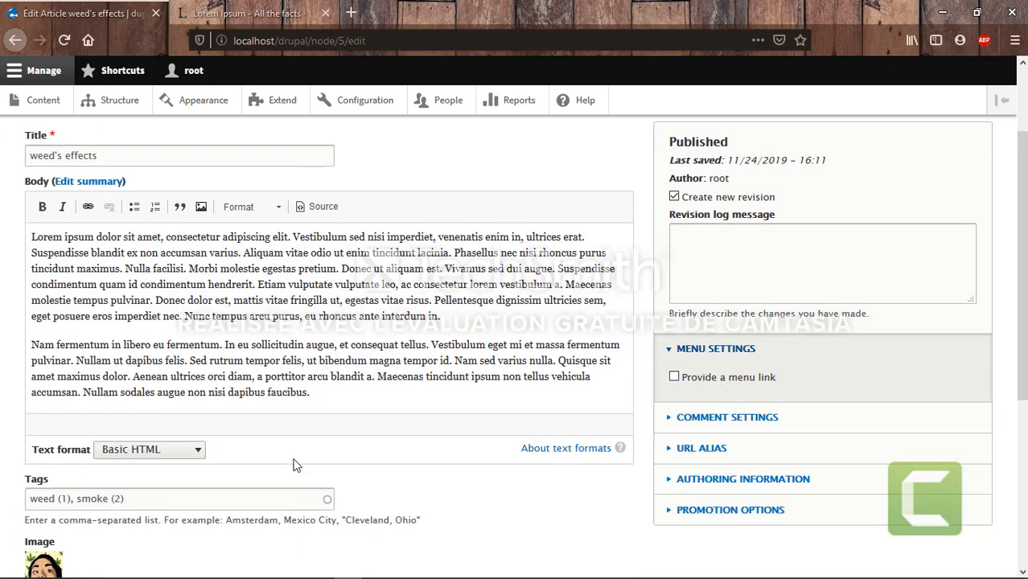
scroll(294, 462, down, 1)
scroll(294, 459, down, 5)
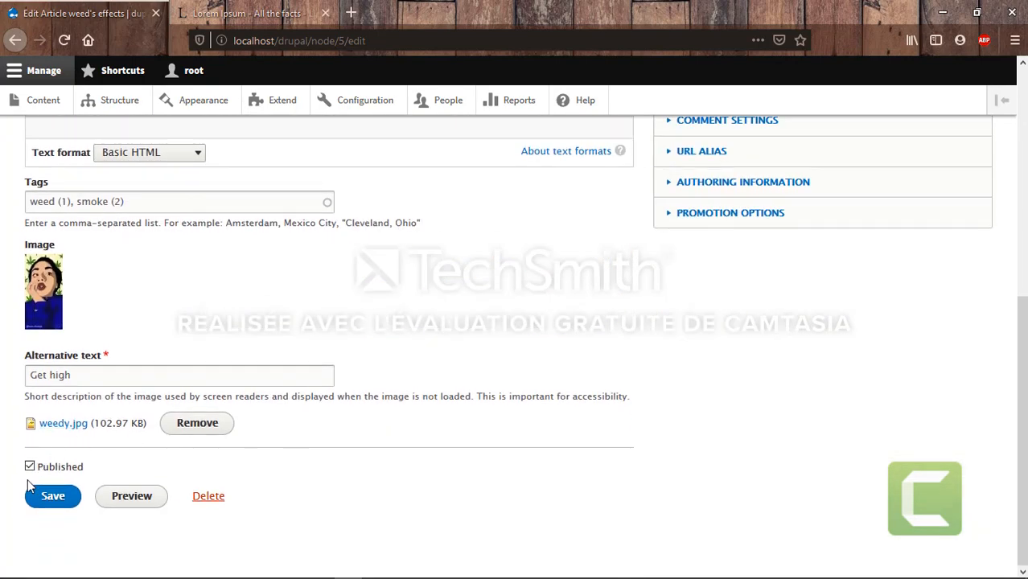
click(47, 500)
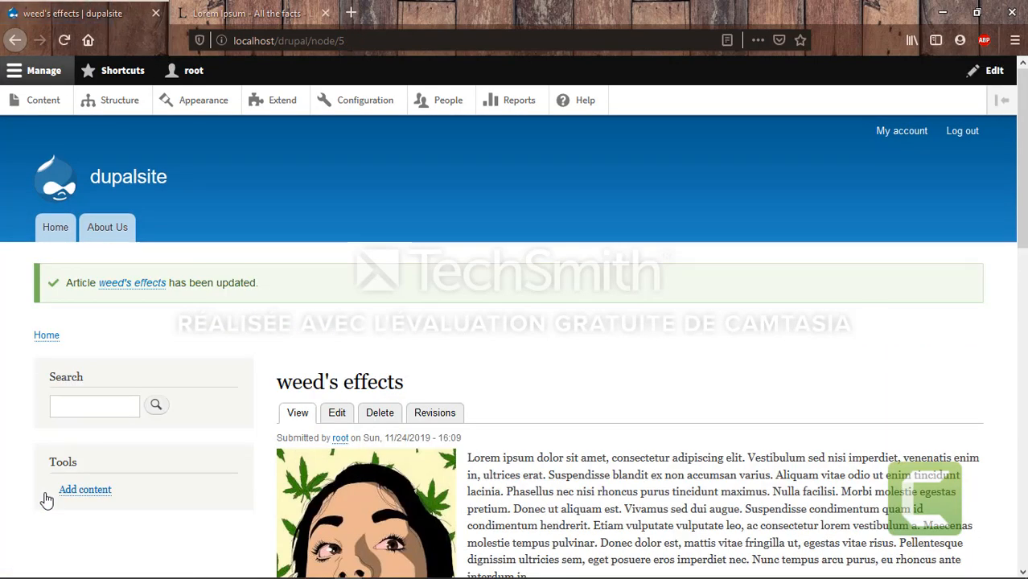
View the front page and the full weed's effects article, then open the People user list
click(53, 230)
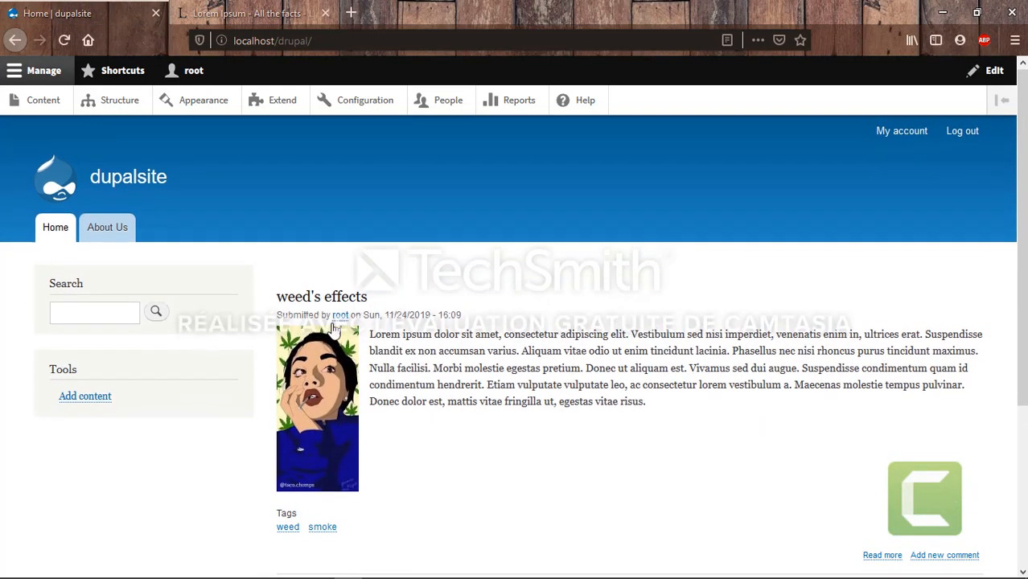
scroll(489, 421, down, 3)
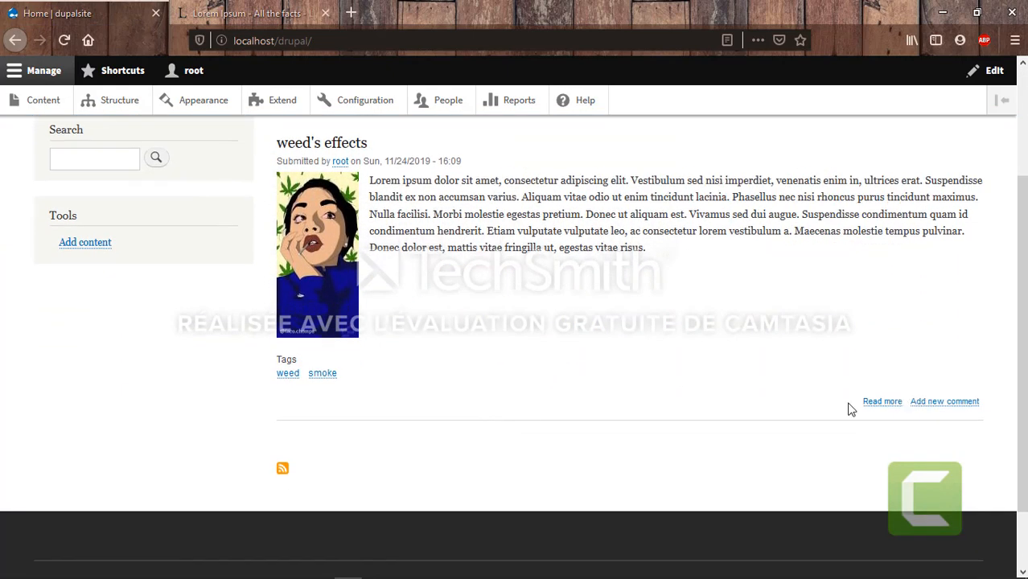
scroll(664, 303, up, 1)
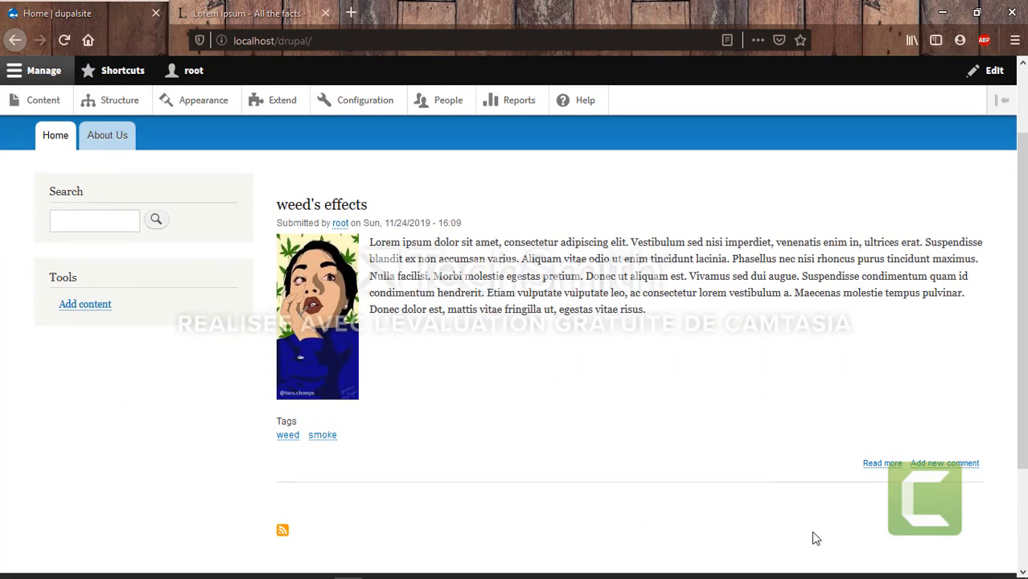
click(879, 465)
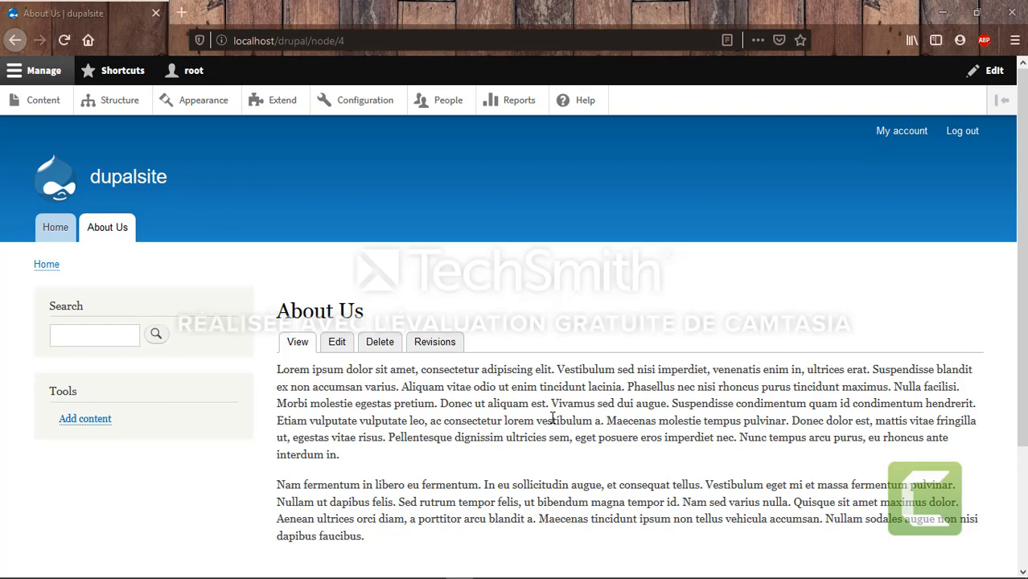
drag(895, 272, 666, 235)
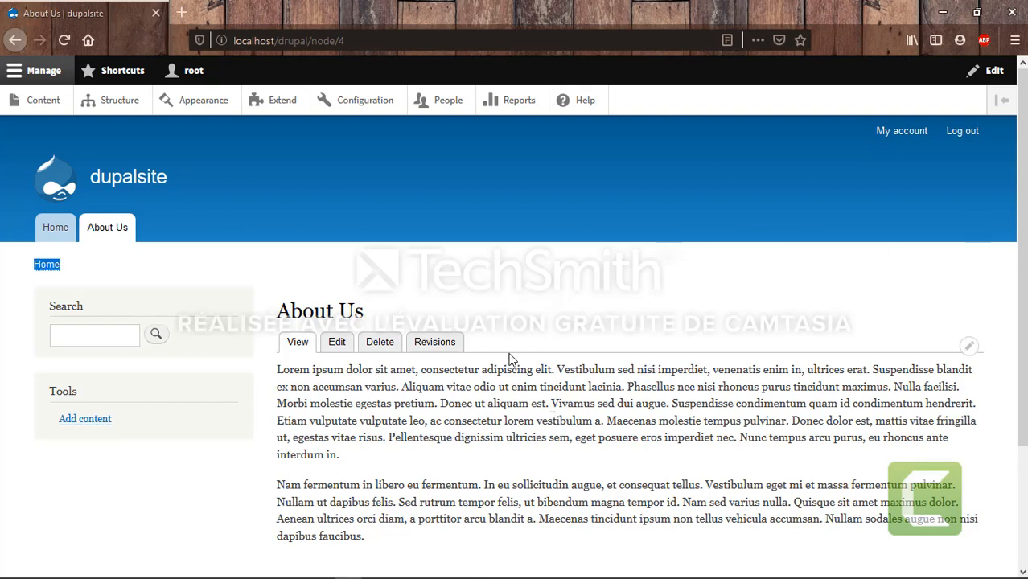
click(452, 111)
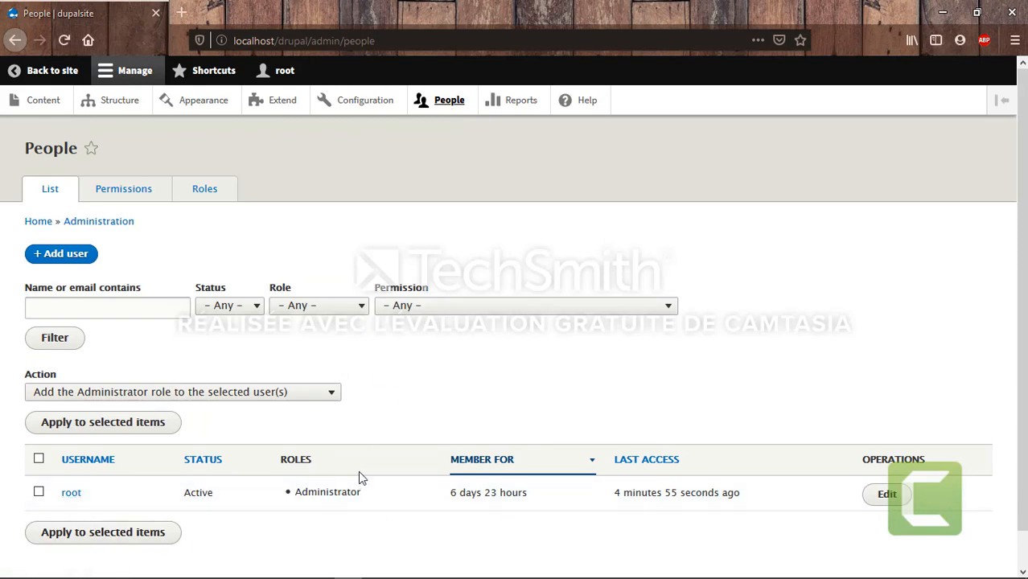
On the Add user form, fill in the e-mail address, username, and password with its confirmation
click(70, 261)
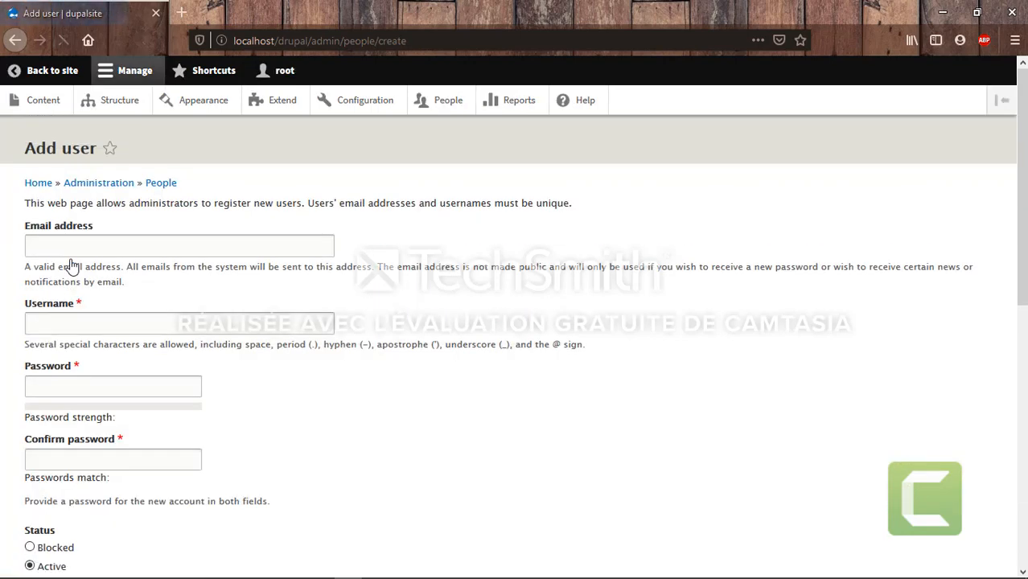
click(82, 248)
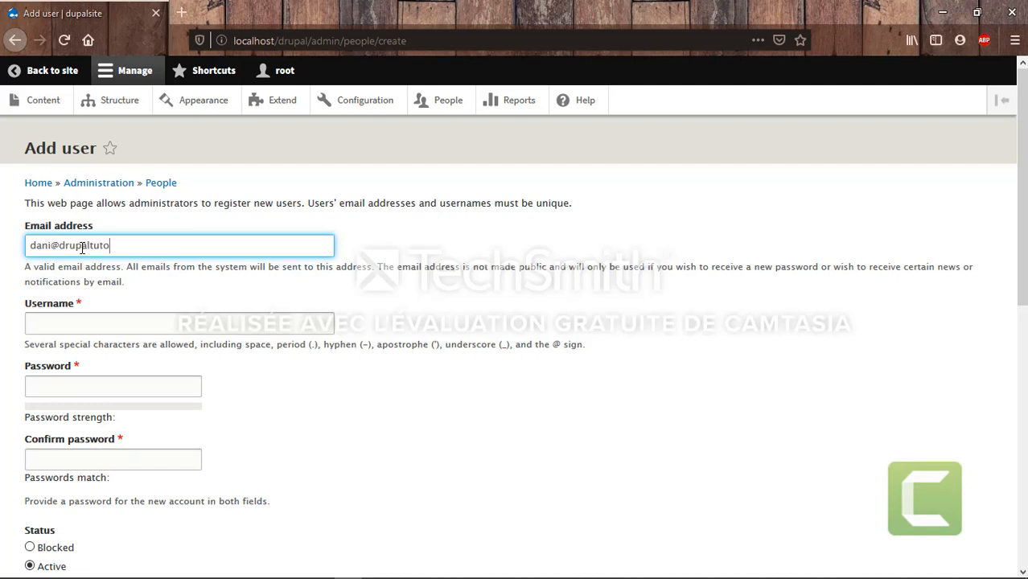
click(79, 323)
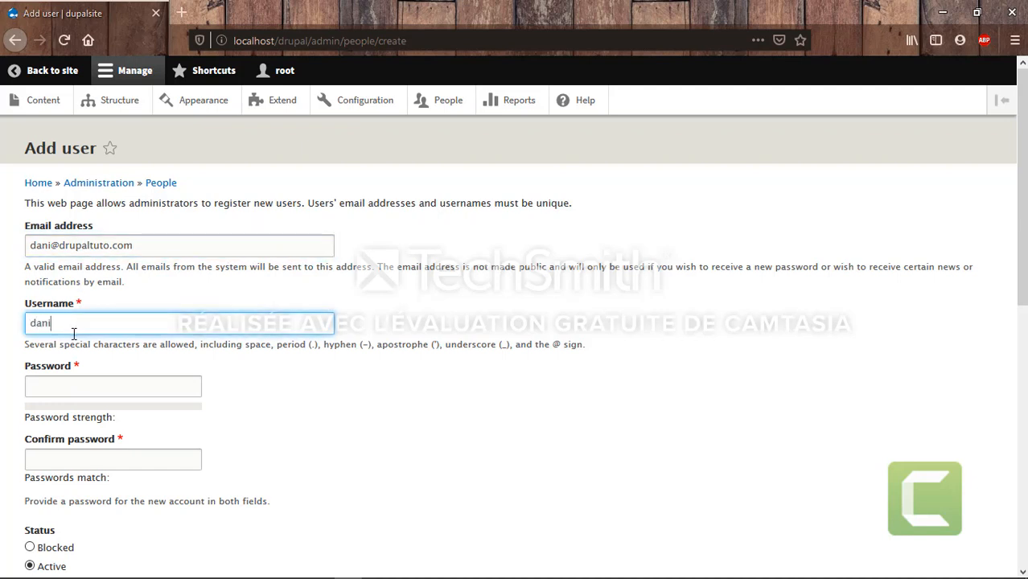
click(62, 385)
text(•••••••)
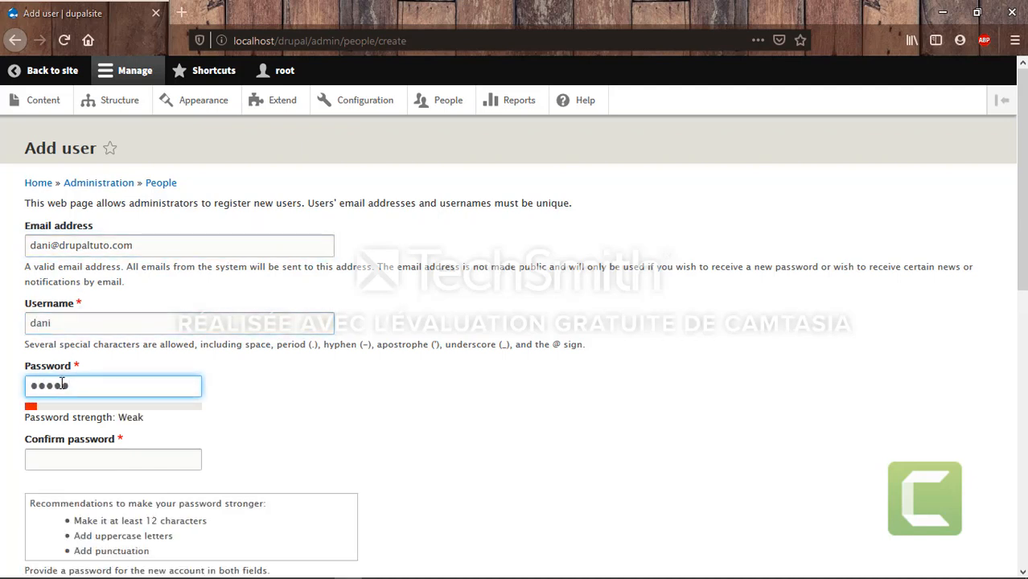
text(••••)
click(79, 463)
text(•••••••••••)
Create the new account and decline Firefox's offer to save the password
scroll(335, 460, down, 2)
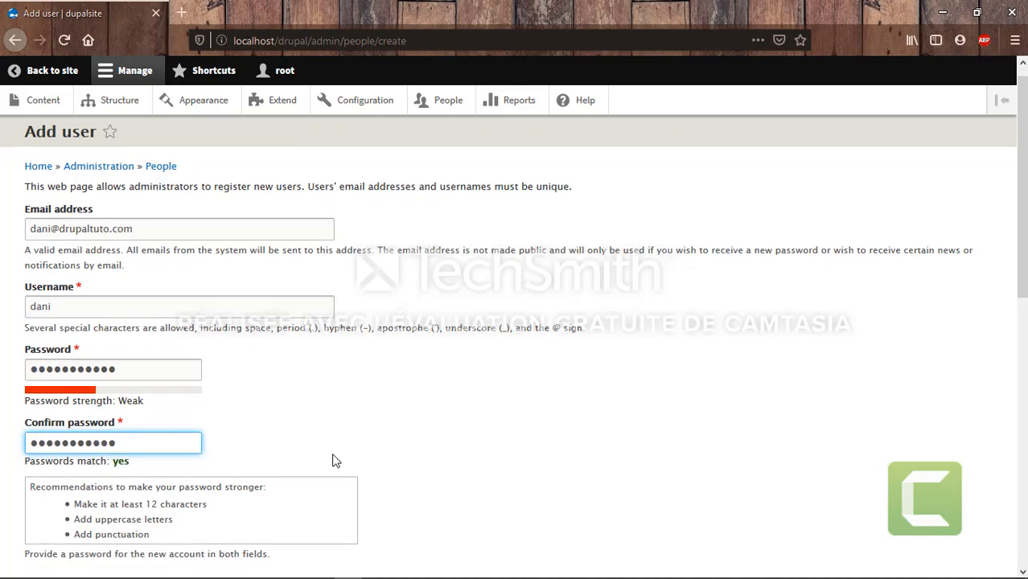
scroll(333, 459, down, 5)
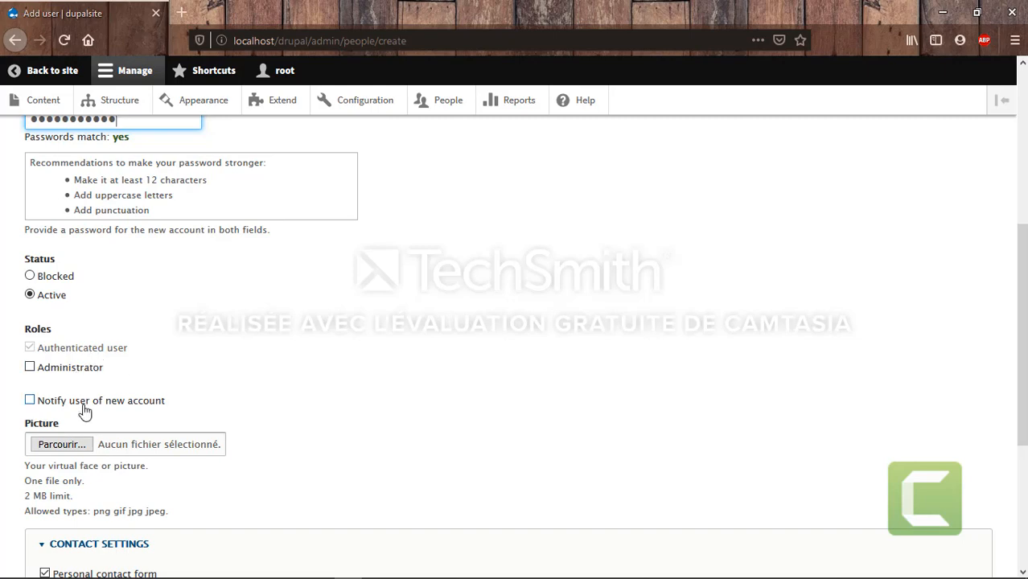
scroll(298, 372, down, 3)
scroll(298, 373, down, 3)
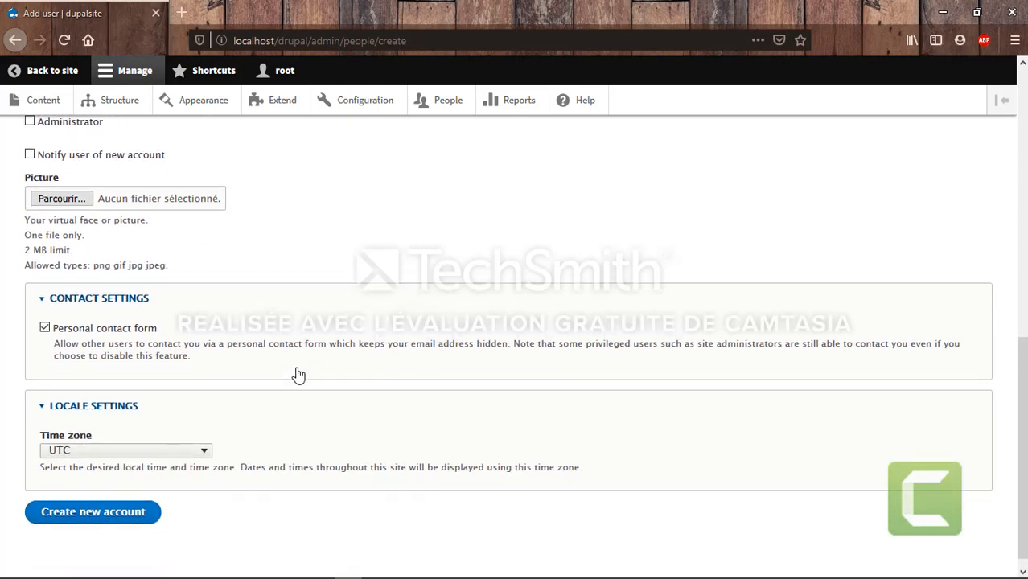
click(91, 504)
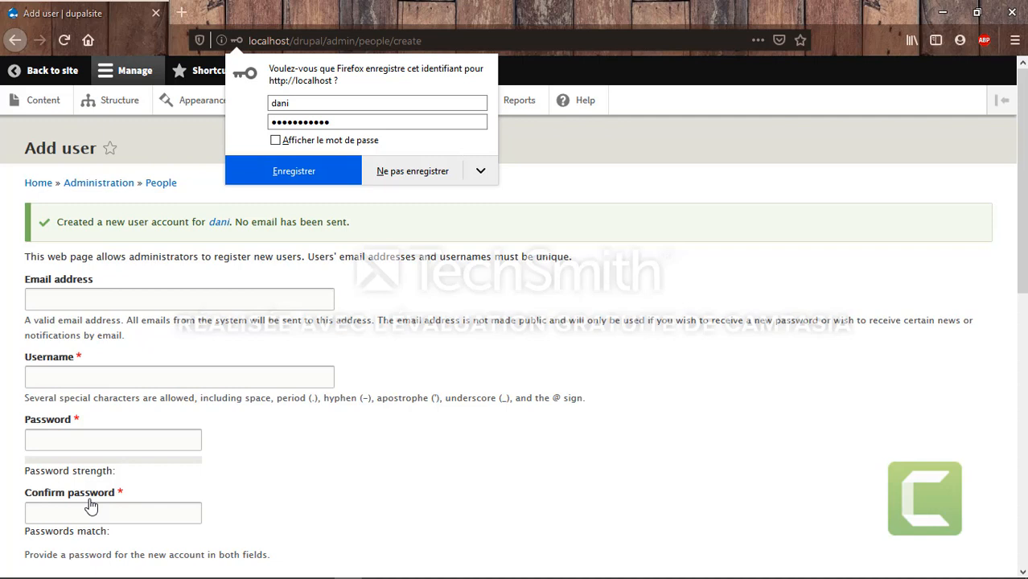
click(447, 364)
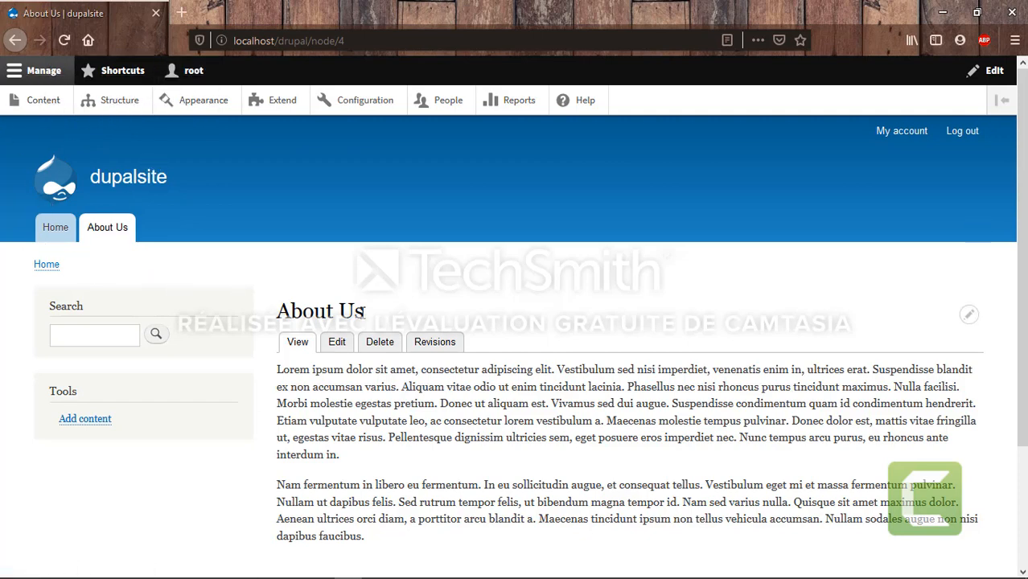
Log out of the admin account
scroll(322, 309, down, 3)
scroll(337, 328, up, 3)
click(959, 123)
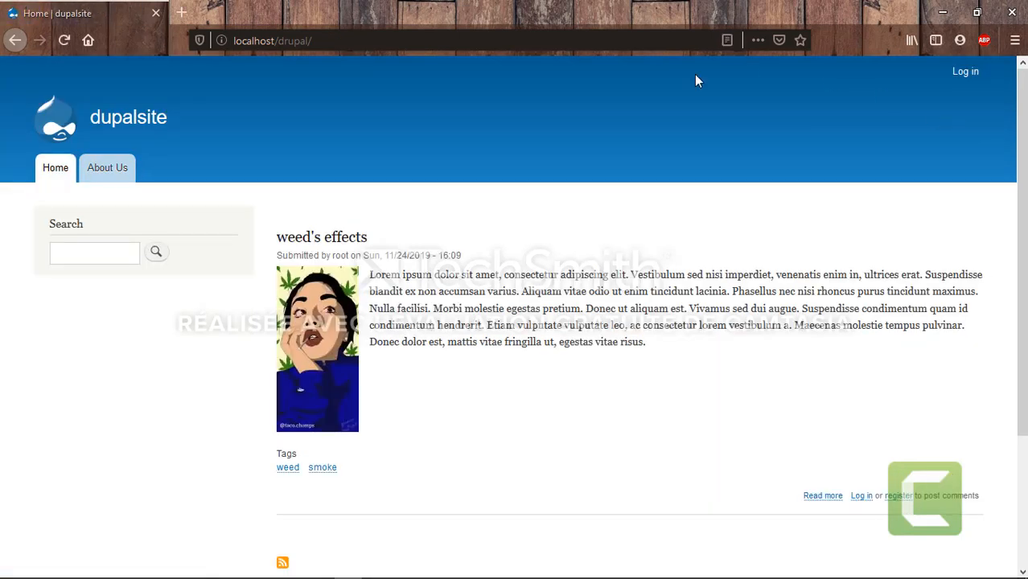
Log in with the new user's username and password, declining to save the login
click(968, 74)
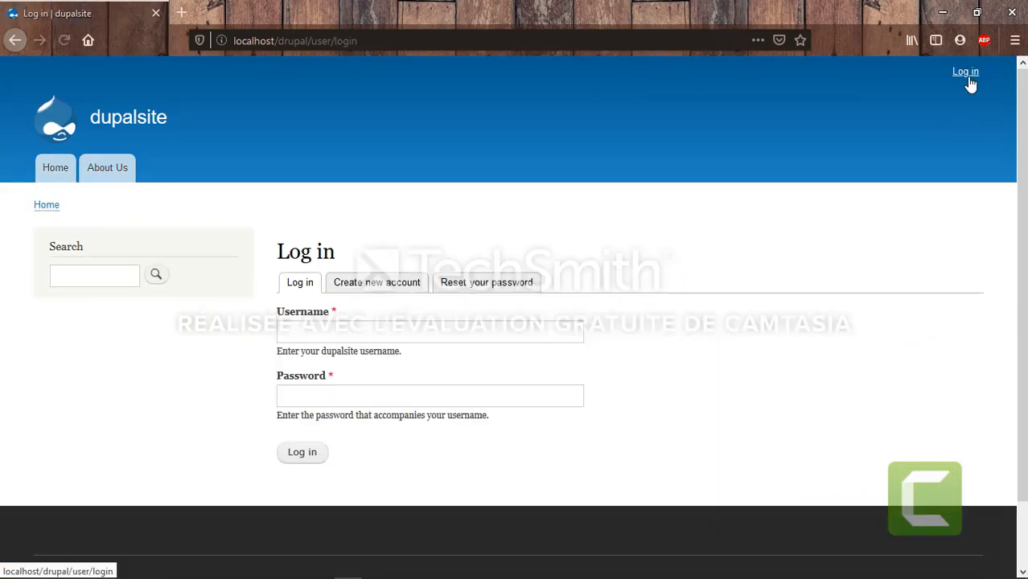
text(dani)
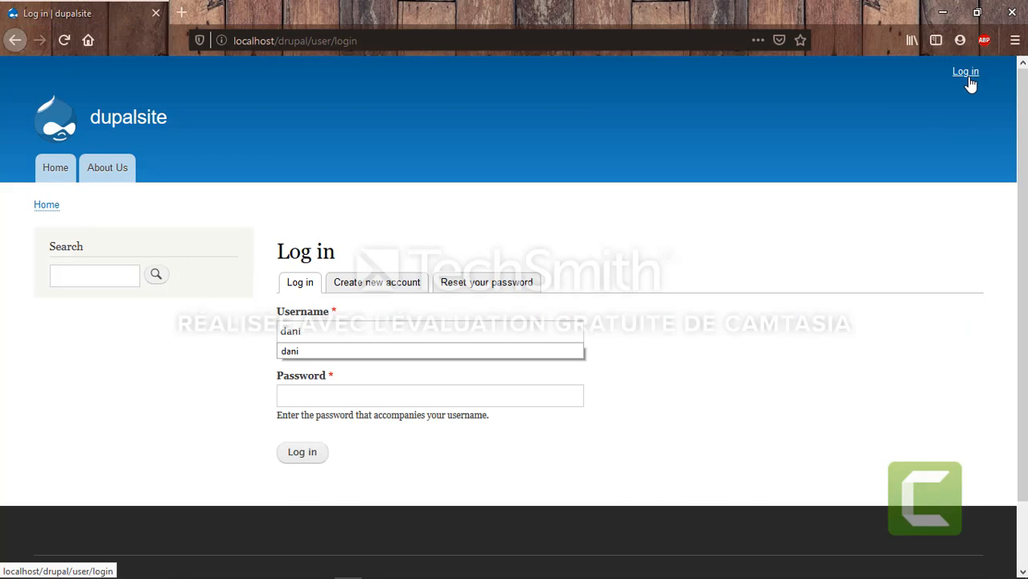
click(514, 349)
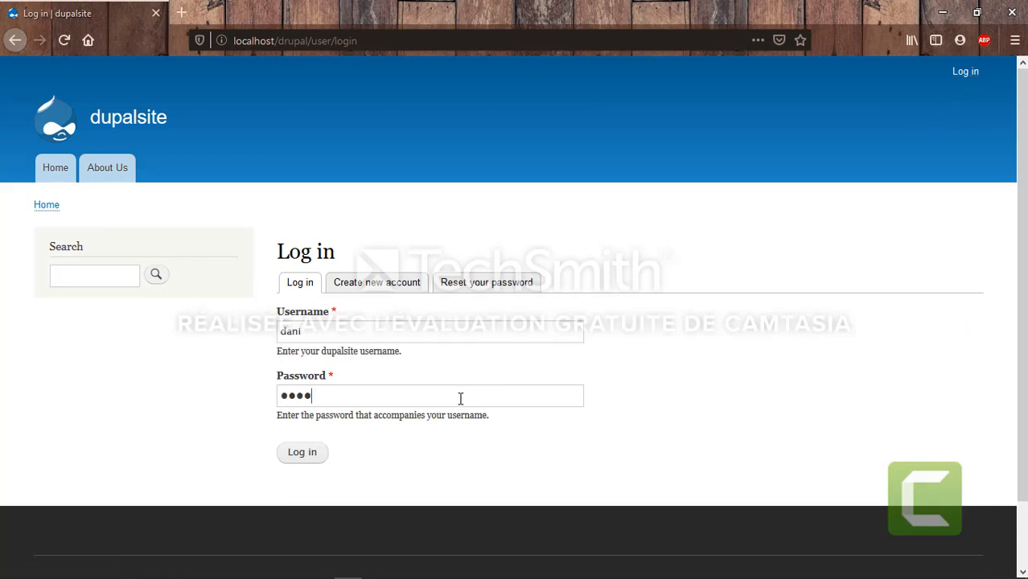
click(312, 453)
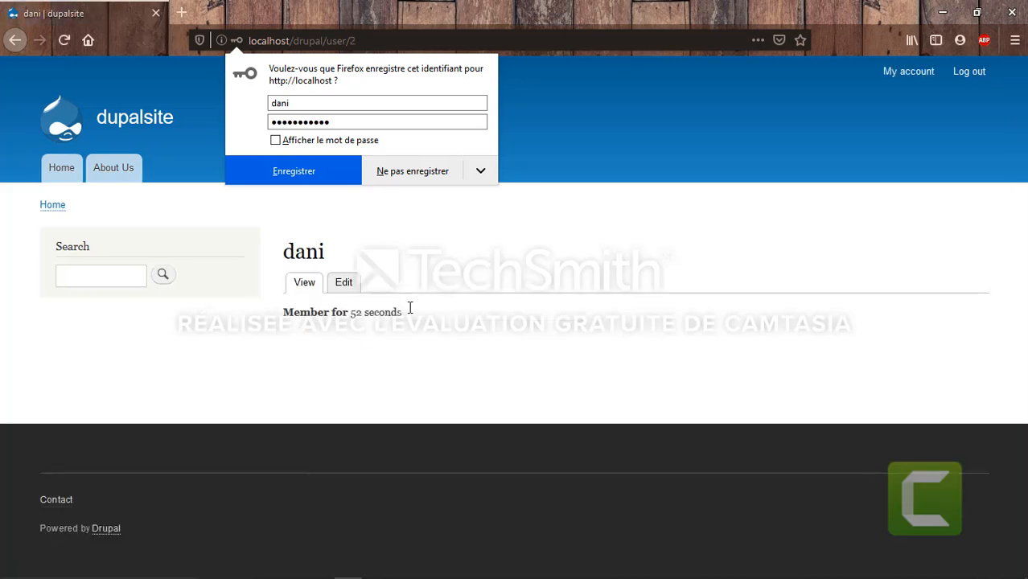
click(431, 339)
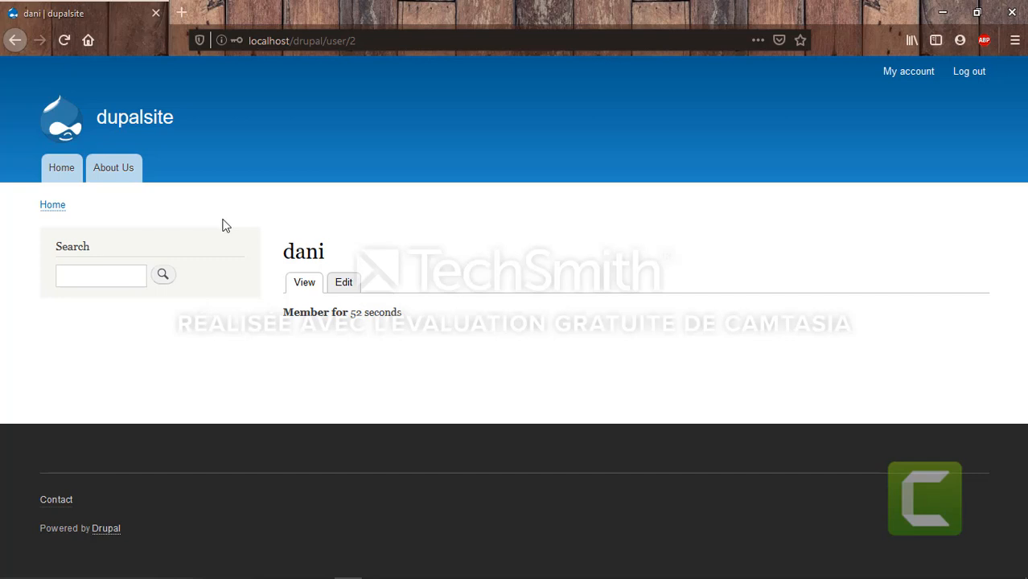
Look over the About Us page, then go back to Home and scroll through the front page
click(105, 172)
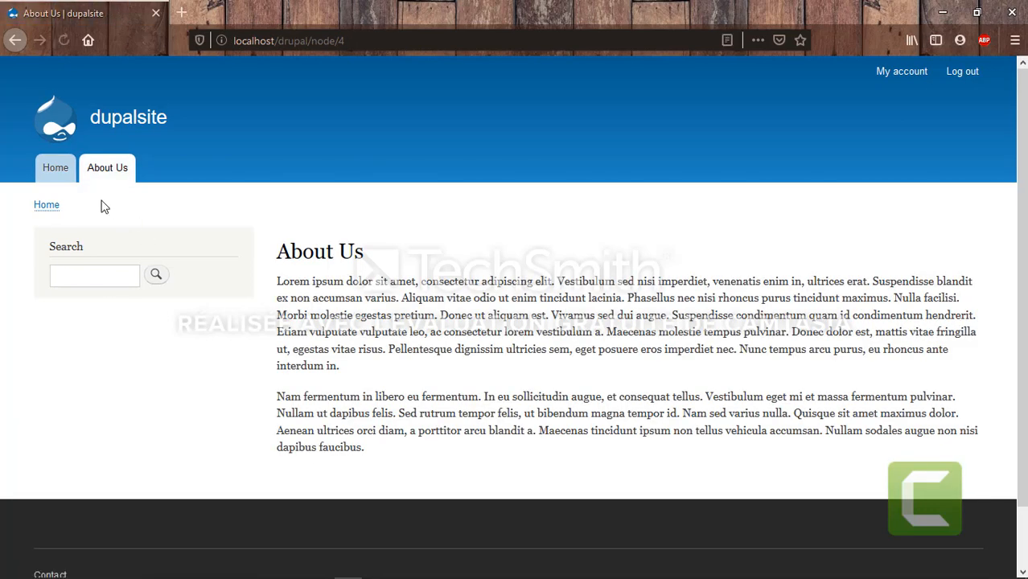
scroll(462, 373, down, 2)
scroll(237, 282, up, 2)
click(63, 172)
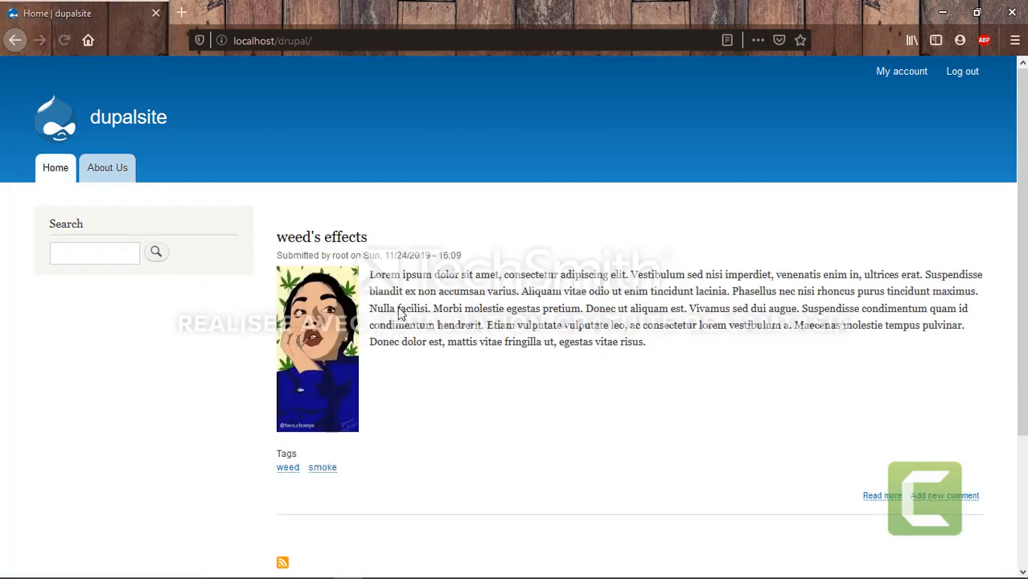
scroll(394, 489, down, 1)
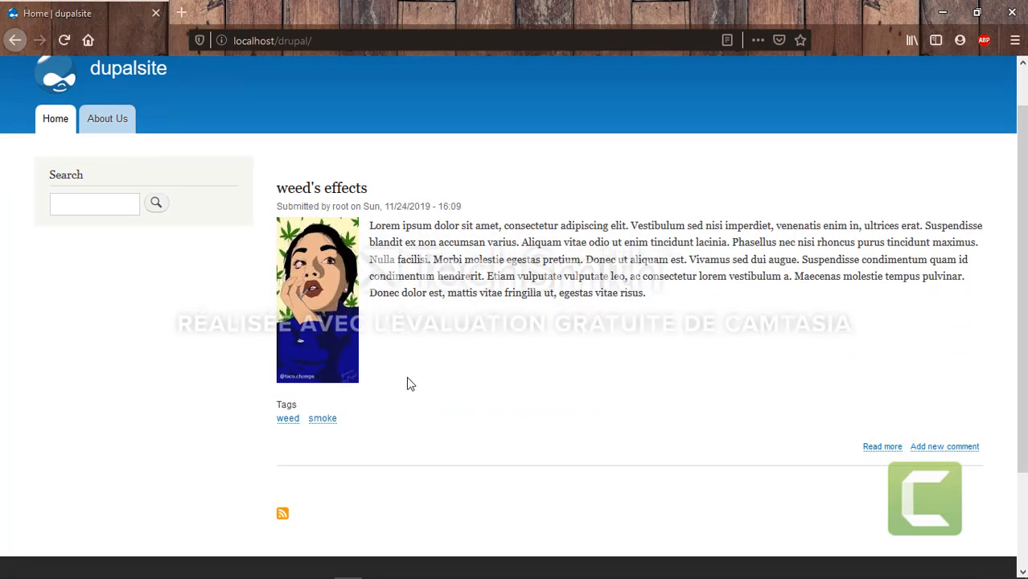
scroll(463, 227, up, 1)
scroll(463, 227, up, 1)
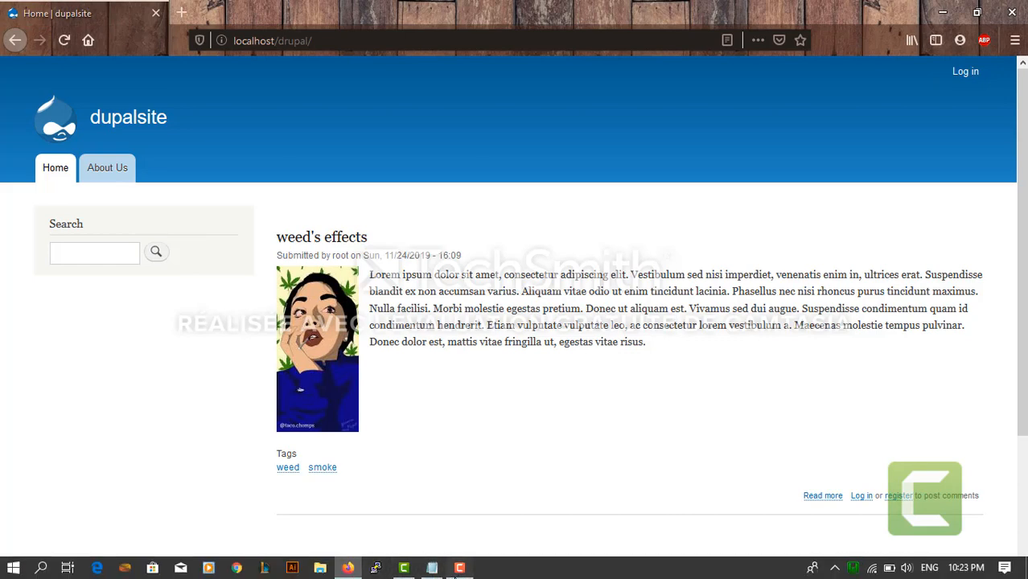
click(459, 568)
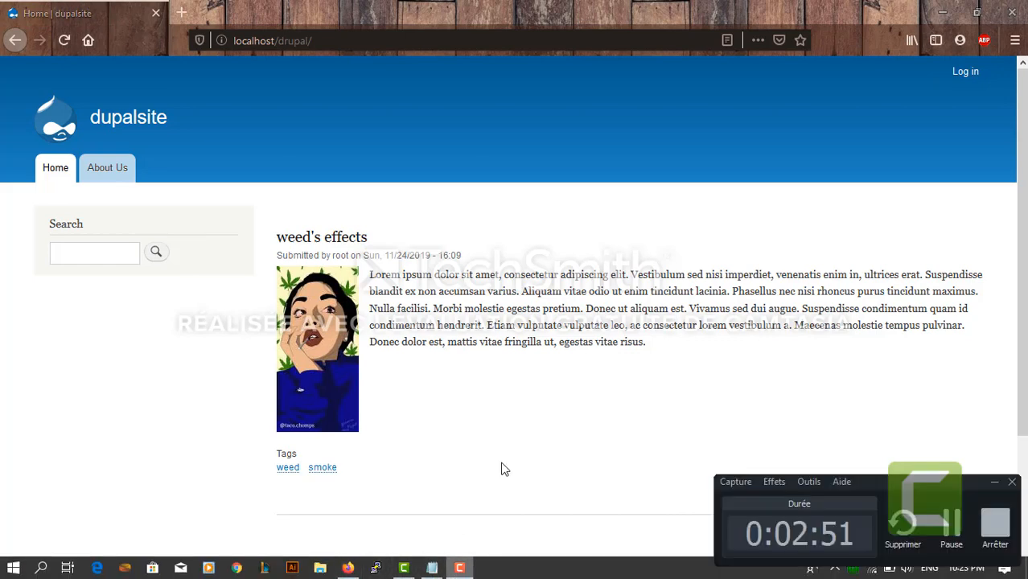
click(985, 533)
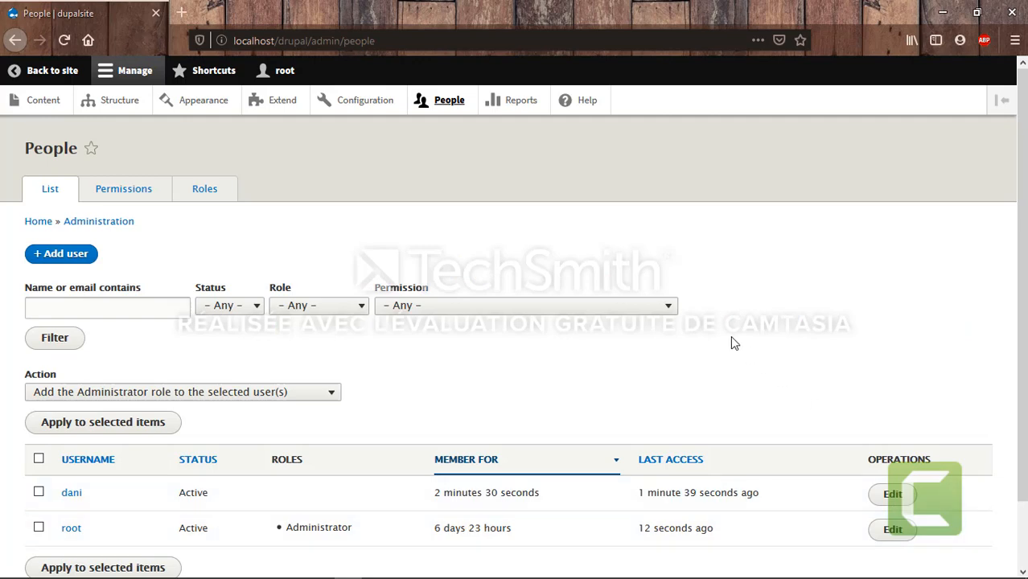
scroll(731, 343, down, 1)
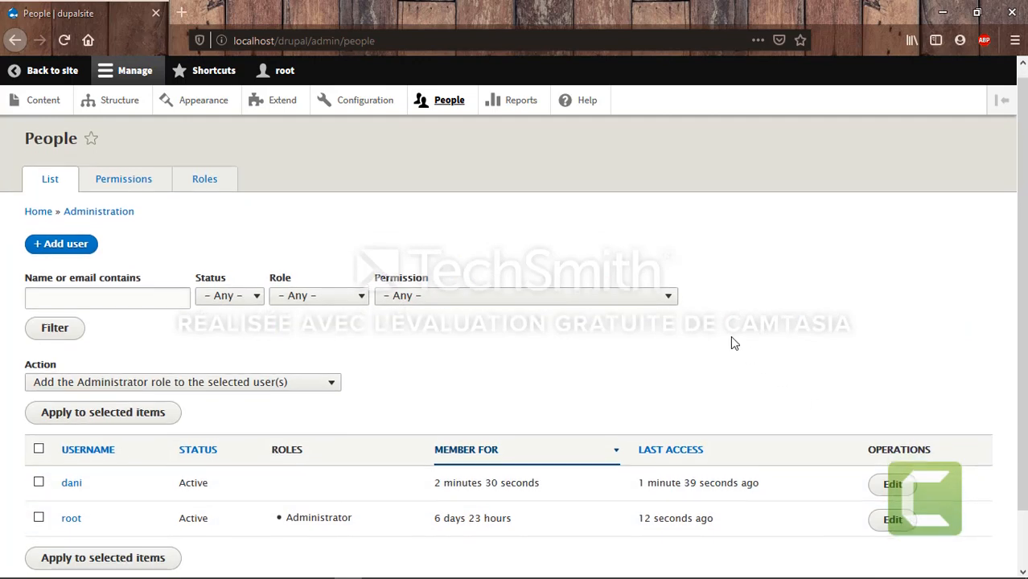
scroll(731, 344, up, 1)
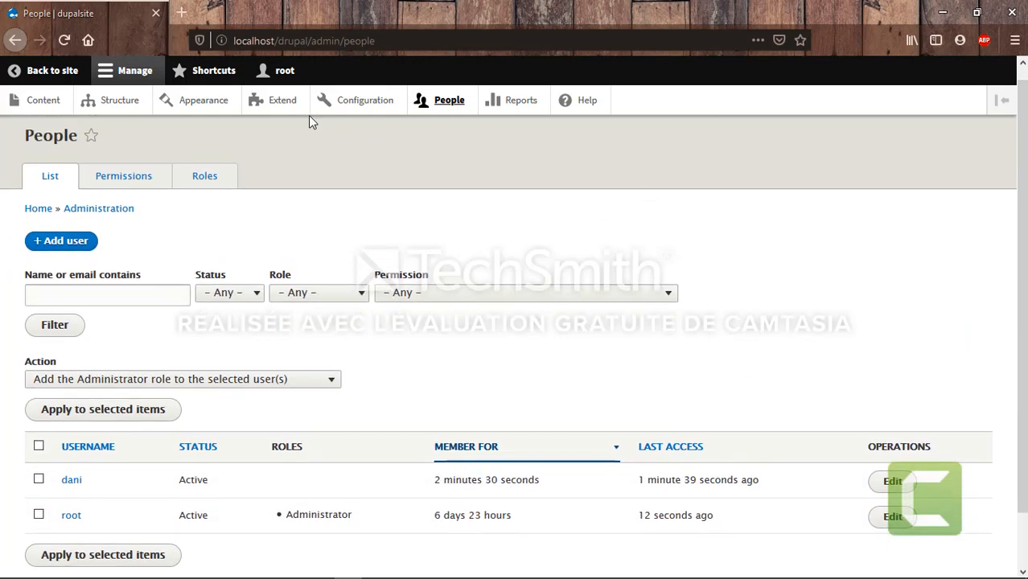
scroll(300, 474, down, 1)
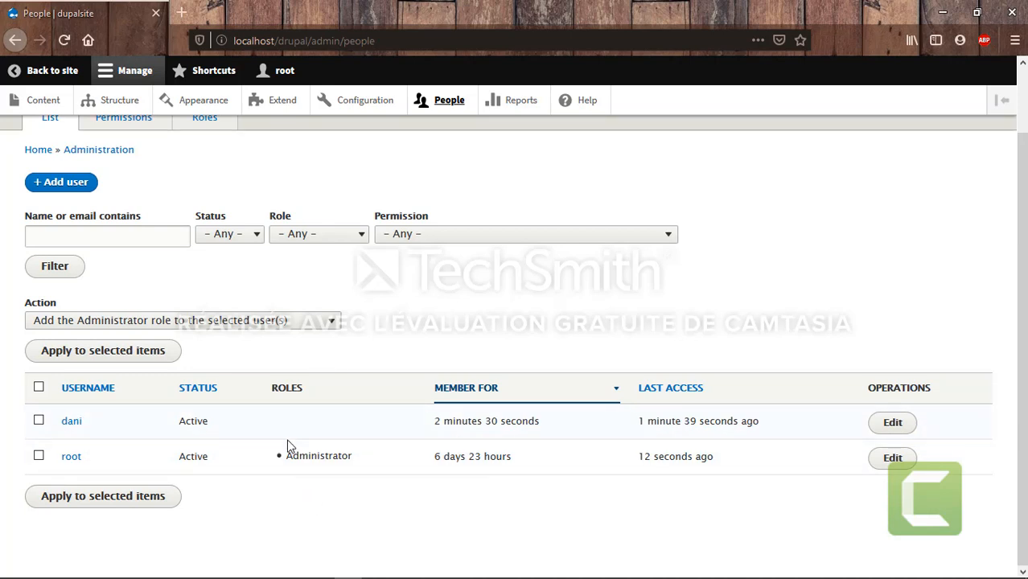
scroll(346, 252, up, 2)
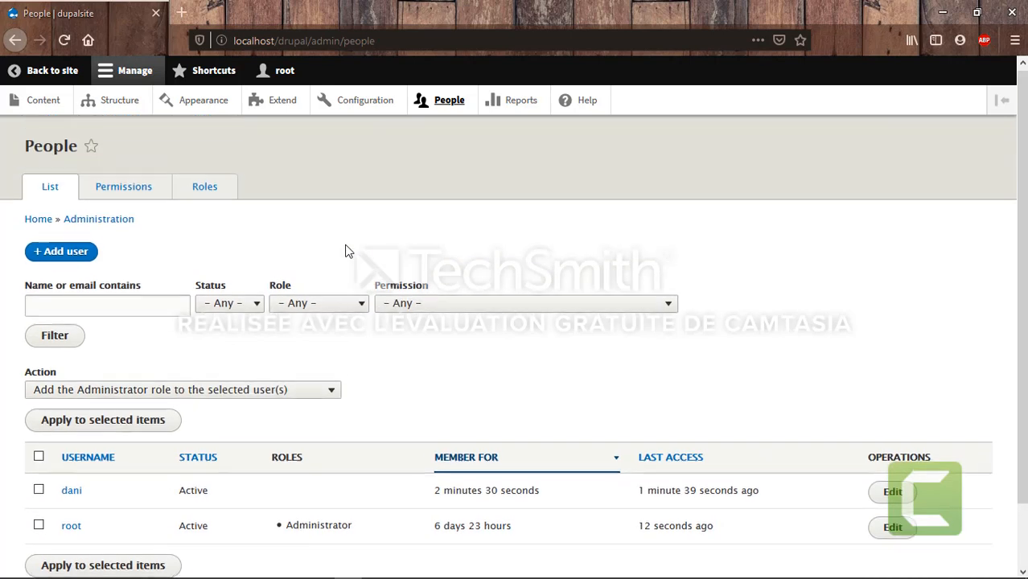
click(108, 205)
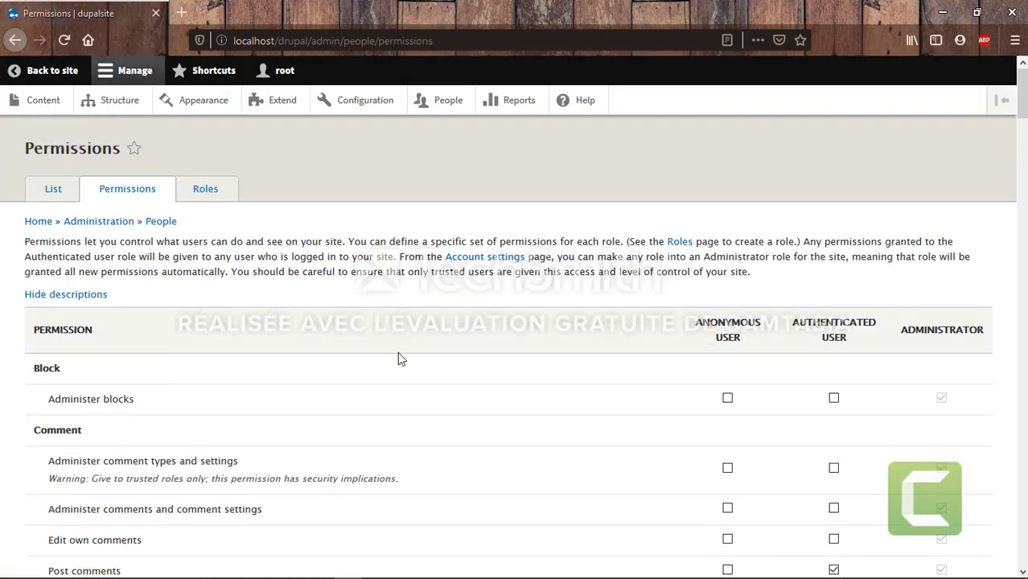
Scroll through the permissions table for the anonymous, authenticated and administrator roles
scroll(398, 352, down, 2)
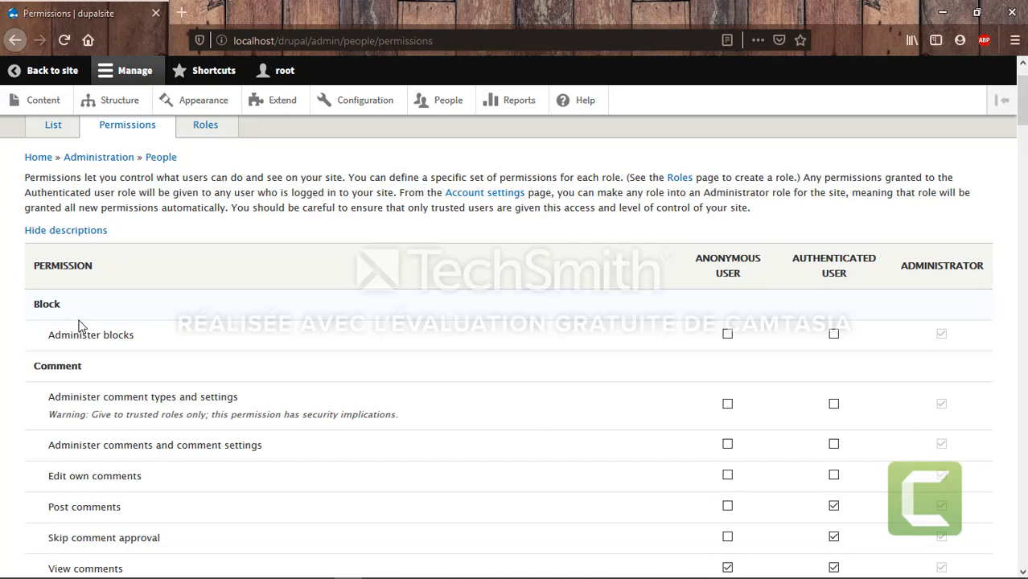
scroll(224, 399, down, 2)
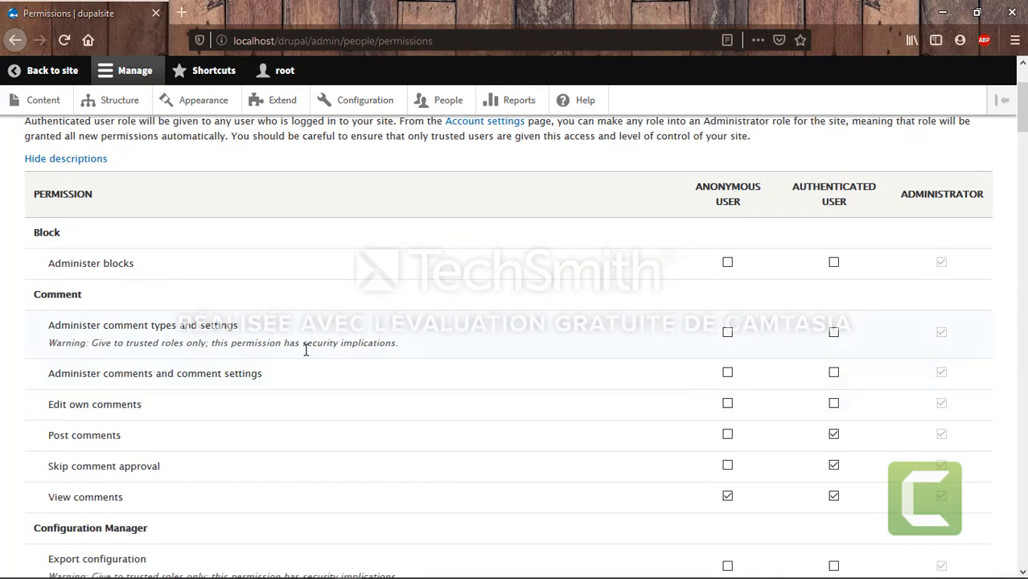
scroll(306, 350, down, 1)
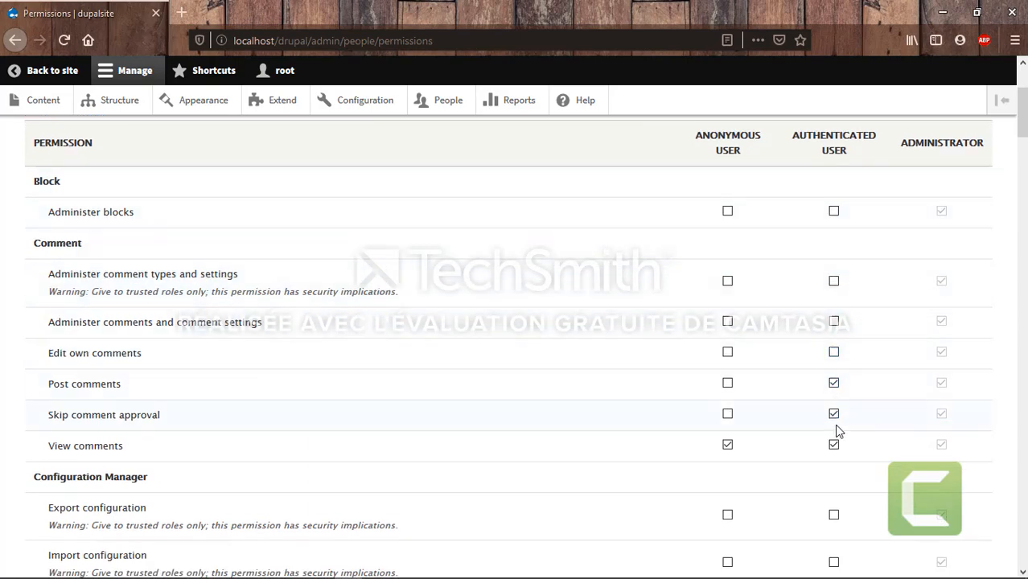
scroll(836, 427, down, 1)
scroll(836, 431, down, 1)
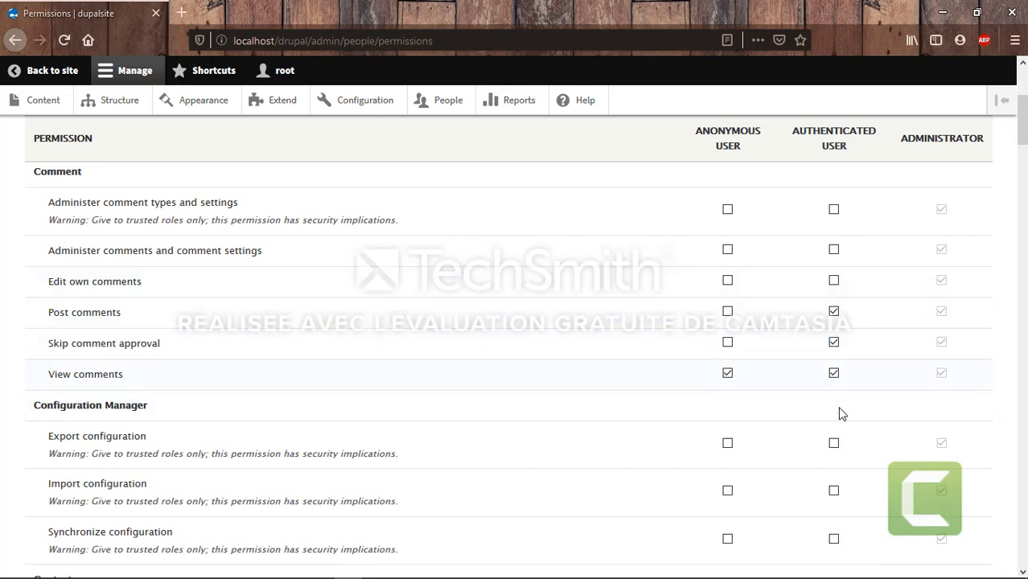
scroll(834, 463, down, 1)
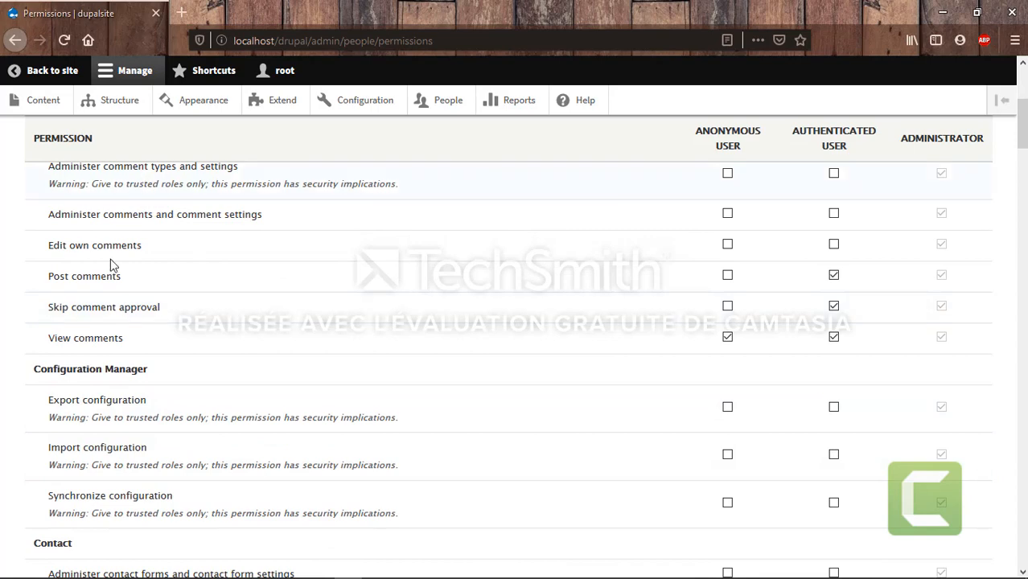
scroll(312, 464, down, 1)
scroll(312, 457, down, 8)
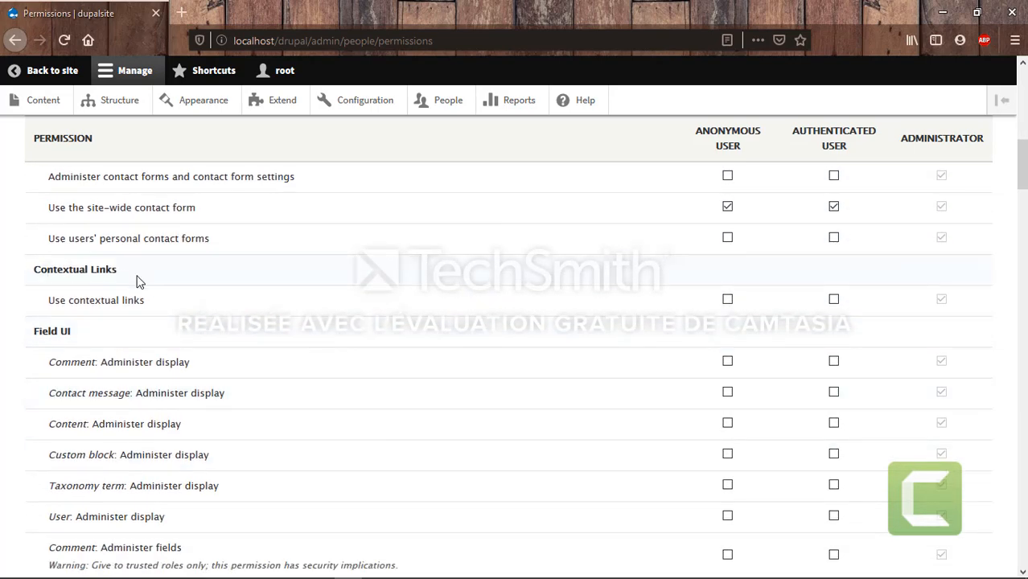
scroll(170, 314, up, 4)
scroll(170, 313, down, 11)
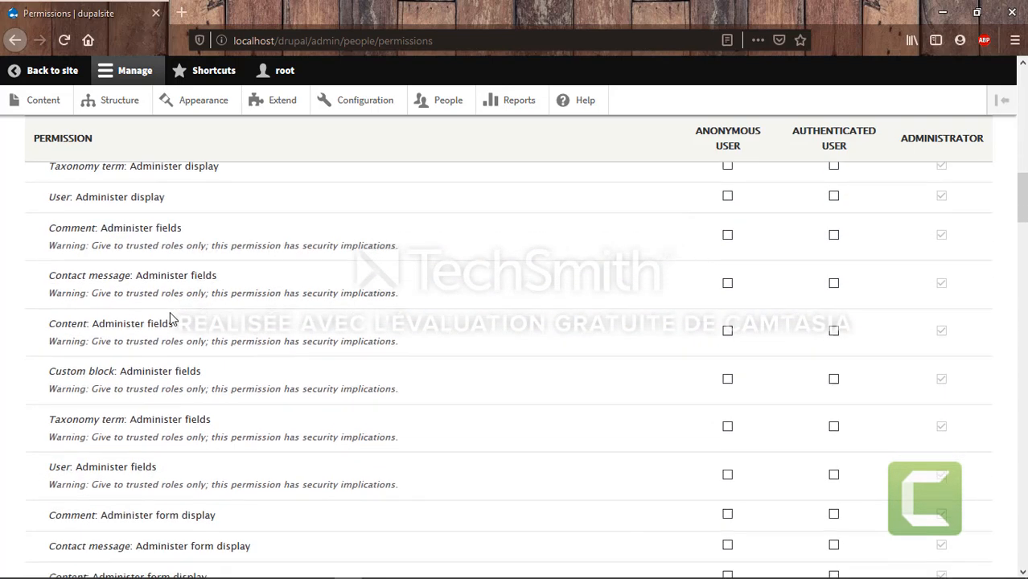
Open the find bar on the permissions page and scroll back to the top
key(ctrl+f)
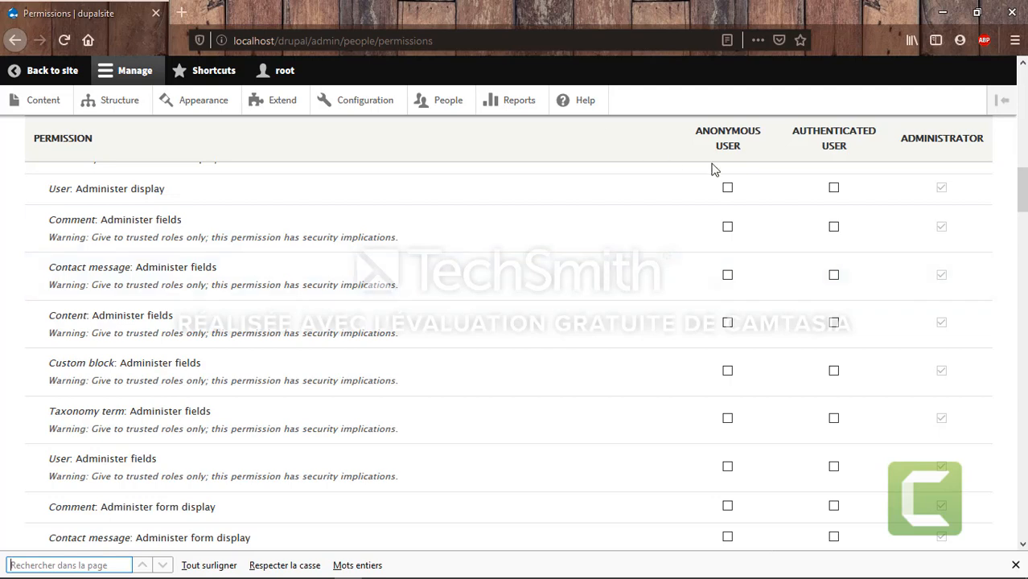
drag(1022, 201, 1023, 440)
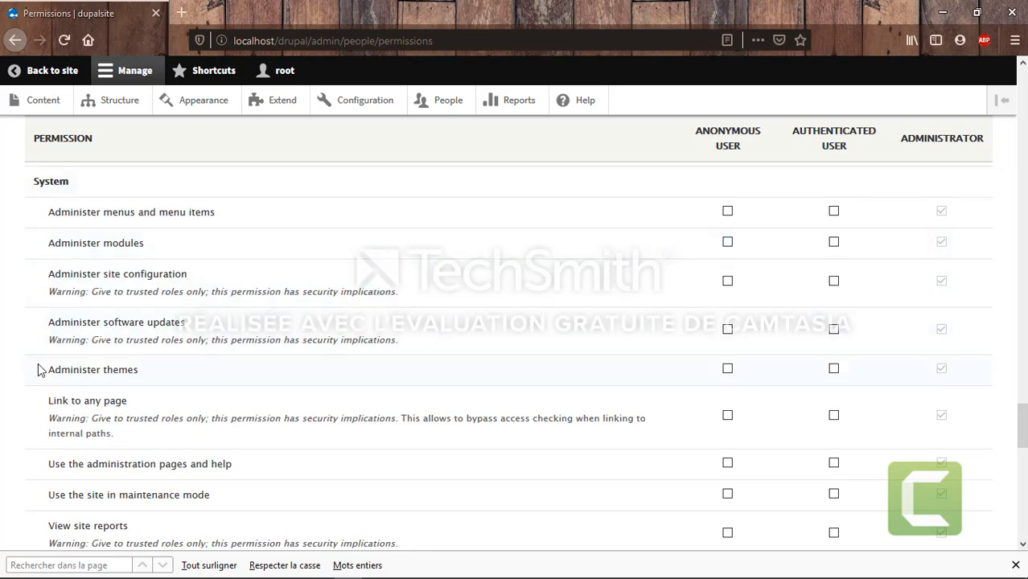
scroll(245, 417, down, 6)
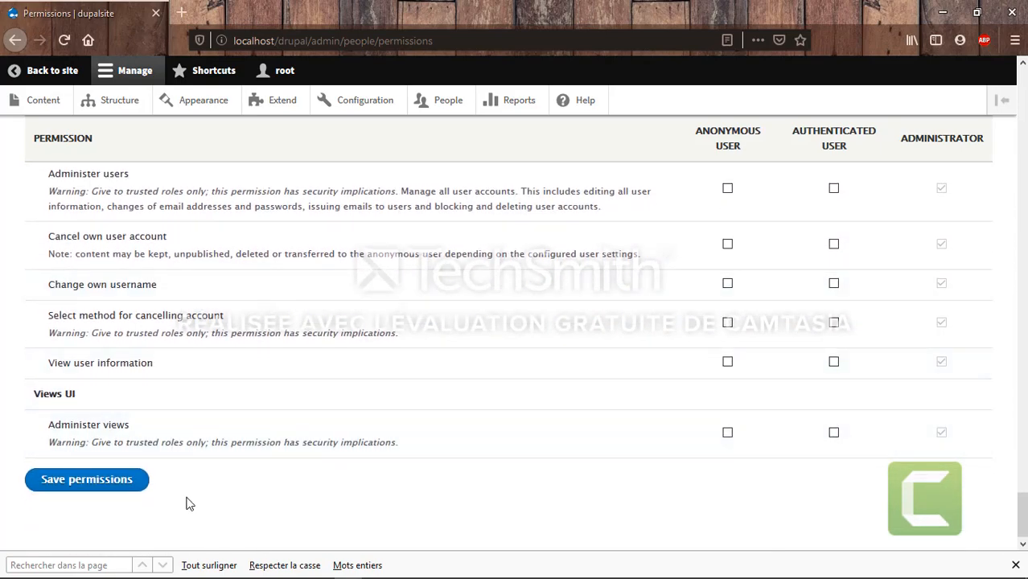
scroll(561, 351, up, 15)
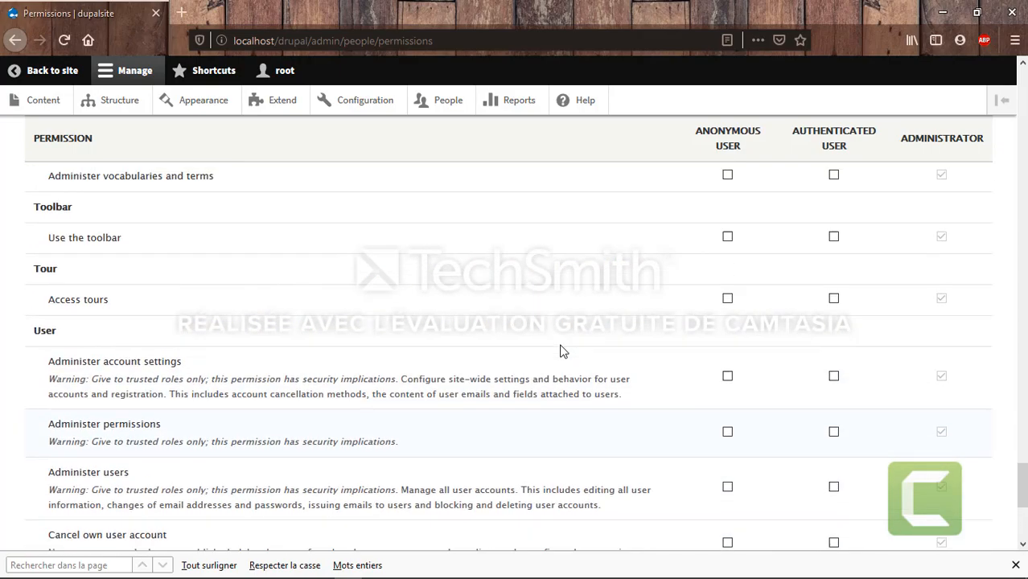
scroll(554, 386, up, 20)
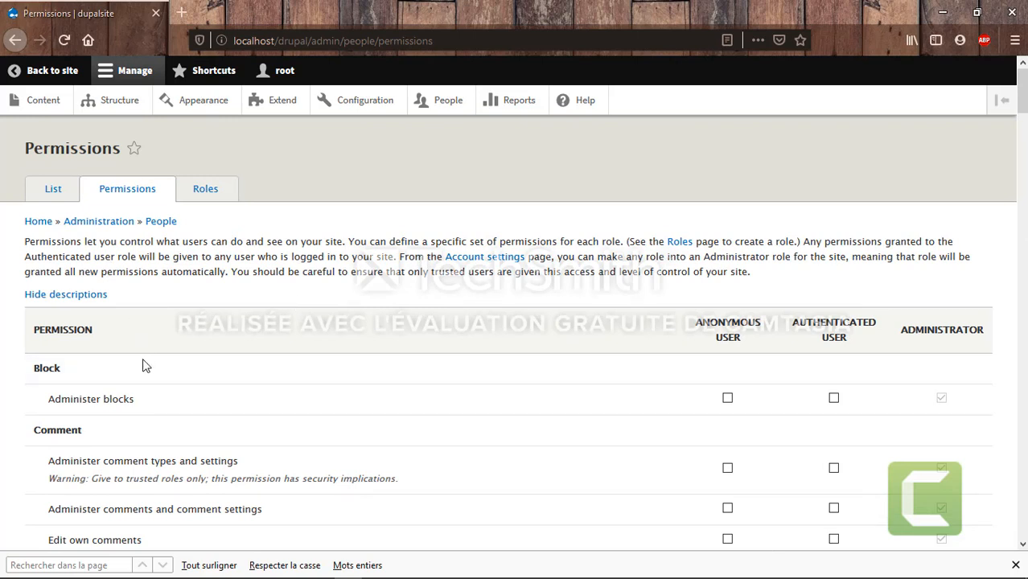
On the Roles tab, order roles Anonymous user, Authenticated user, Administrator and save
click(197, 194)
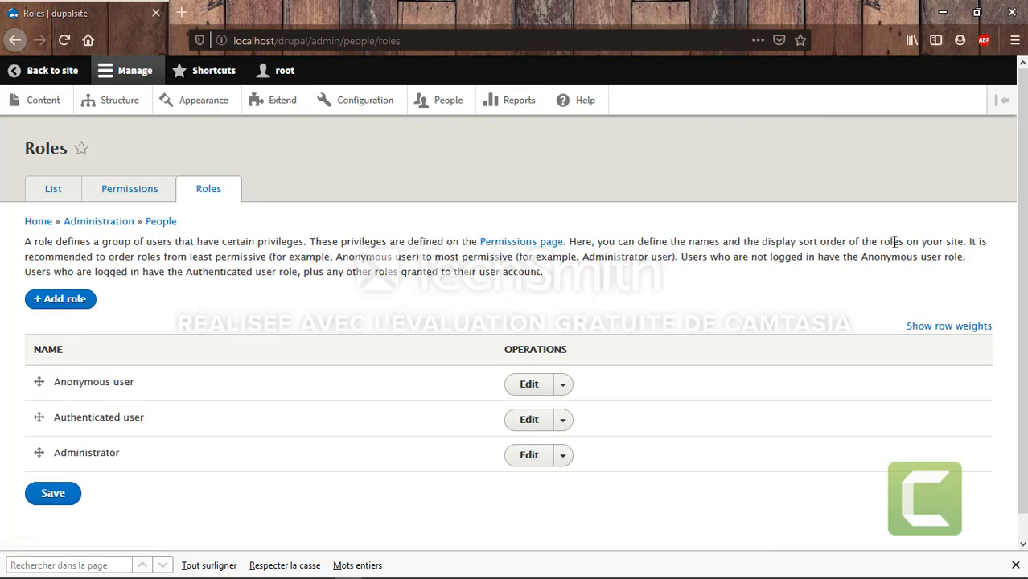
scroll(422, 368, down, 1)
scroll(422, 368, up, 1)
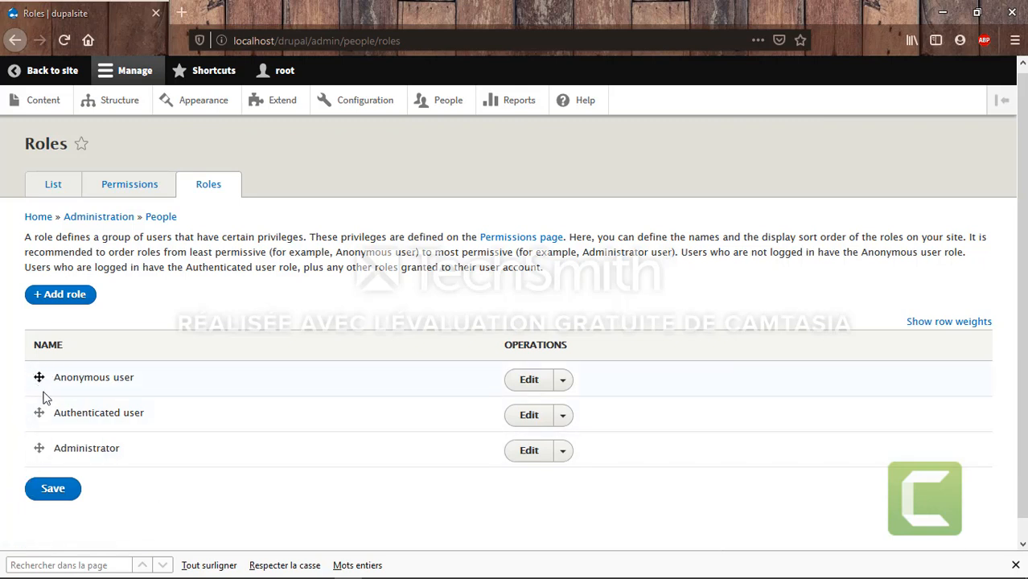
drag(37, 407, 35, 367)
scroll(213, 460, down, 1)
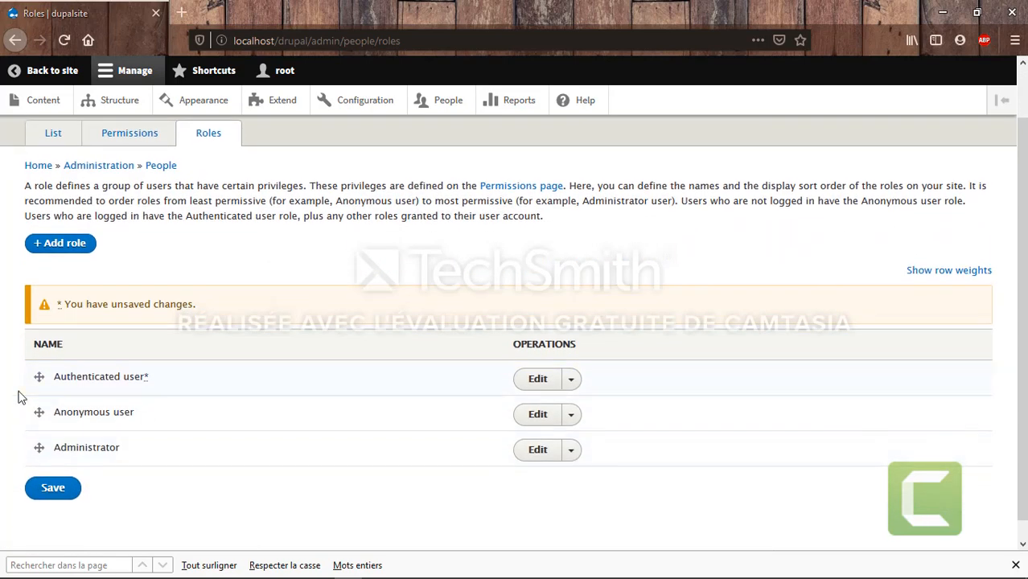
mouse_move(37, 447)
mouse_down()
mouse_move(39, 374)
mouse_move(37, 447)
mouse_up()
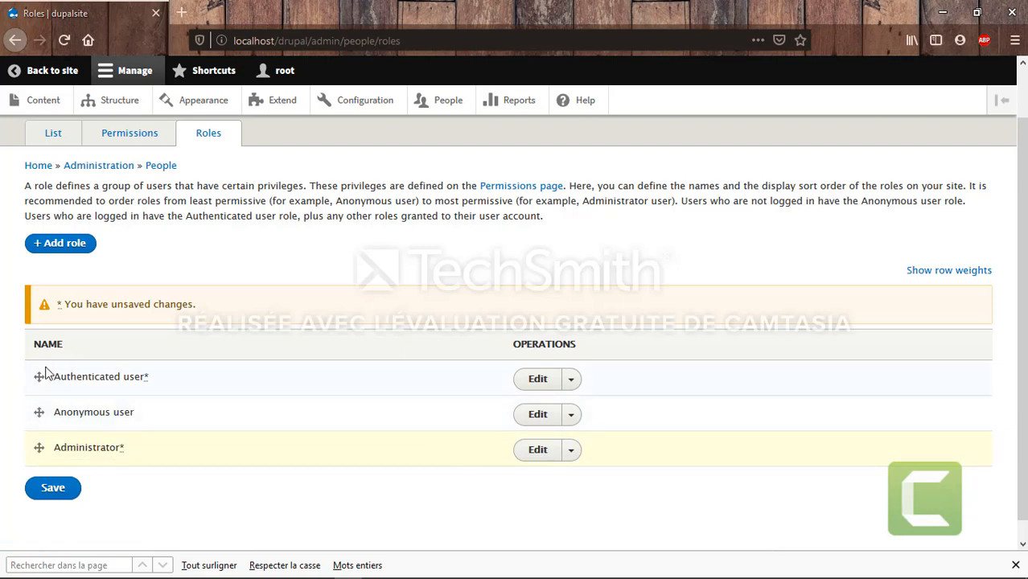
drag(37, 378, 39, 409)
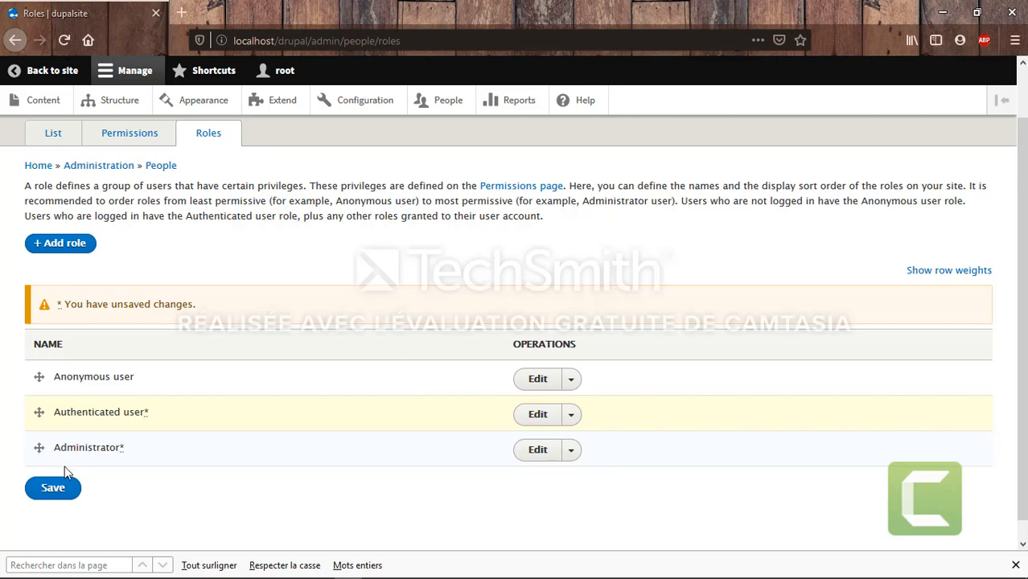
click(55, 492)
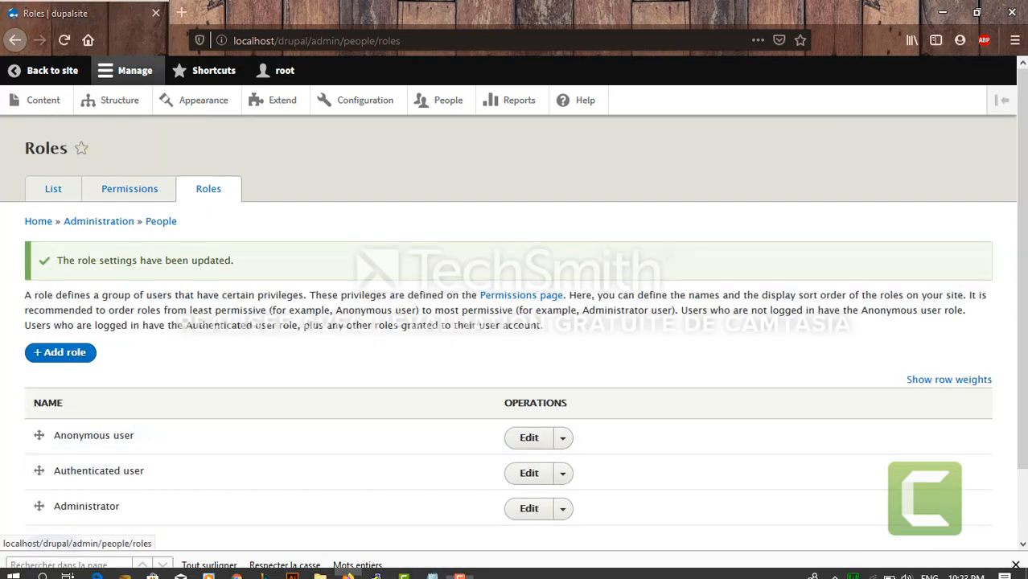
Back on the home page, reveal block edit options down to the footer Contact block's pencil
click(459, 568)
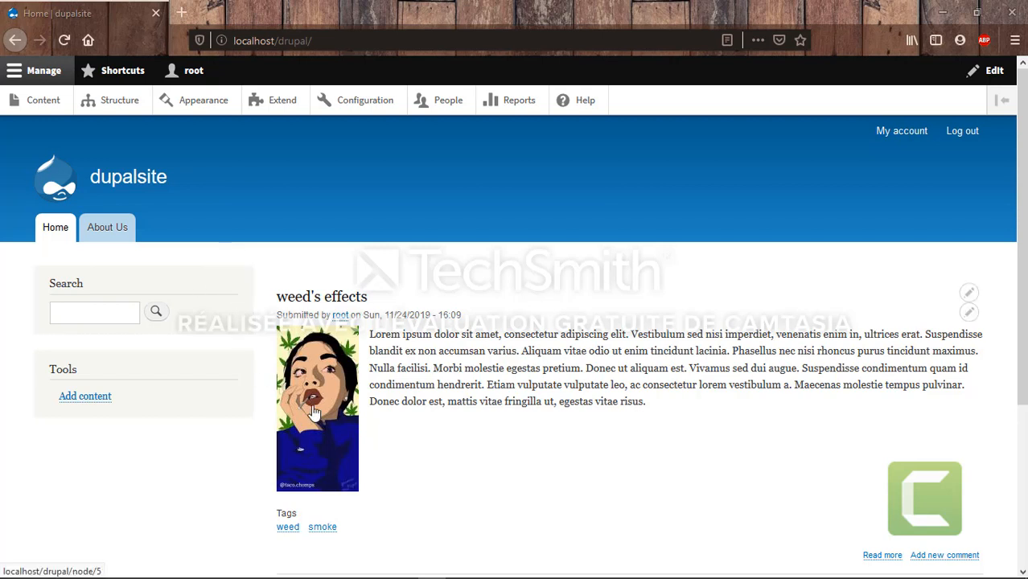
click(978, 226)
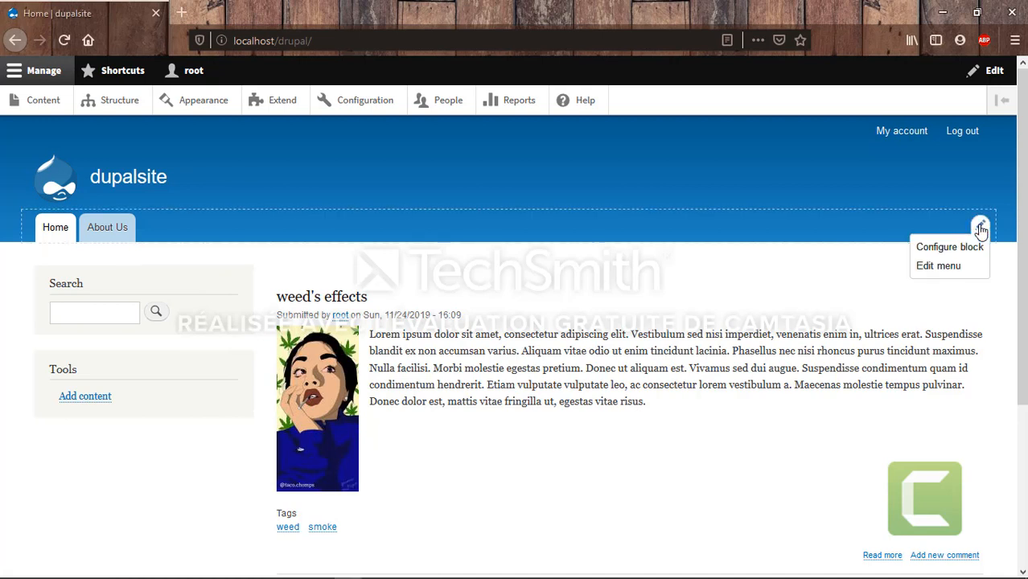
click(969, 292)
mouse_move(207, 302)
click(237, 286)
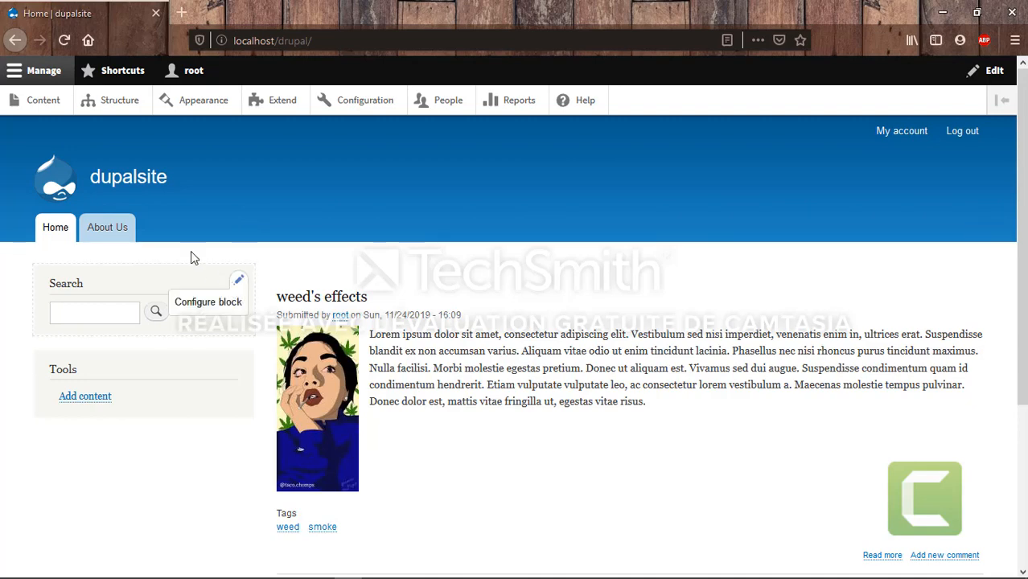
click(159, 170)
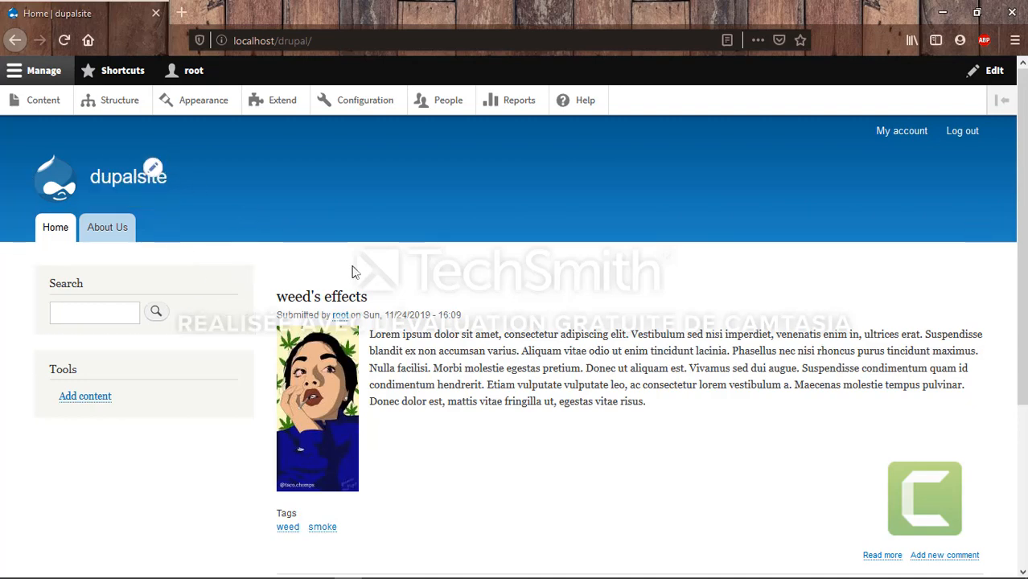
scroll(354, 257, down, 5)
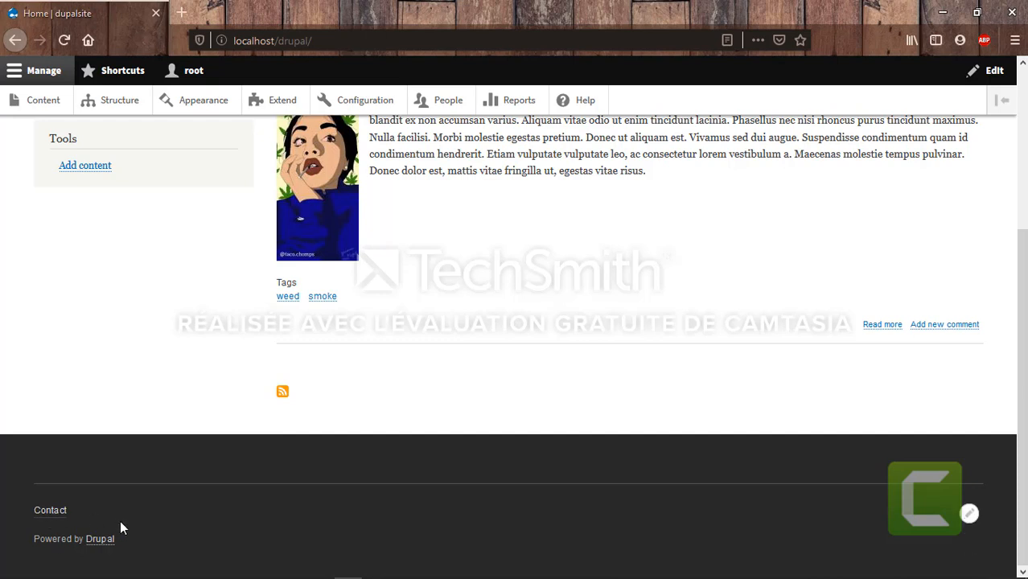
click(970, 513)
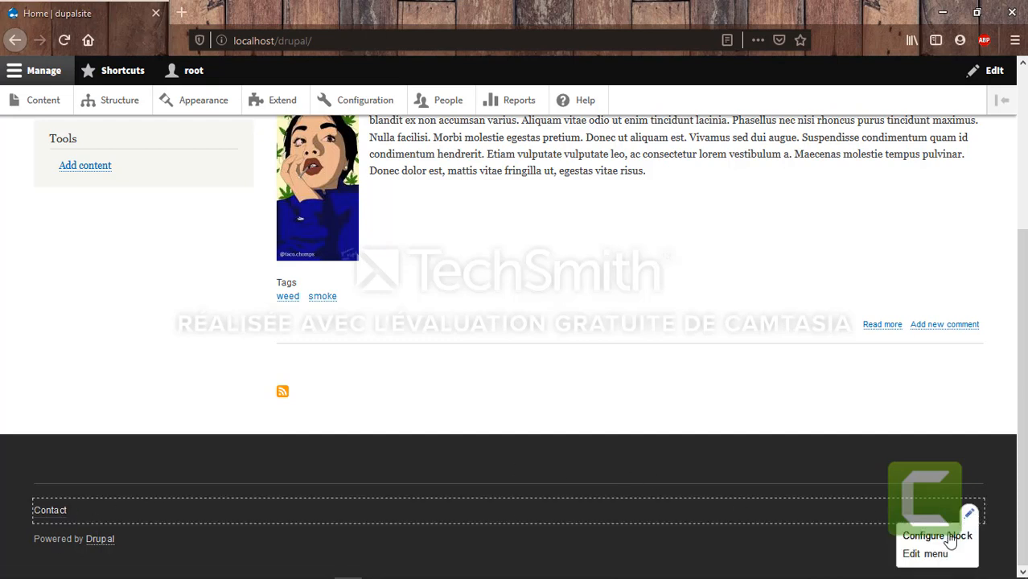
Review the footer block's page and role visibility, keep region Footer fifth, and return to the site
click(941, 536)
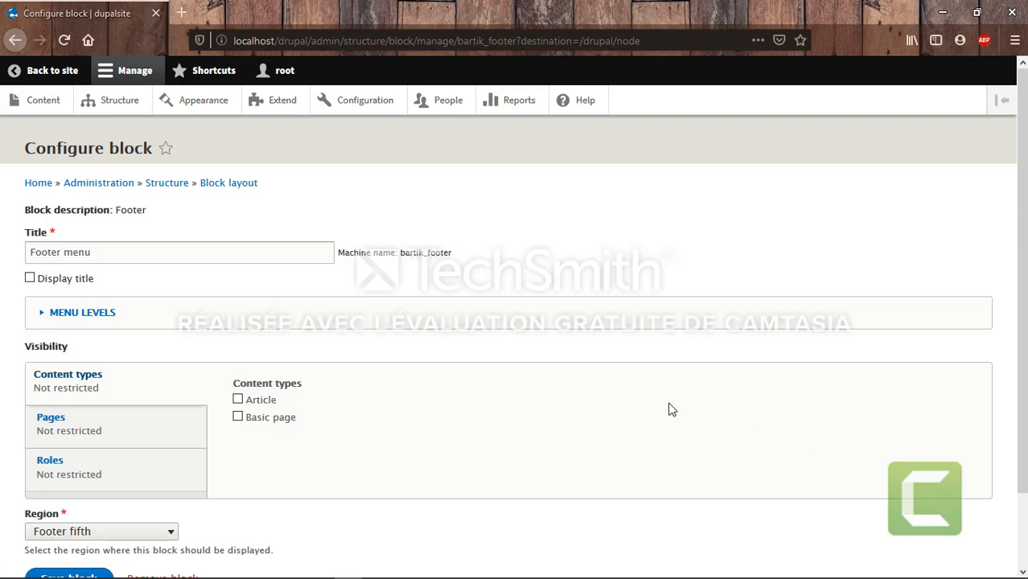
scroll(377, 357, down, 2)
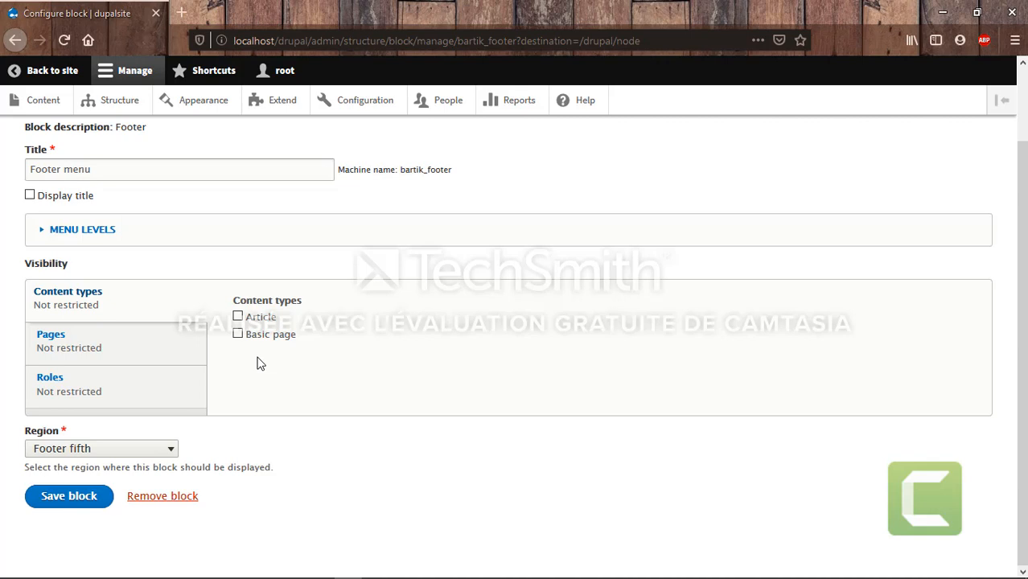
click(111, 349)
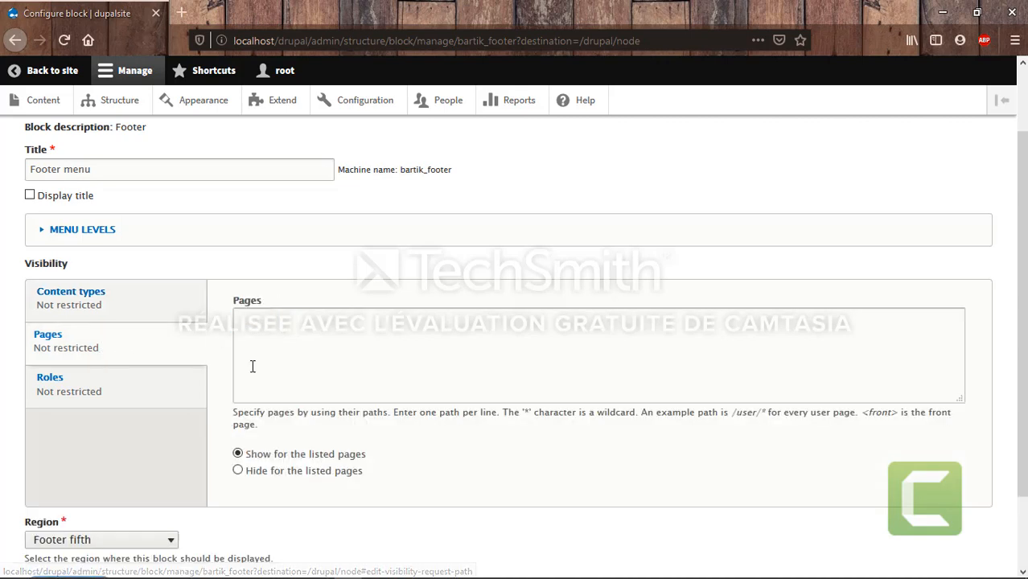
click(94, 402)
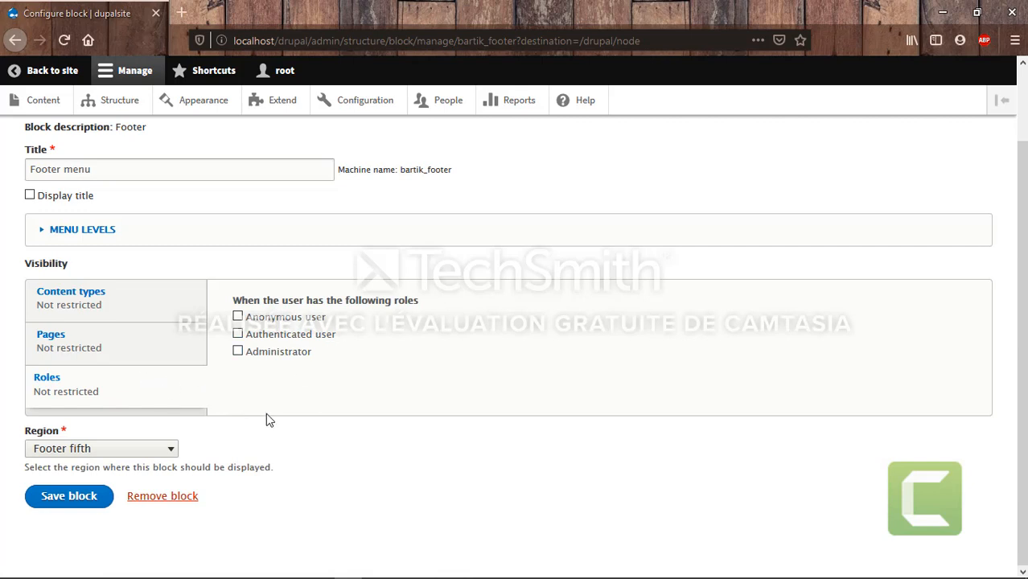
click(122, 456)
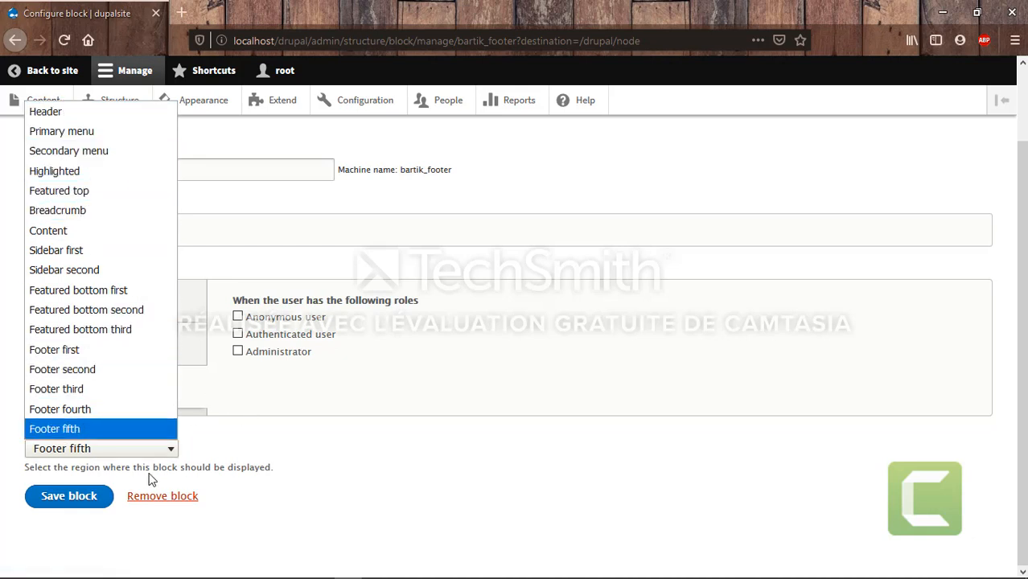
click(313, 468)
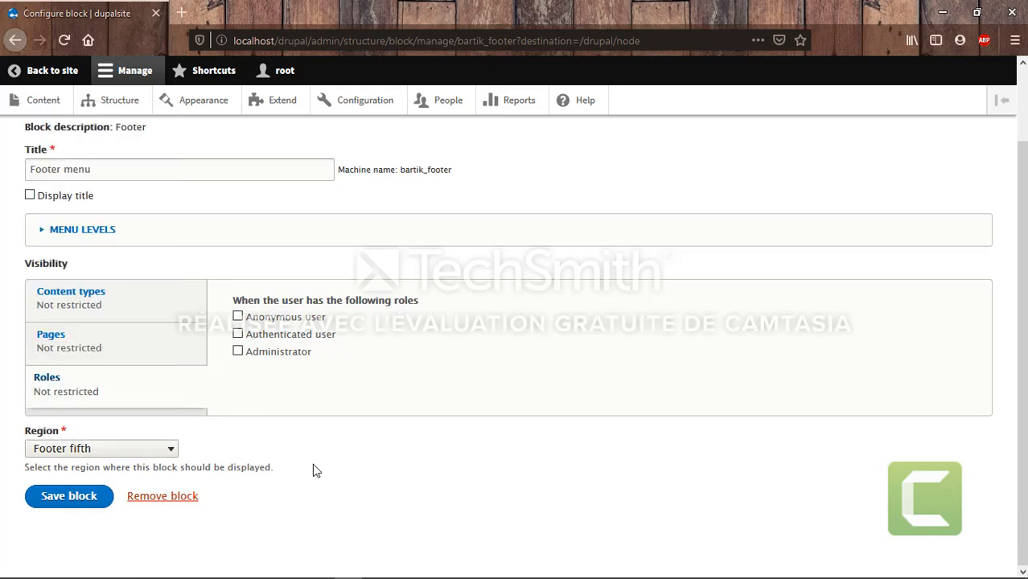
click(35, 78)
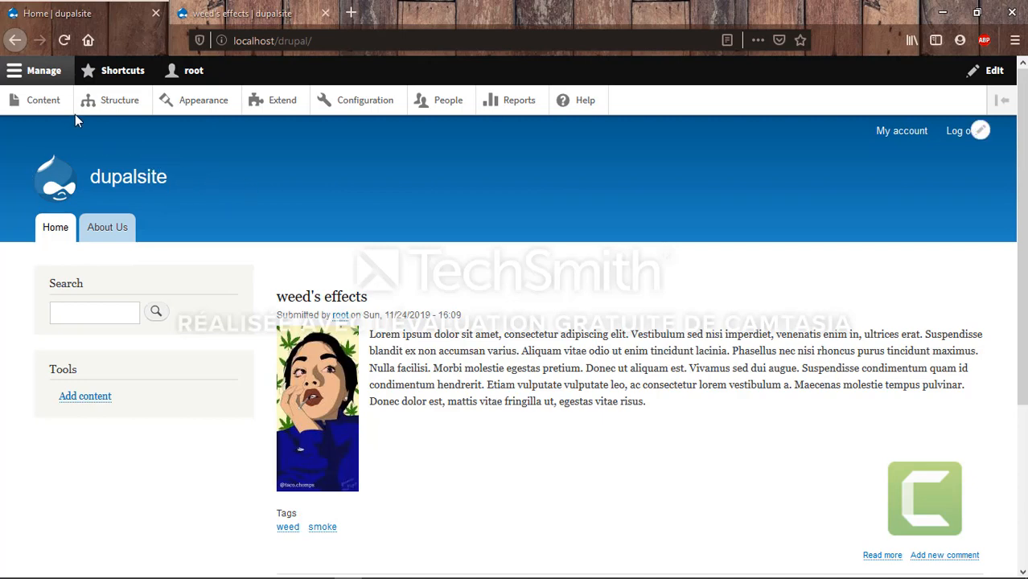
Go to Structure > Menus and bring up the Add menu form
click(97, 114)
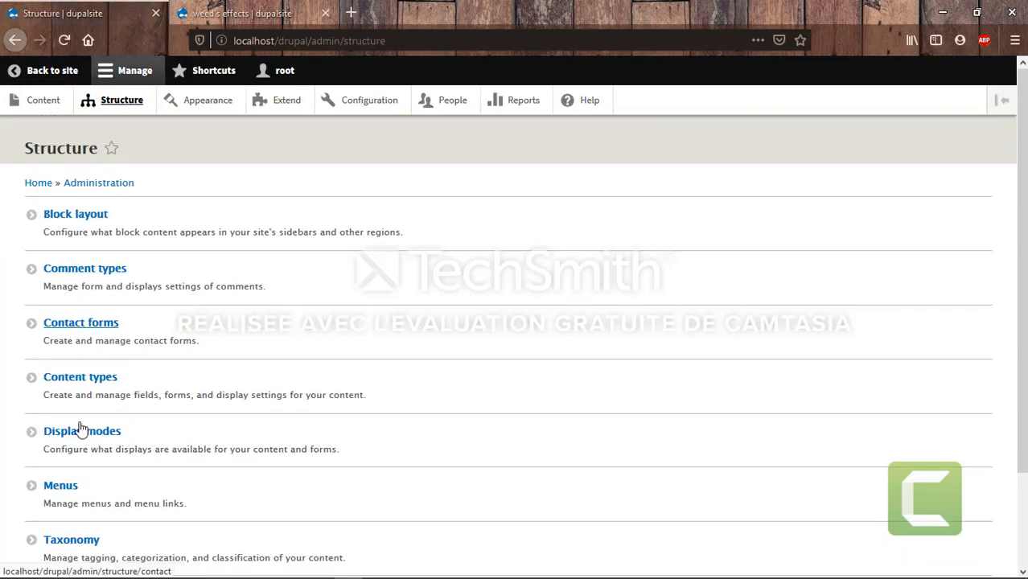
click(68, 485)
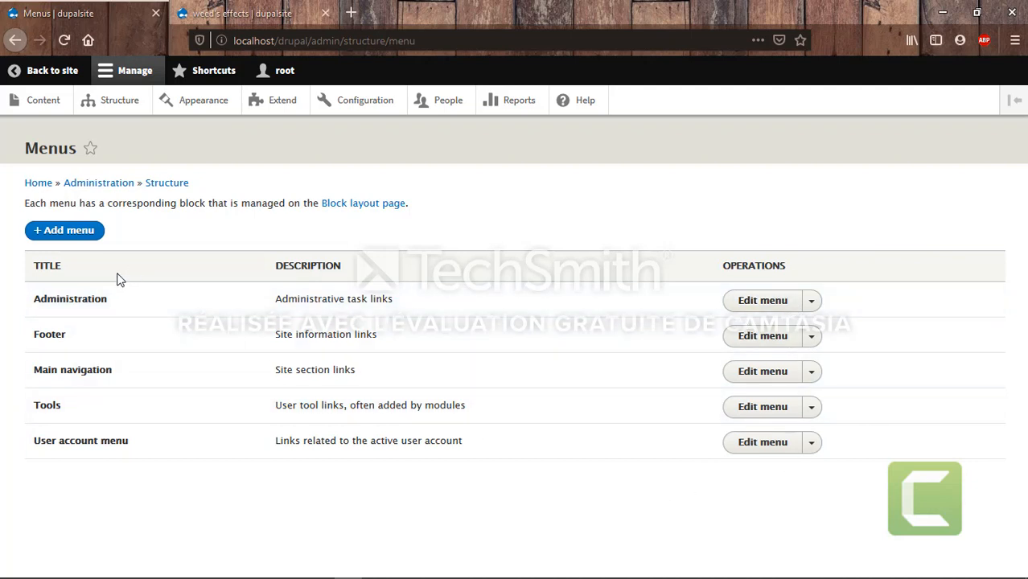
click(65, 235)
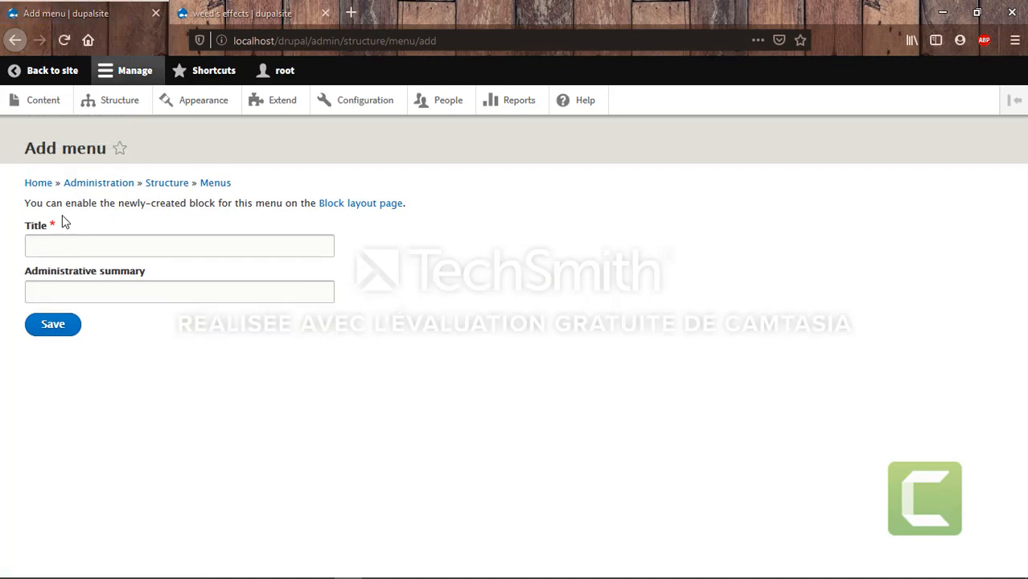
Save a new menu titled 'menu' with administrative summary 'postsmenu'
click(63, 252)
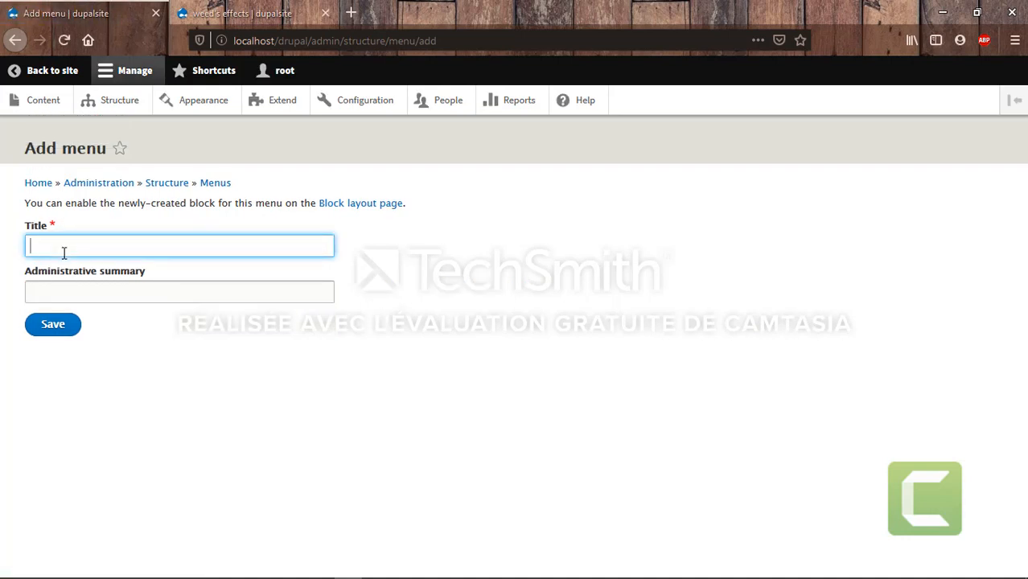
text(menu)
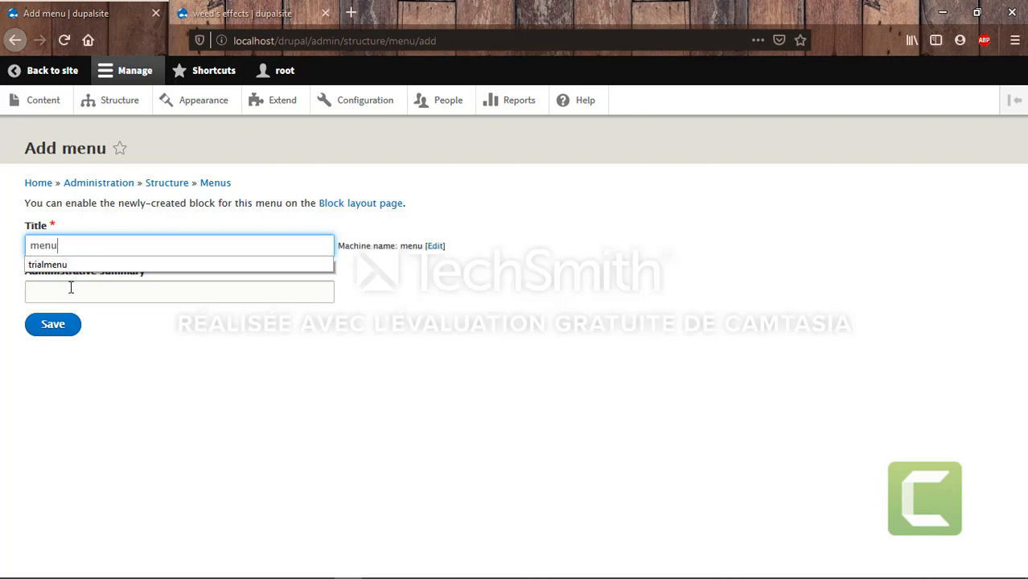
click(71, 290)
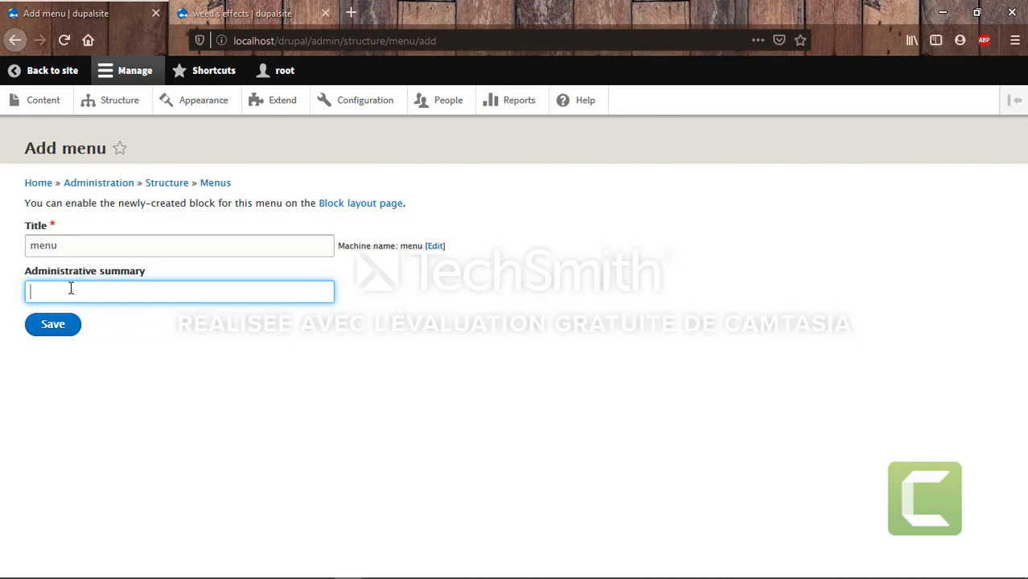
text(postsmenu)
click(65, 330)
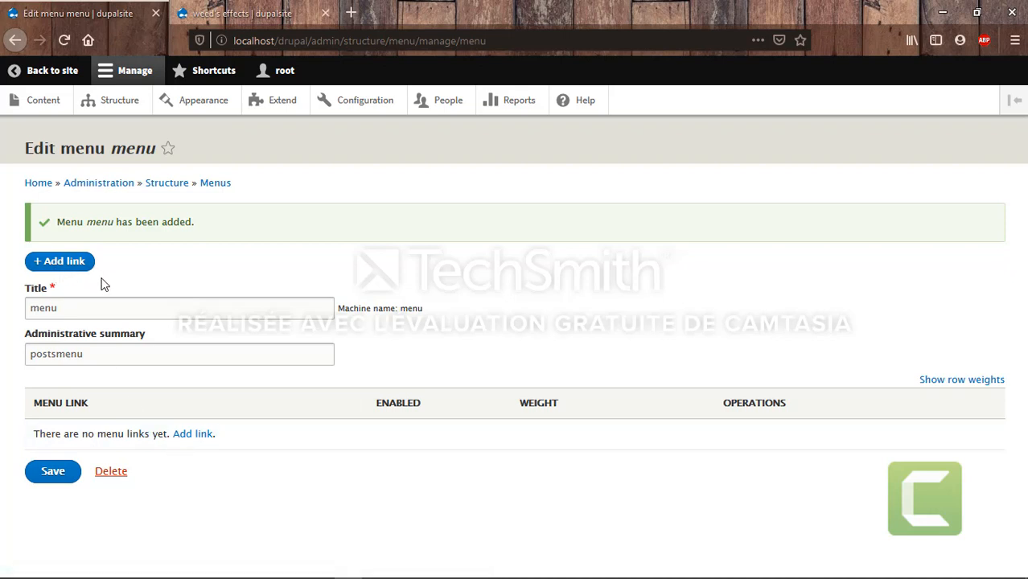
Add a menu link titled 'recently added posts' that points to <front>
click(192, 435)
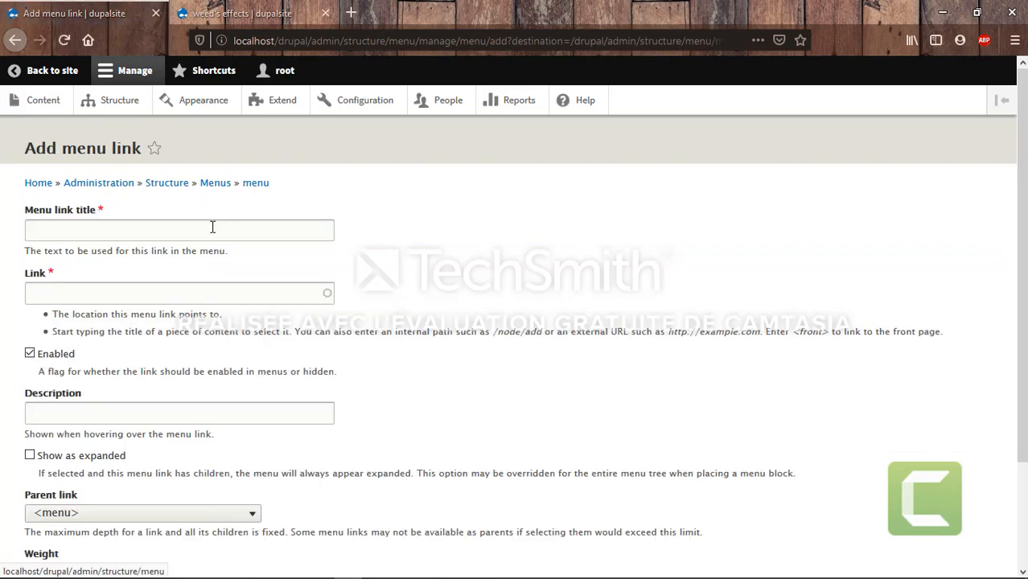
click(179, 231)
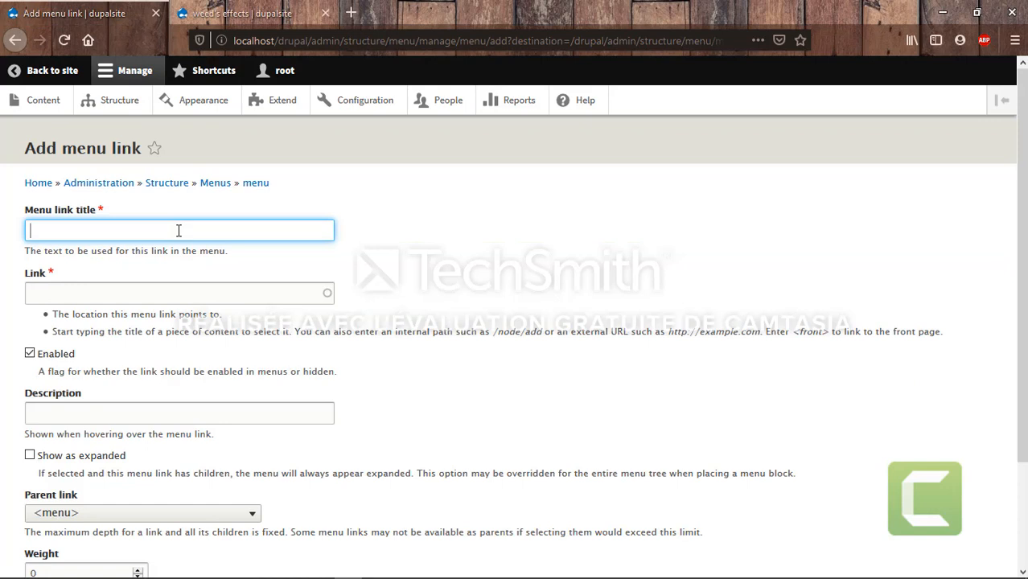
text(new)
key(BackSpace)
key(BackSpace)
key(BackSpace)
key(BackSpace)
text(recently added posts)
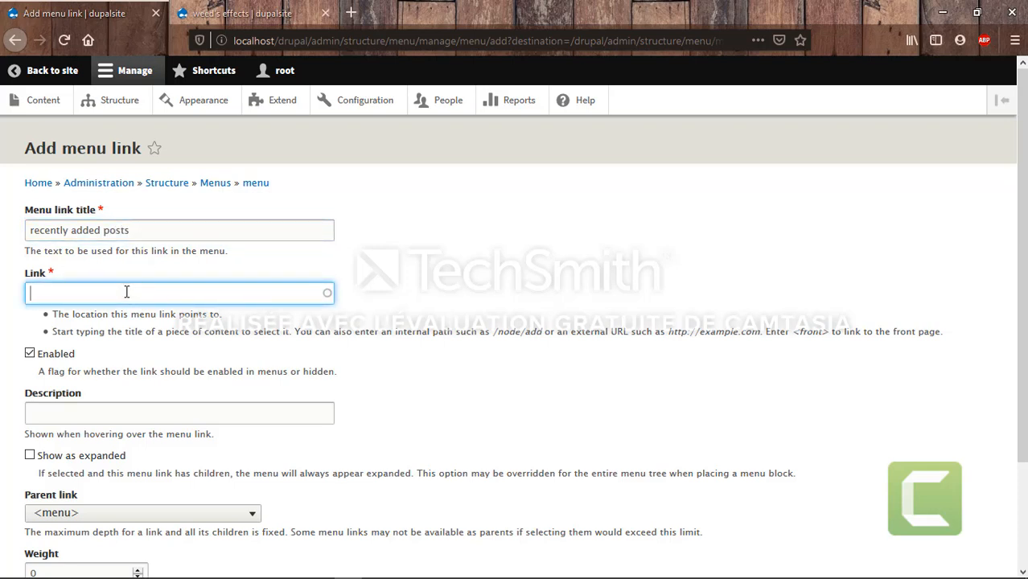
key(BackSpace)
text(w)
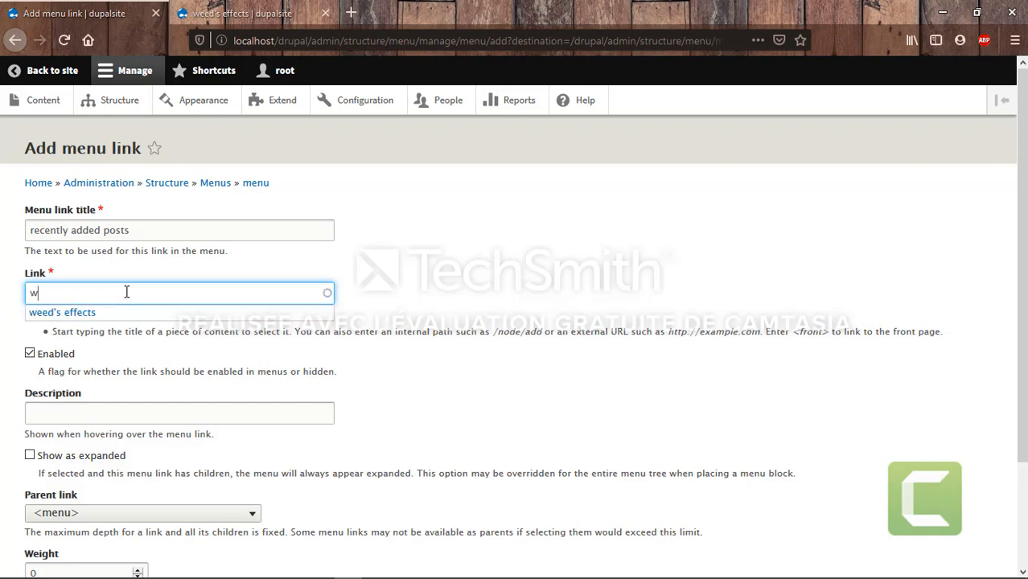
text(<front>)
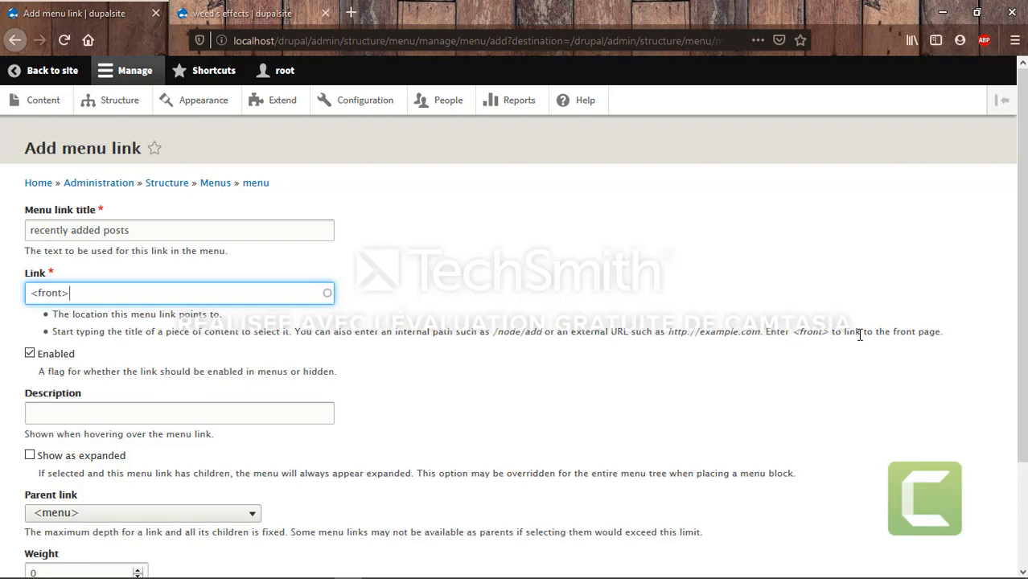
Mark the link as always shown expanded and save it
scroll(266, 420, down, 3)
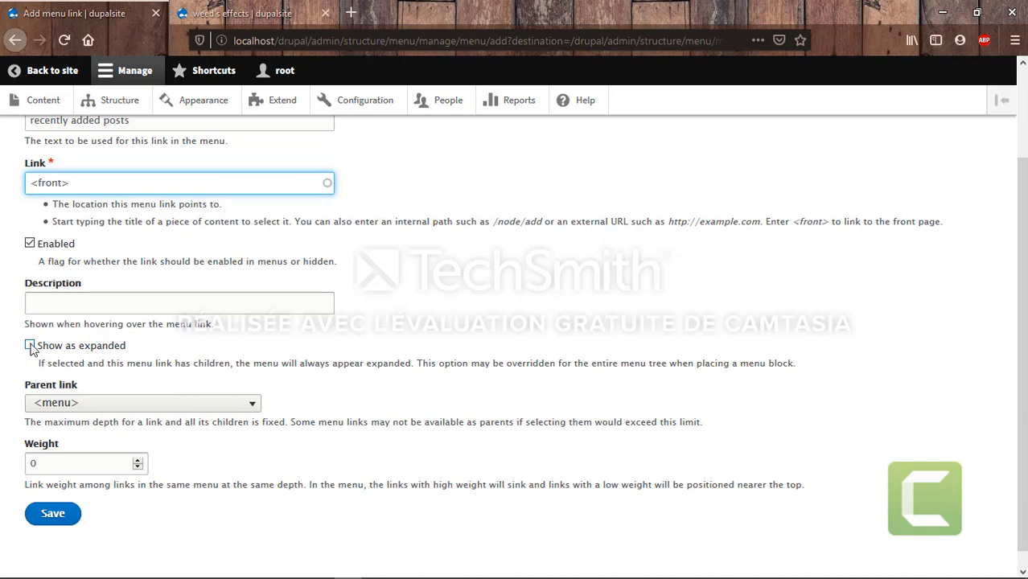
click(30, 346)
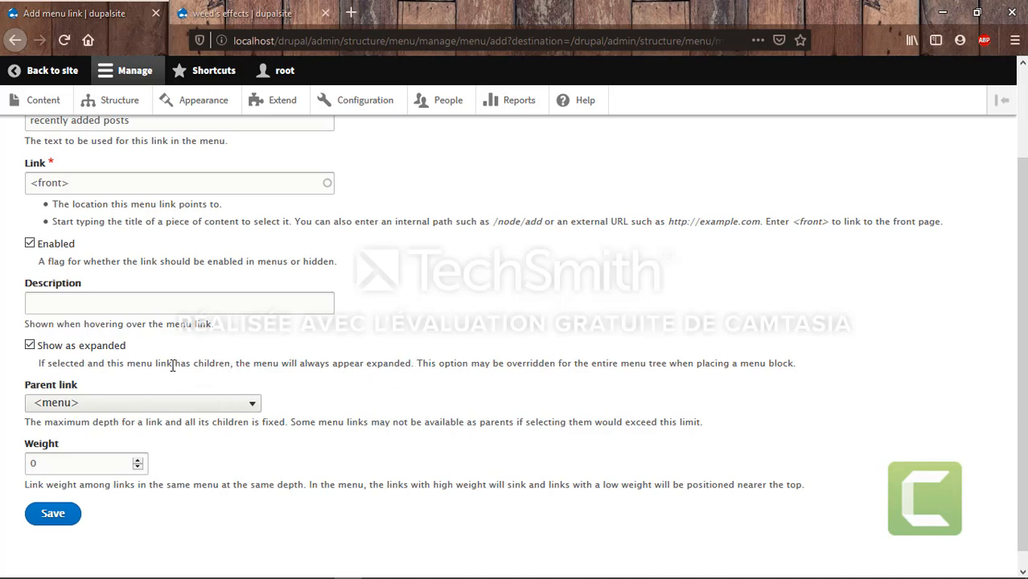
drag(192, 364, 250, 367)
click(203, 390)
click(49, 521)
click(48, 524)
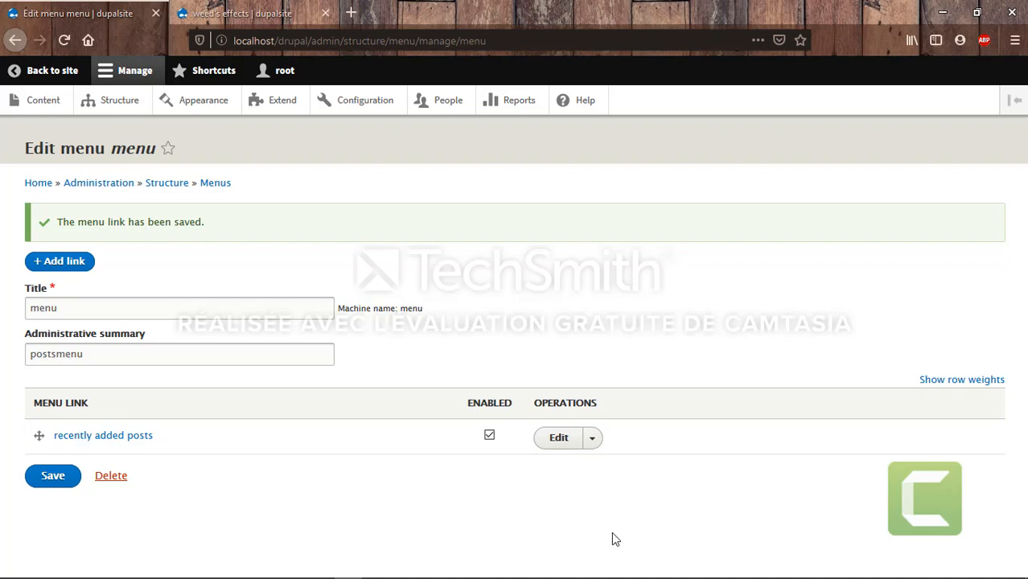
Start another menu link titled 'first one'
mouse_move(615, 578)
click(459, 568)
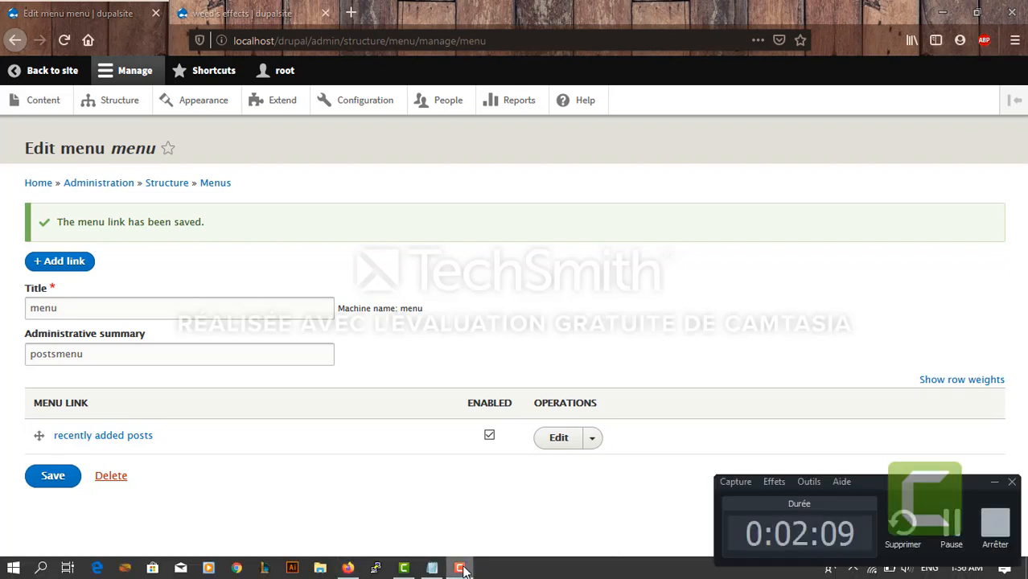
click(951, 518)
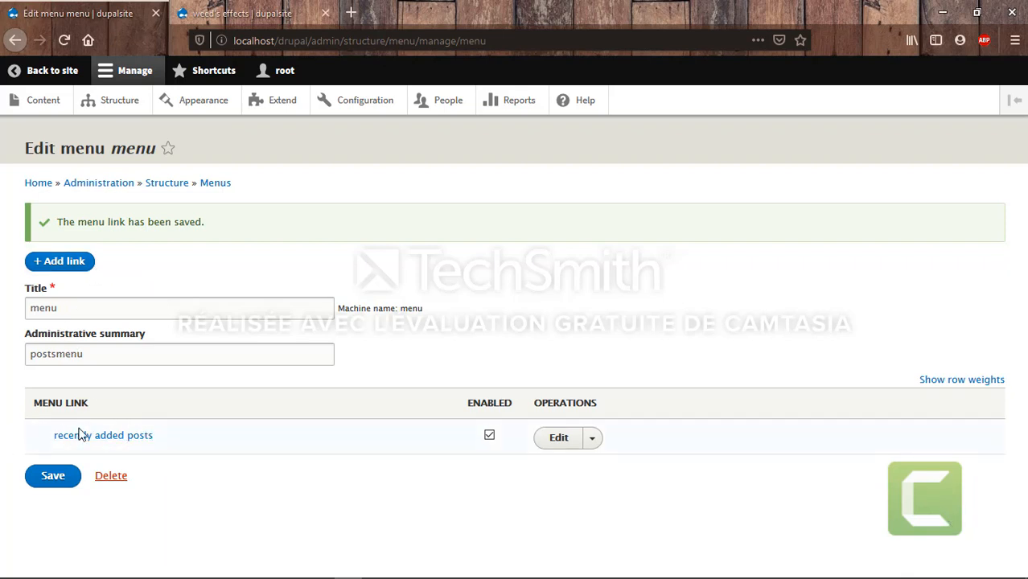
click(64, 263)
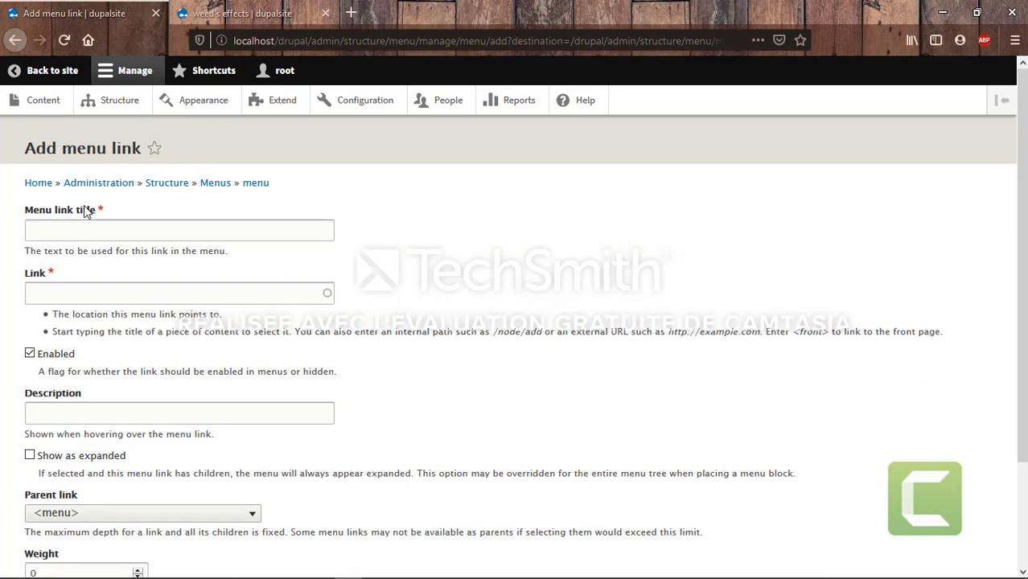
click(83, 230)
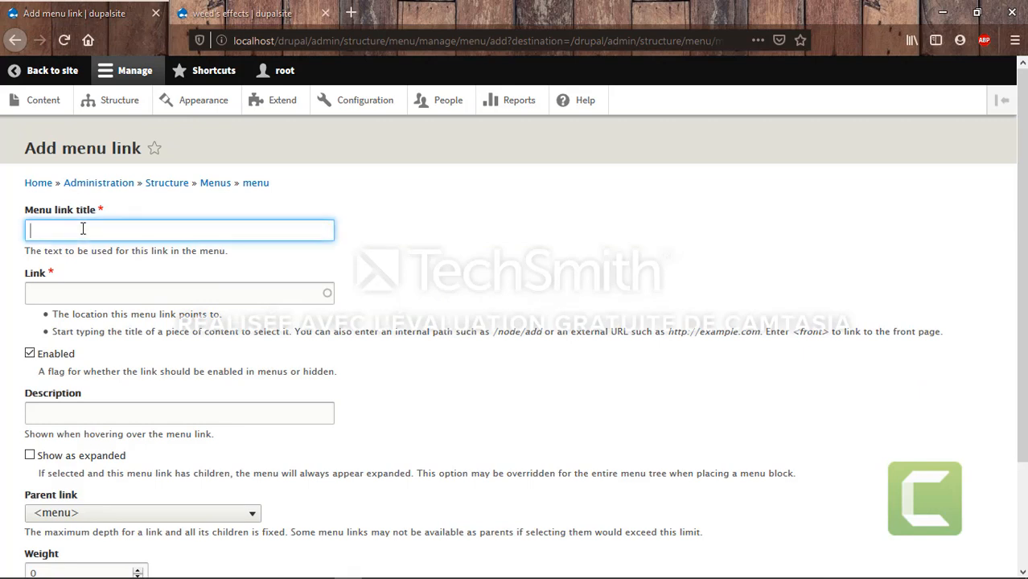
click(83, 229)
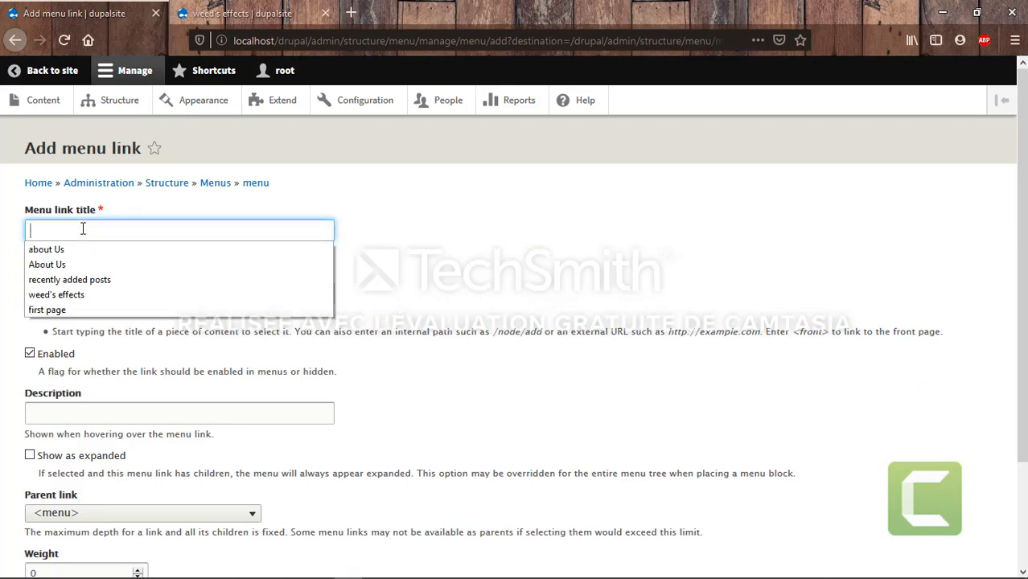
text(firs)
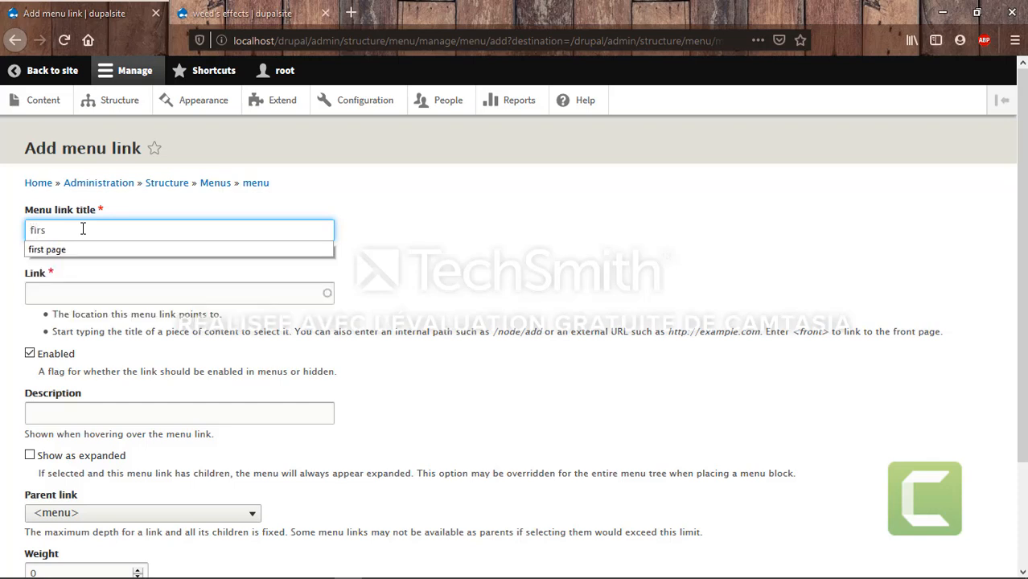
text(t one)
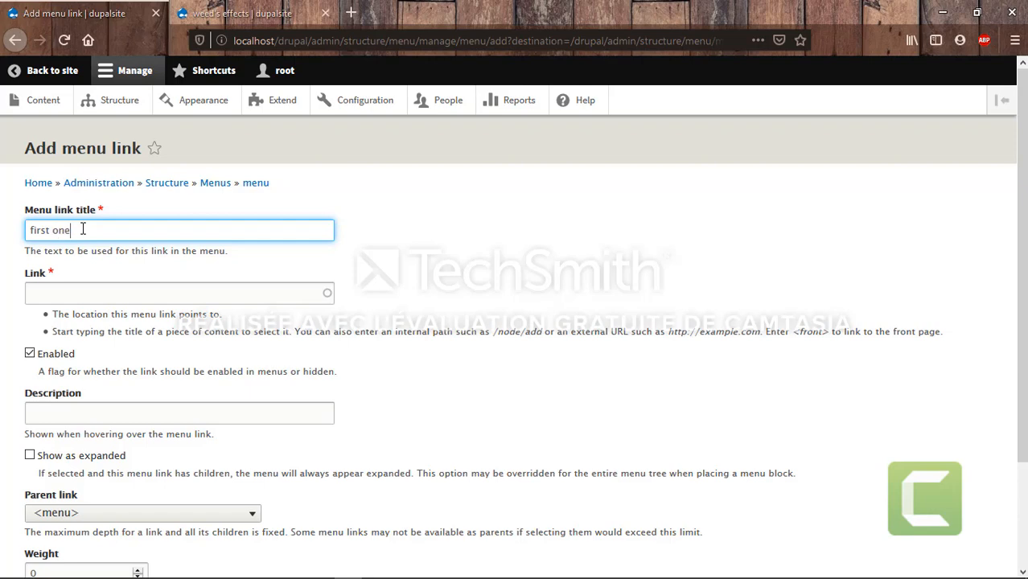
Copy node/5 from the weed's effects post's address into the Link field
click(85, 294)
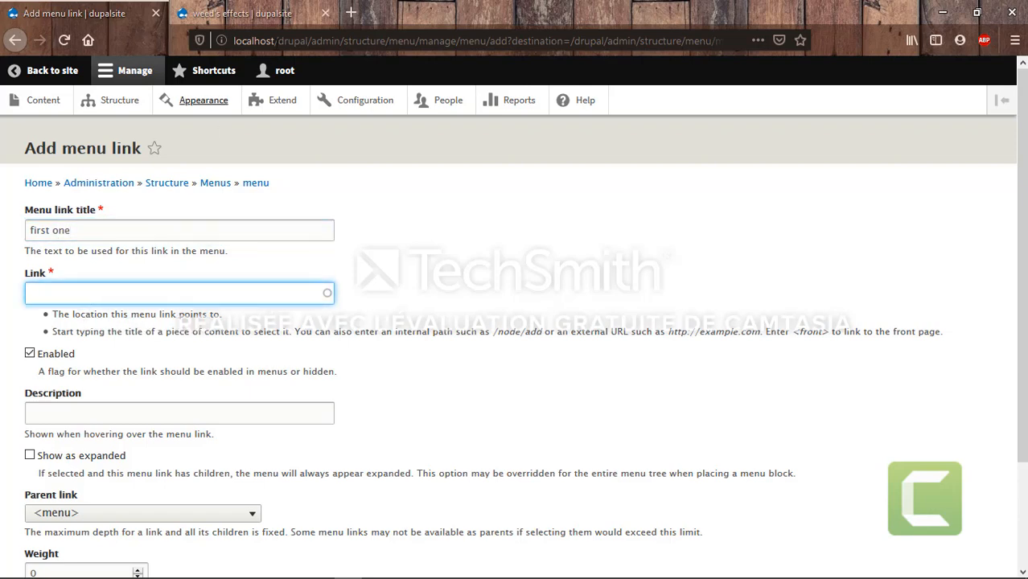
click(263, 6)
drag(311, 40, 344, 41)
key(ctrl+c)
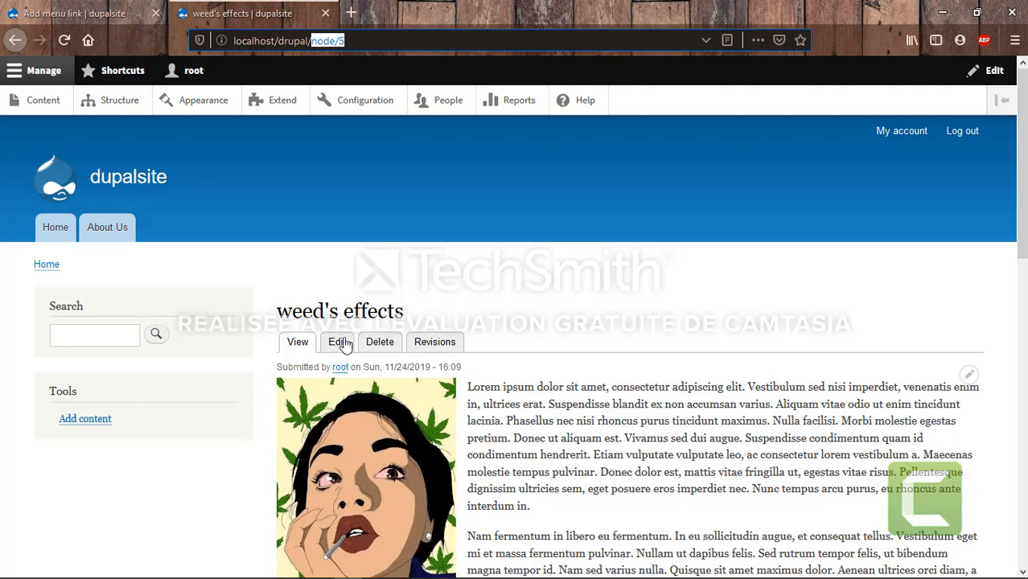
key(ctrl+Tab)
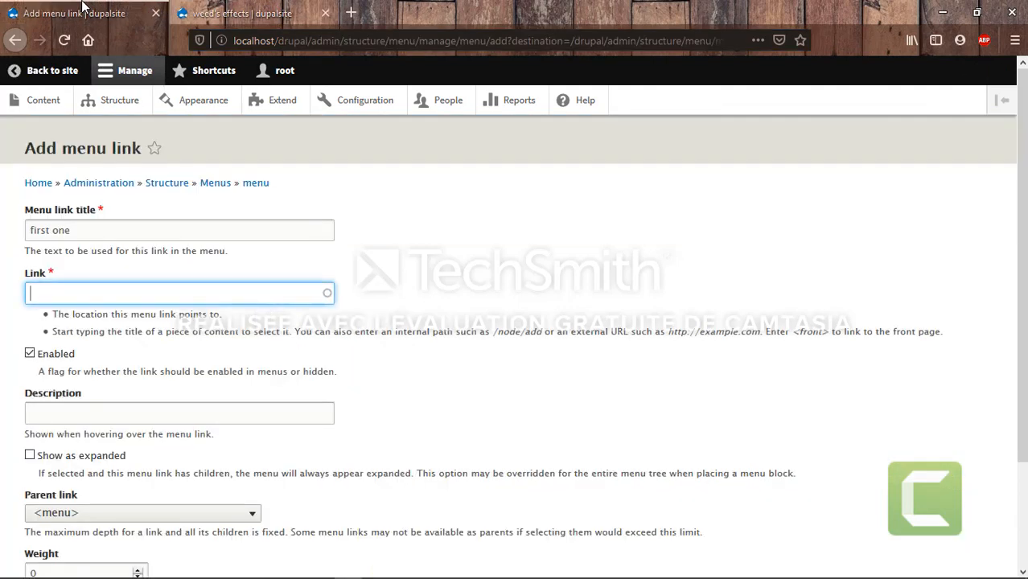
key(ctrl+v)
Nest the link under 'recently added posts' and try saving it
scroll(172, 413, down, 2)
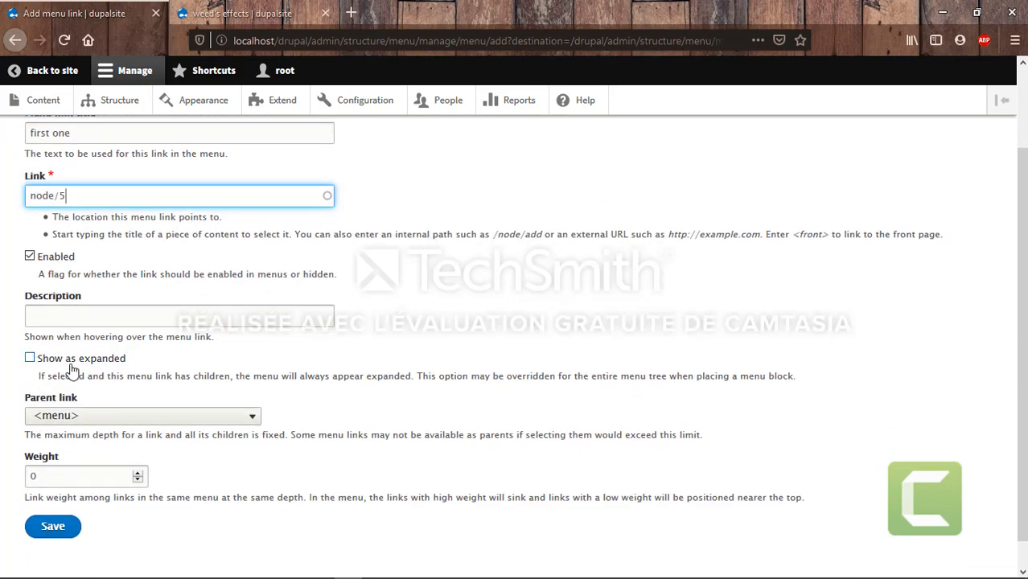
click(137, 418)
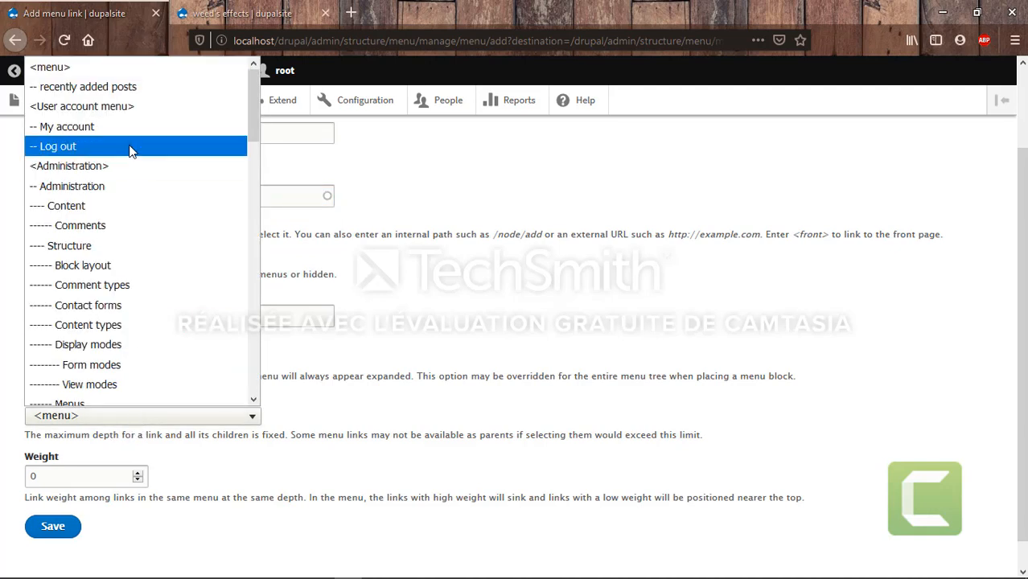
click(109, 87)
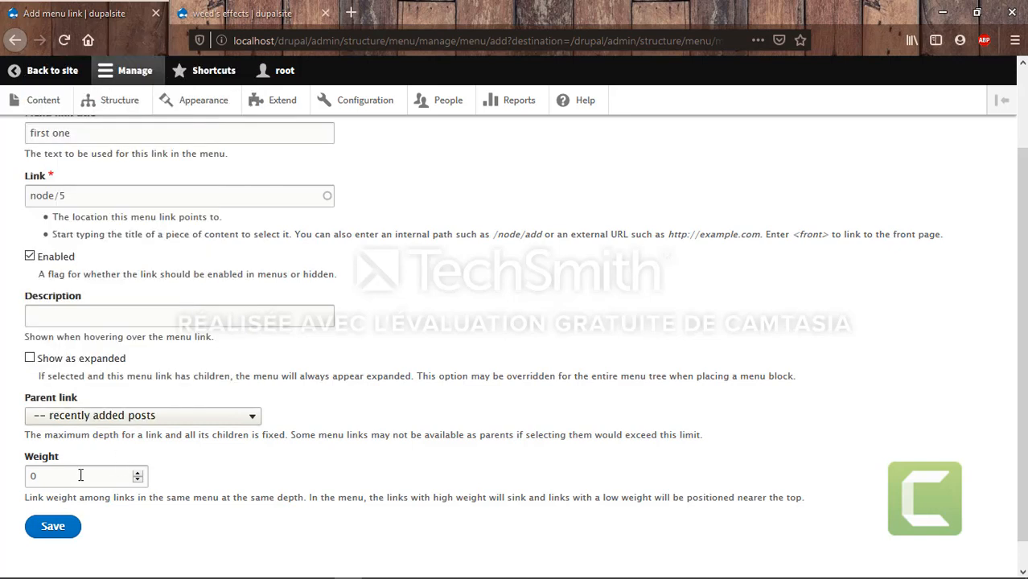
click(55, 528)
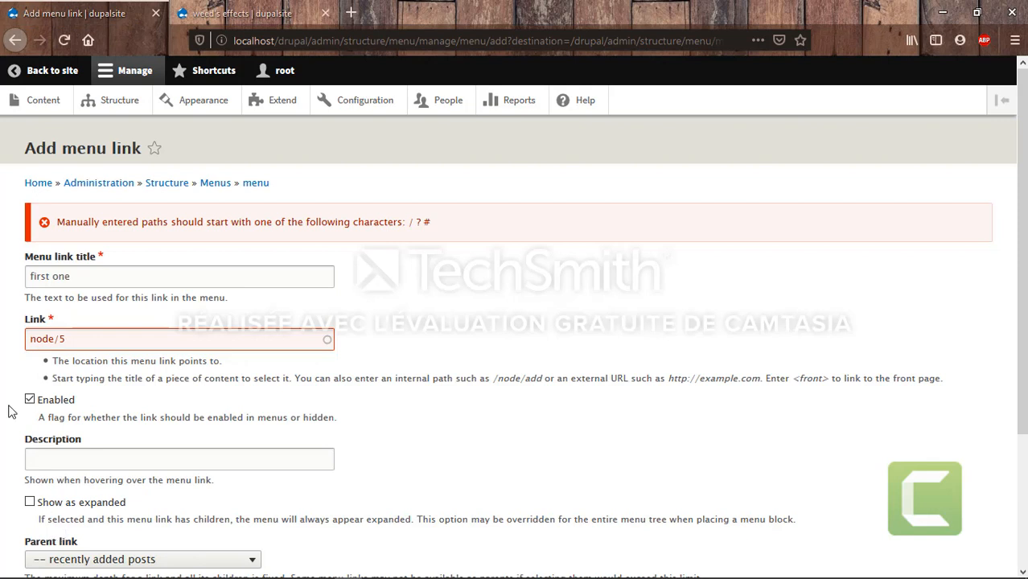
Change the link path to './node/5' and try saving again
click(28, 339)
text(/)
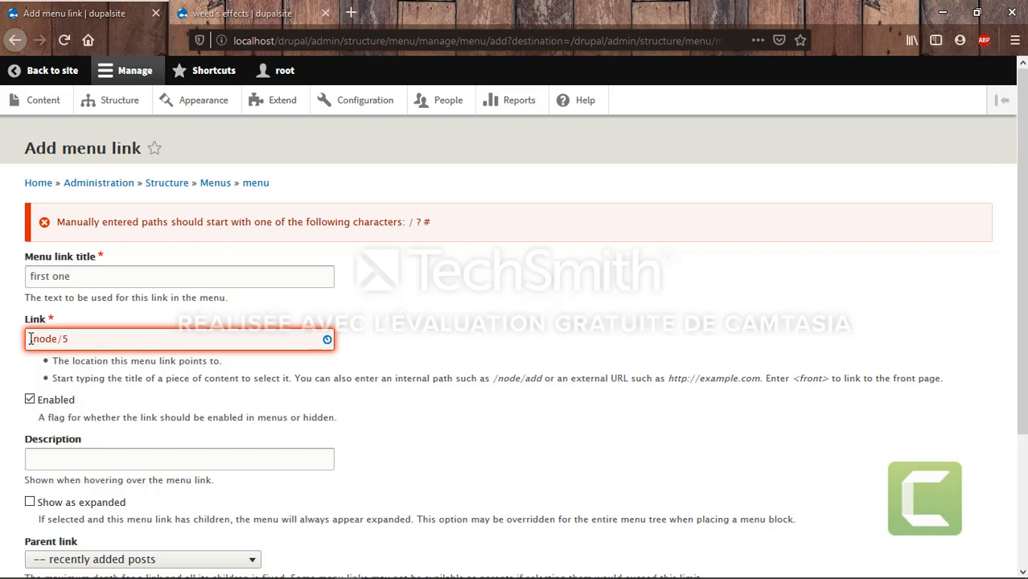
key(BackSpace)
text(./)
scroll(304, 450, down, 3)
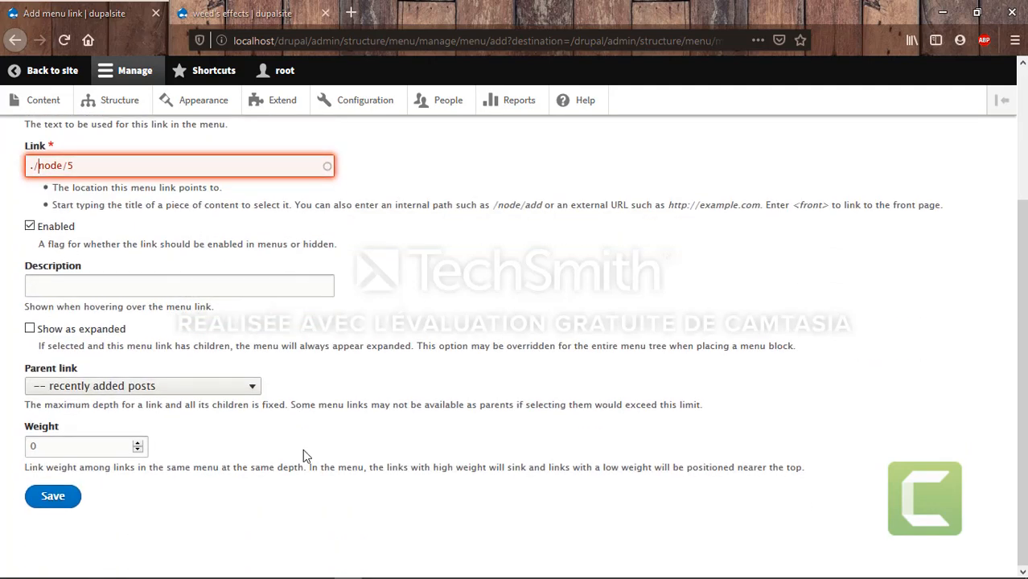
click(57, 497)
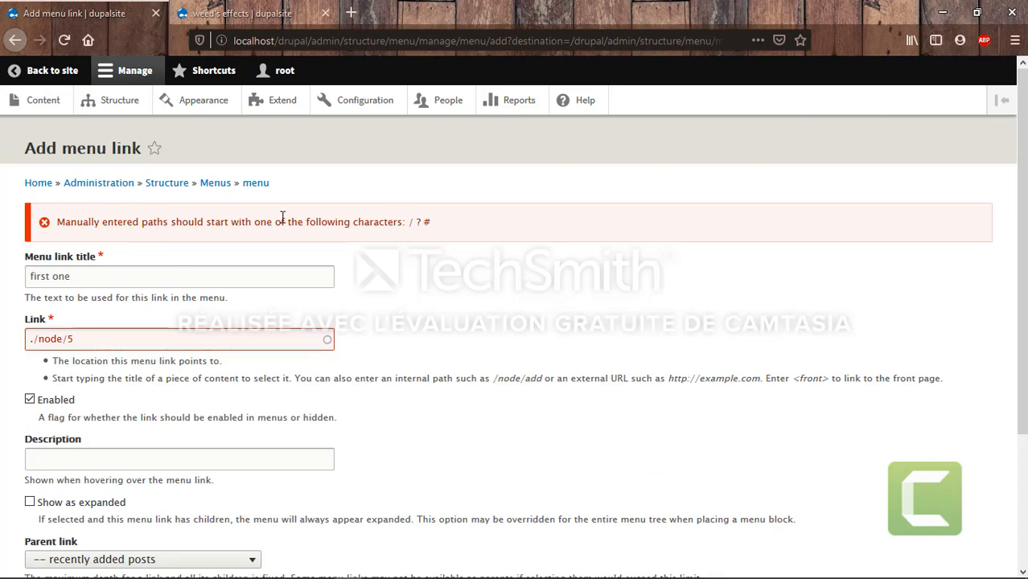
Remove the leading dot so the path reads /node/5, then save the link
click(33, 339)
key(BackSpace)
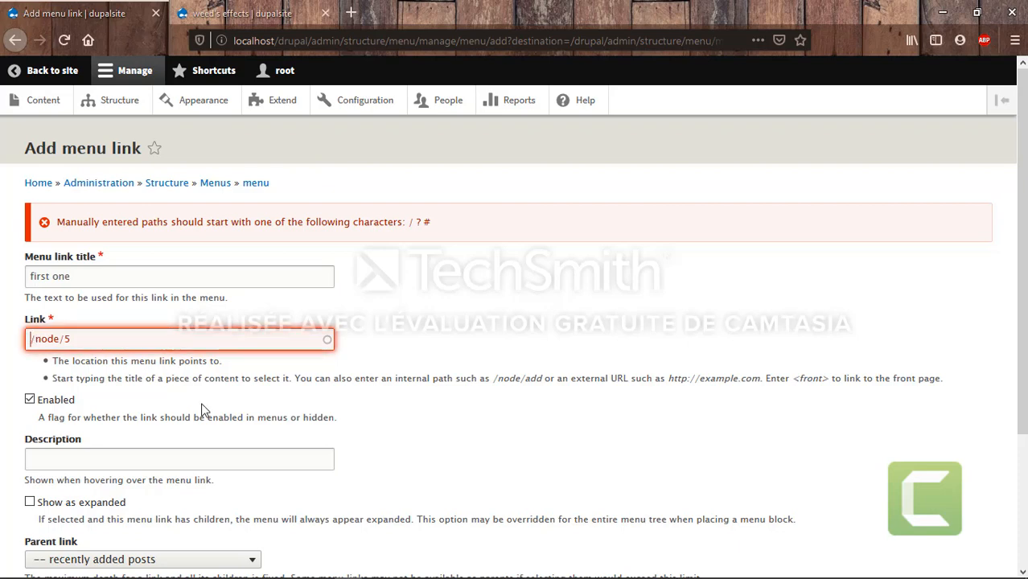
scroll(203, 405, down, 3)
click(52, 502)
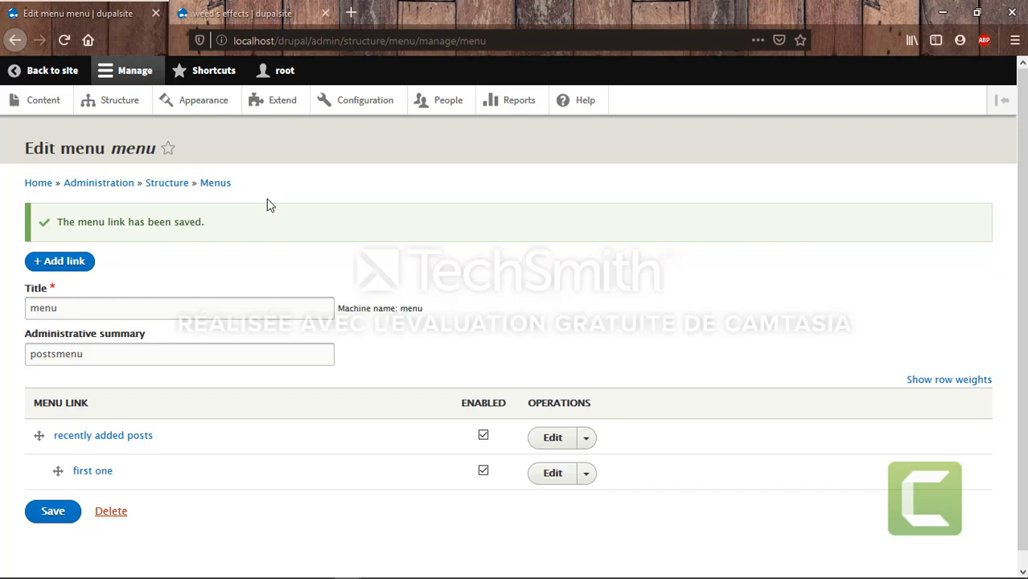
Go to Structure > Block layout and scroll through the theme's regions
click(100, 109)
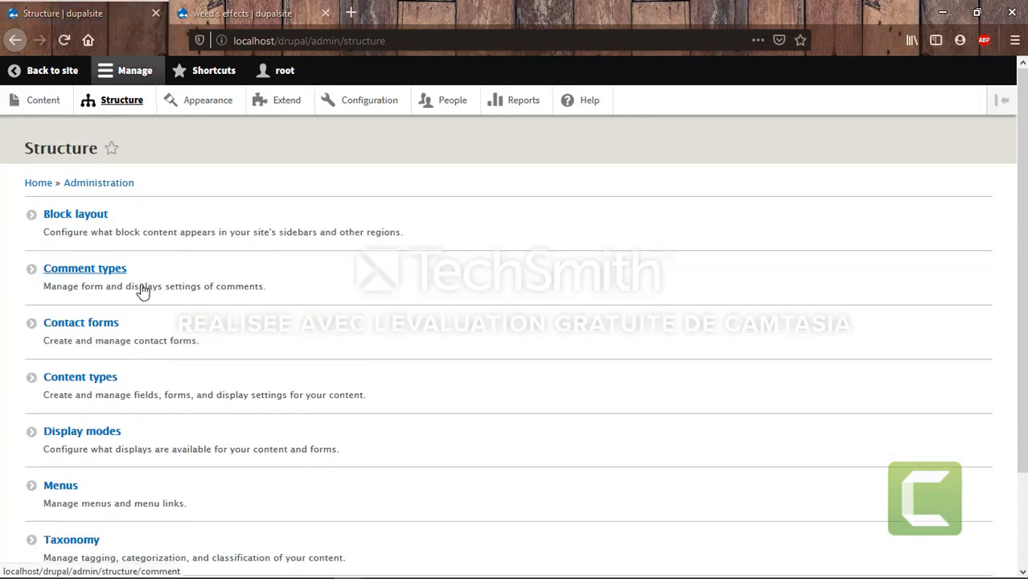
click(90, 220)
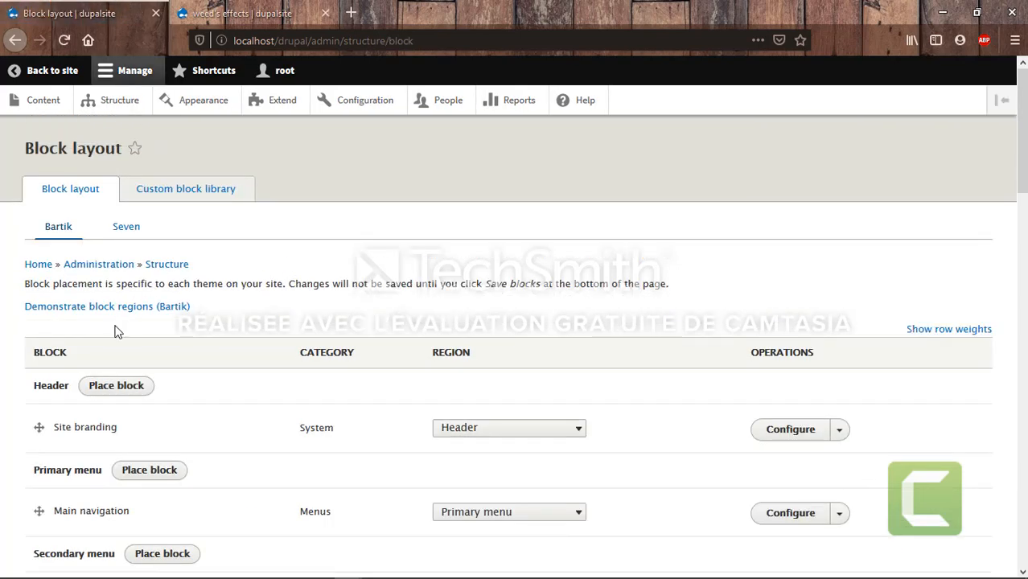
scroll(260, 460, down, 3)
scroll(259, 460, down, 6)
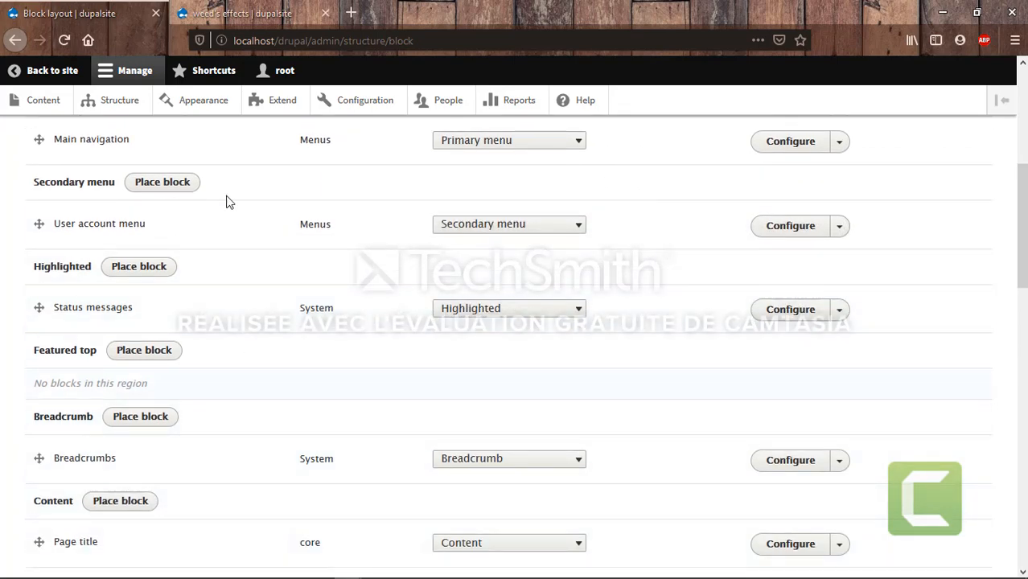
scroll(345, 351, down, 1)
scroll(342, 351, down, 2)
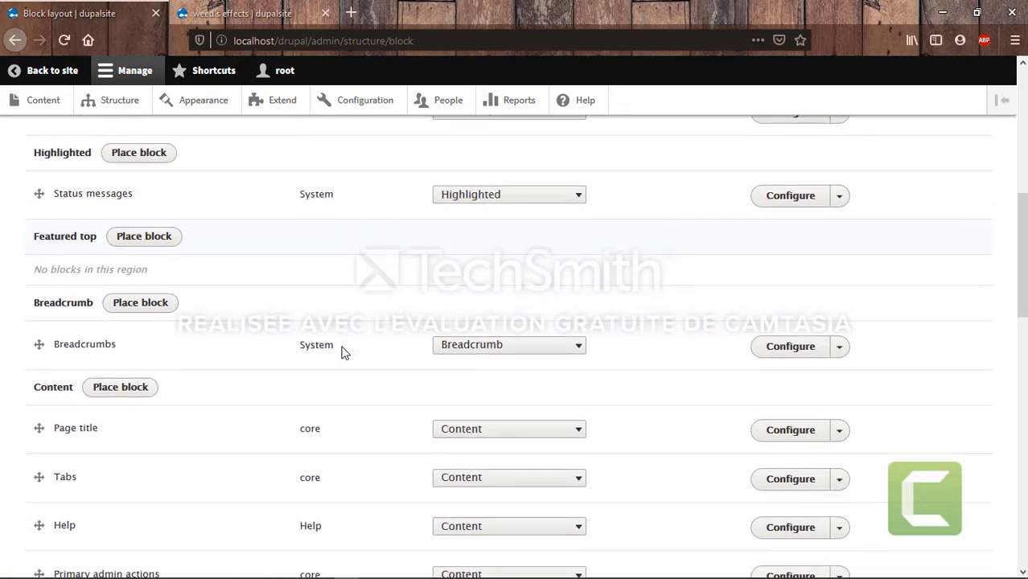
scroll(340, 351, up, 11)
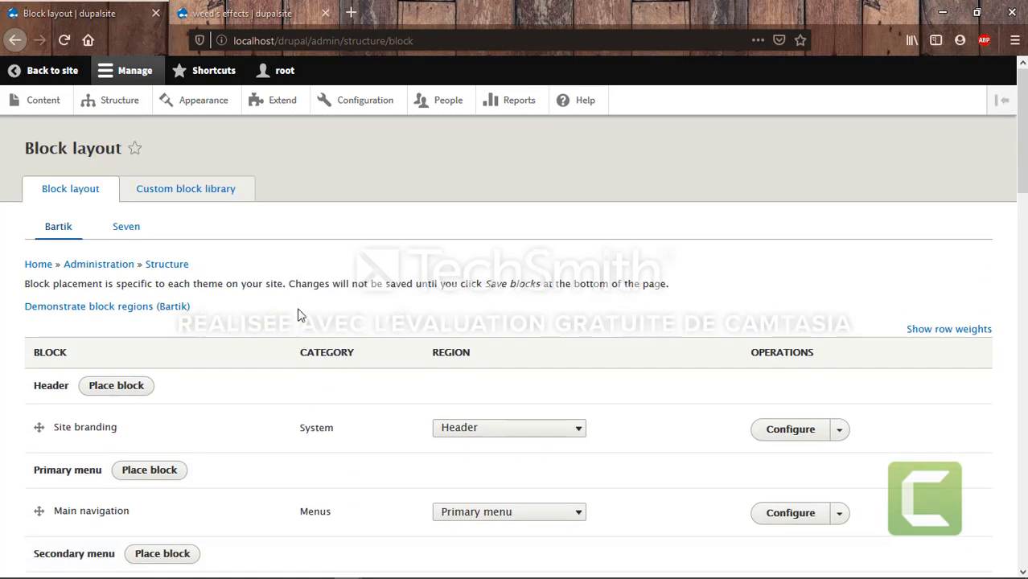
click(162, 317)
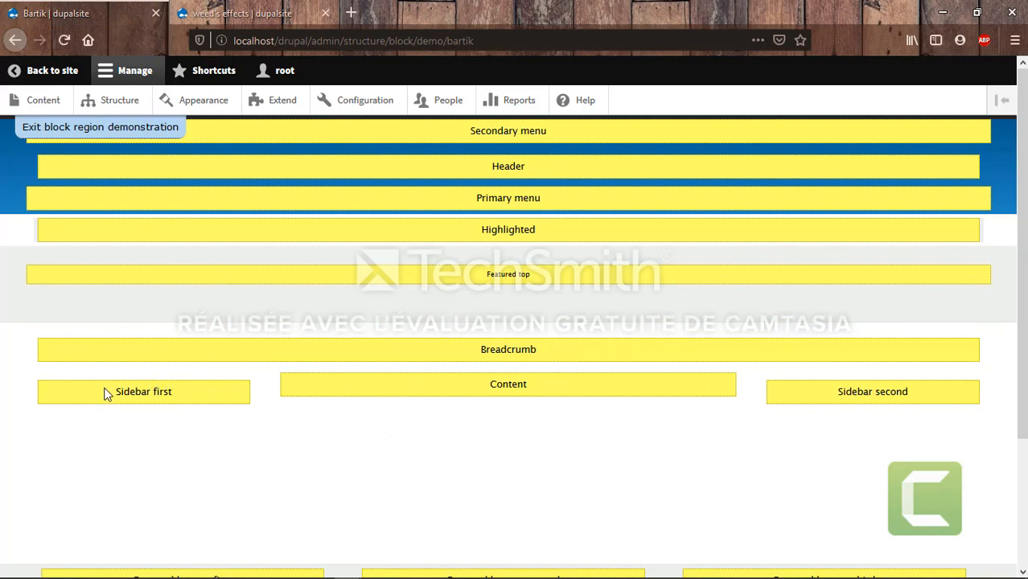
scroll(238, 466, down, 3)
scroll(237, 466, up, 3)
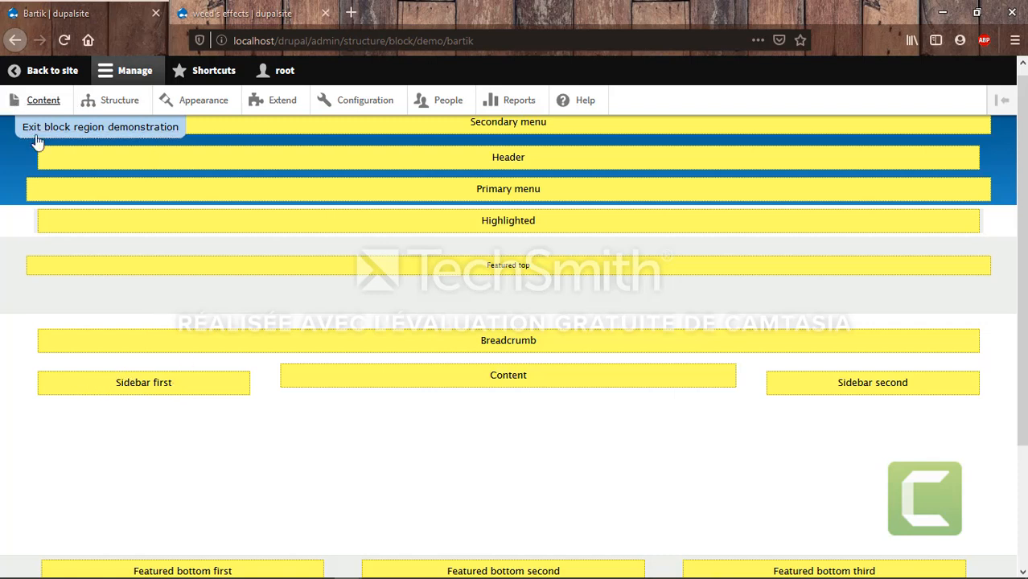
click(123, 132)
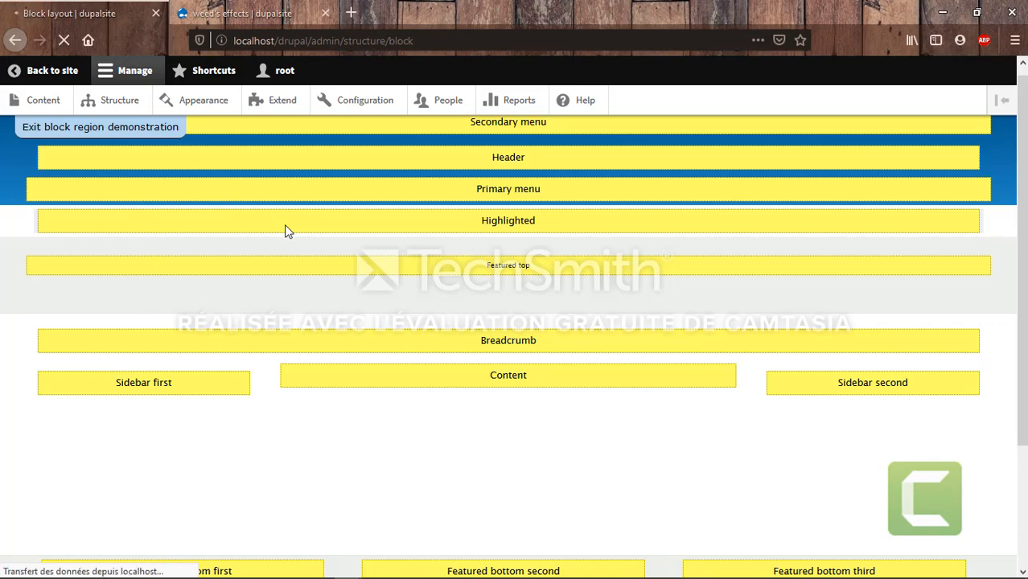
scroll(207, 424, down, 5)
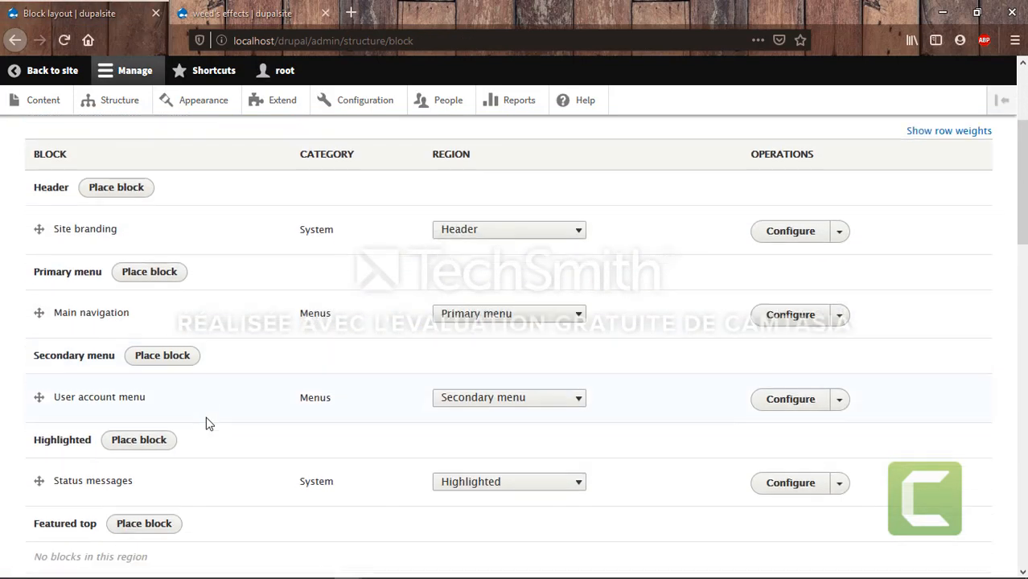
scroll(206, 424, down, 6)
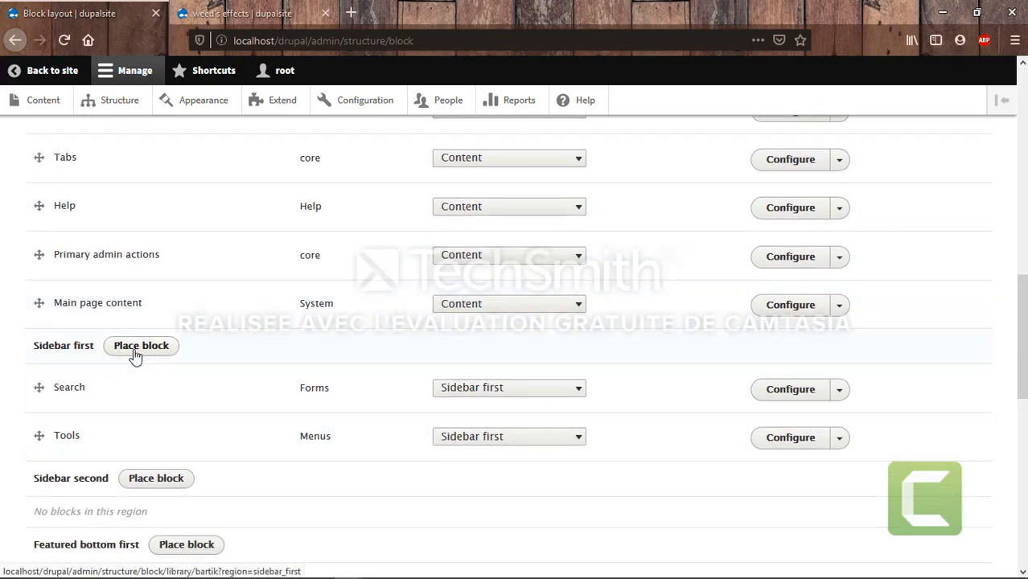
Place the 'menu' block in Sidebar first at initial level 1 with all items expanded
click(135, 354)
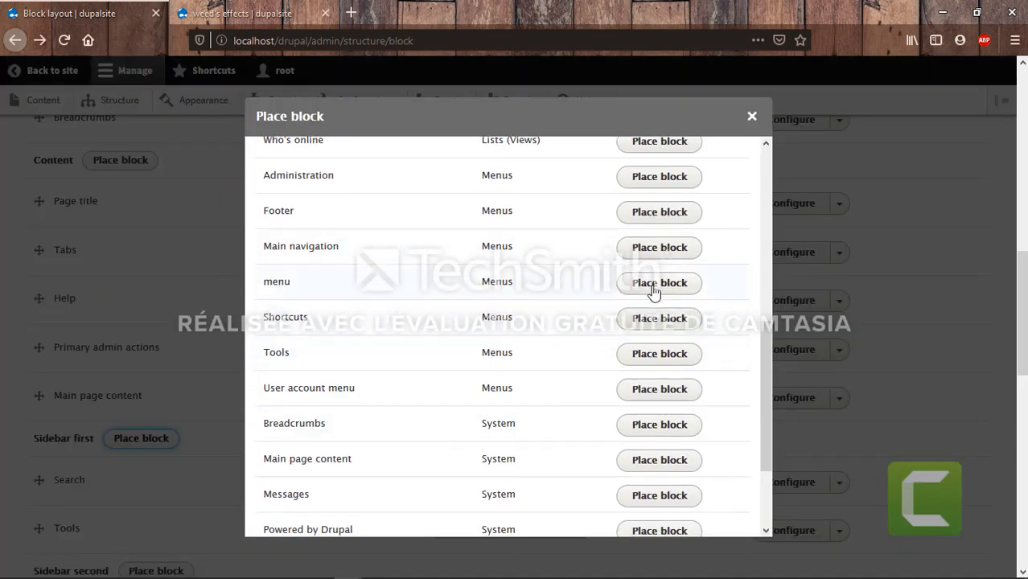
click(657, 288)
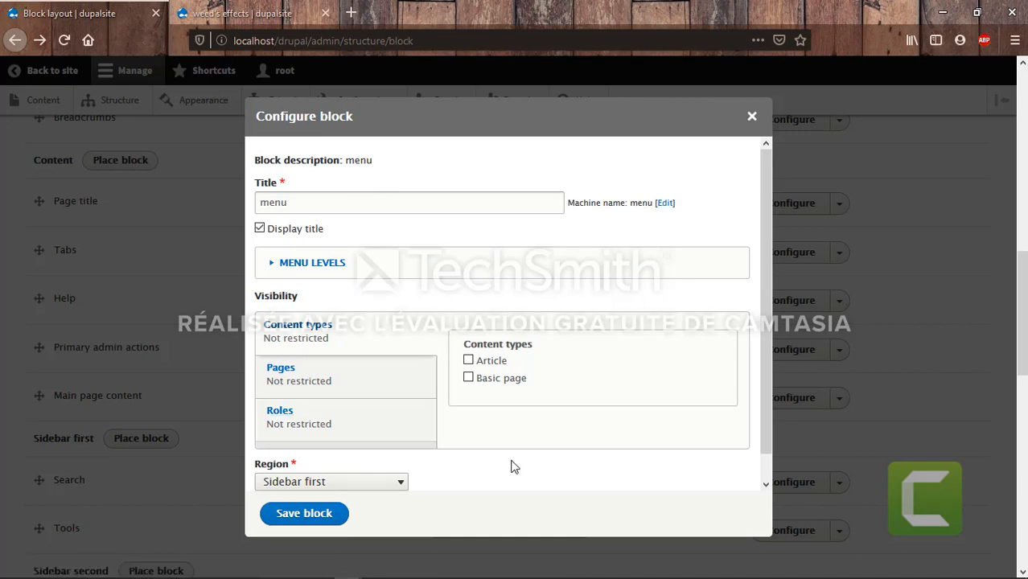
click(321, 274)
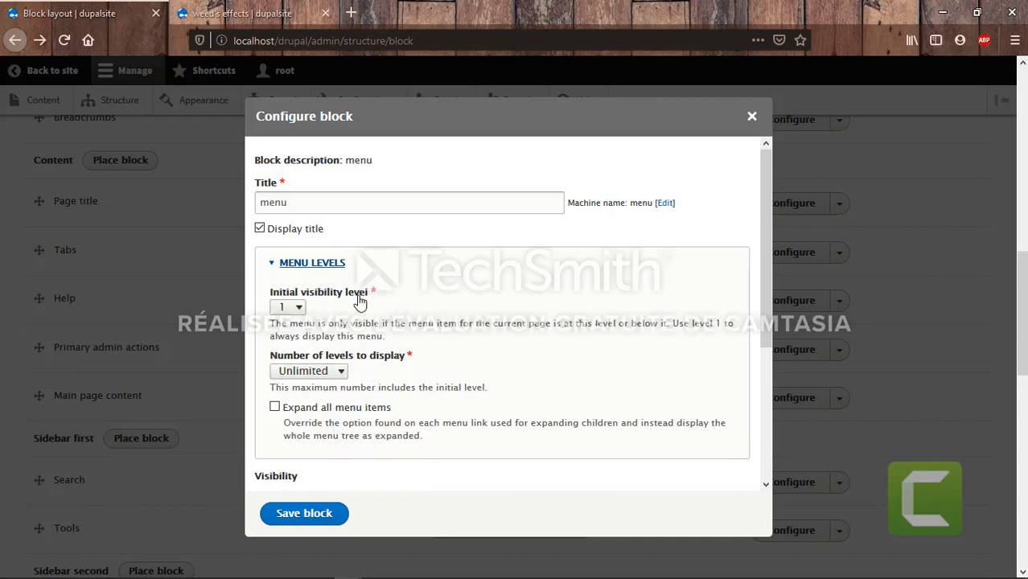
click(297, 311)
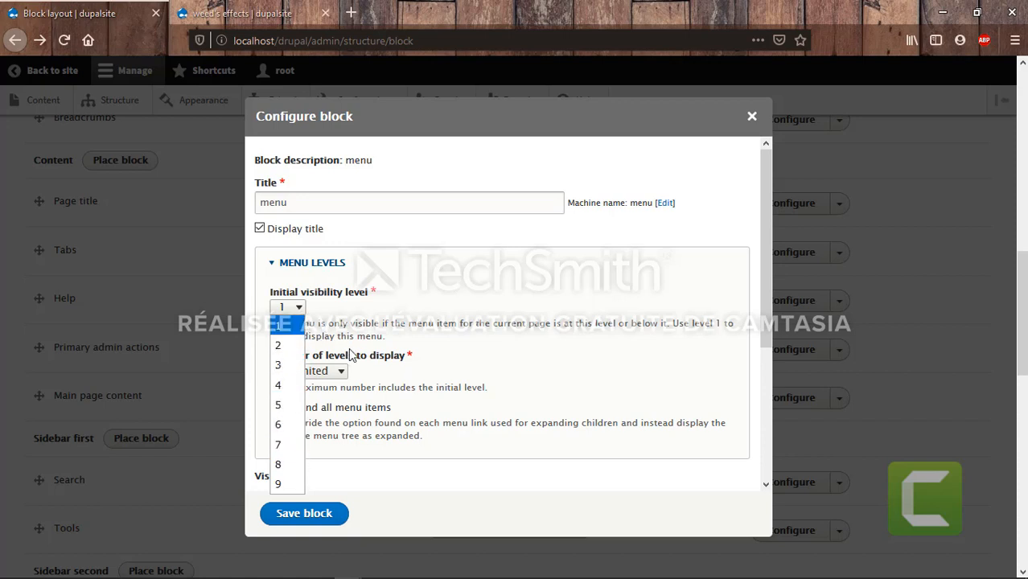
click(280, 333)
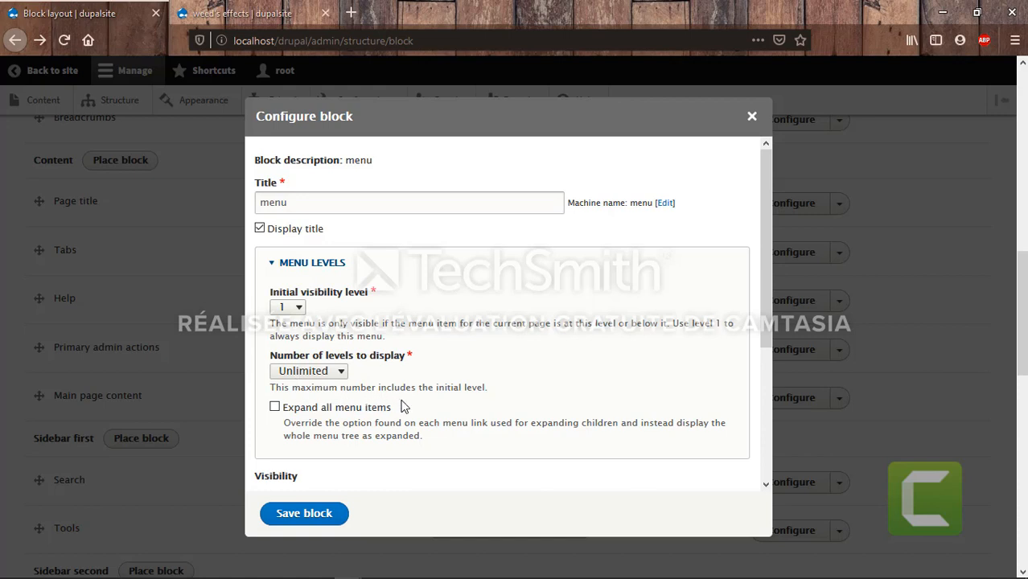
click(274, 408)
click(297, 521)
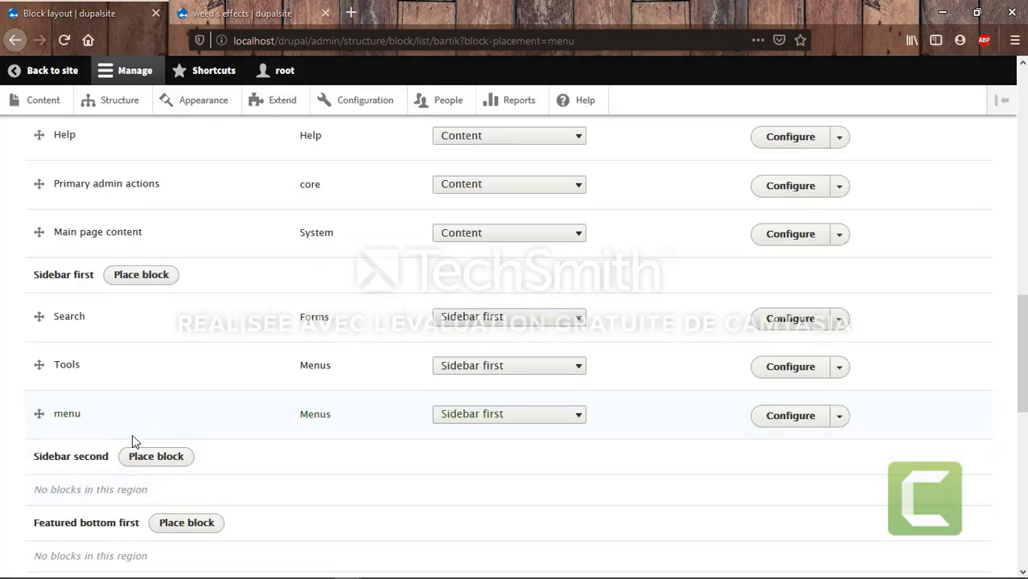
Change the menu block's title from 'menu' to 'posted articles' and save it
click(800, 424)
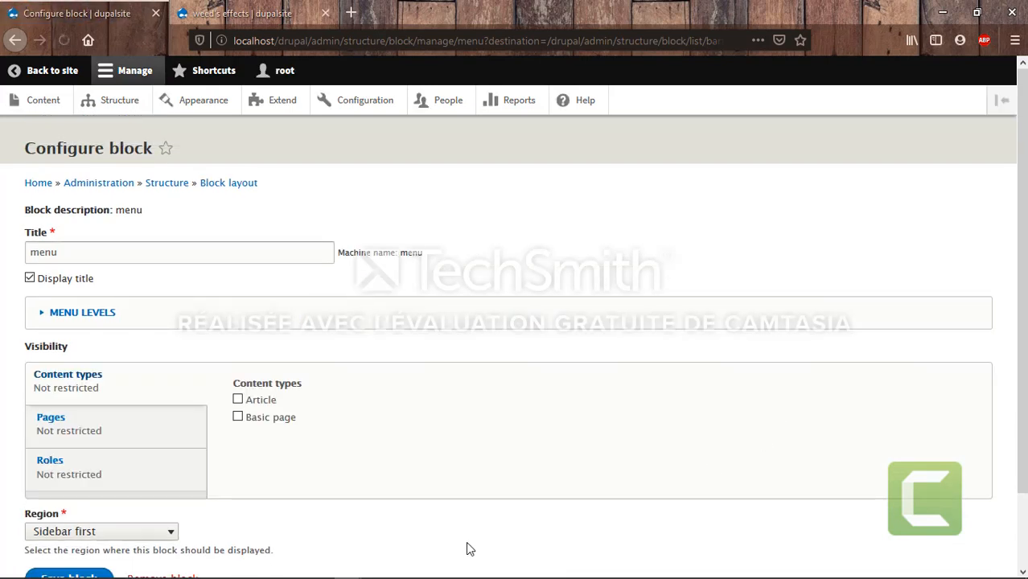
drag(61, 253, 2, 250)
key(BackSpace)
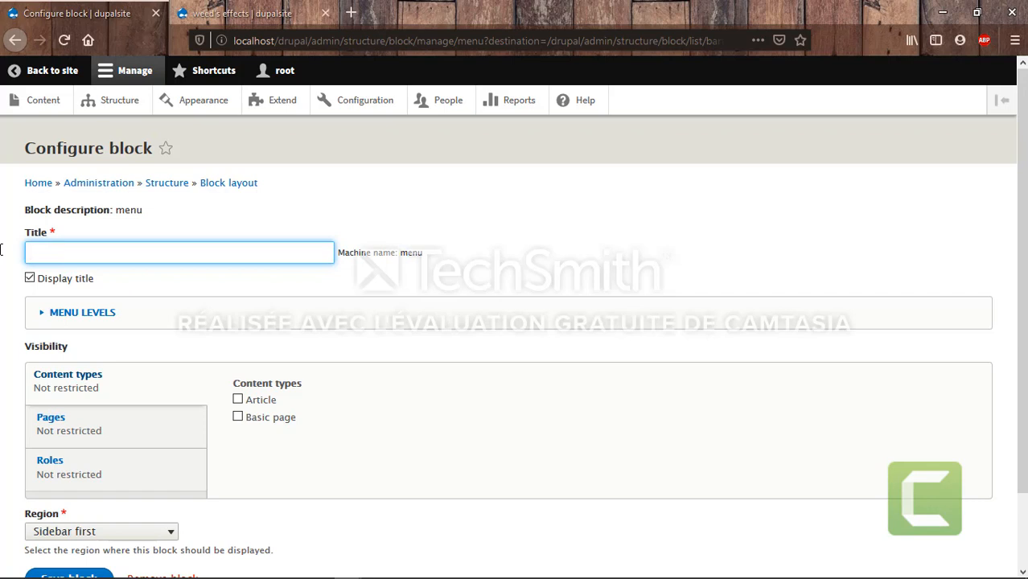
text(posted articles)
scroll(294, 372, down, 2)
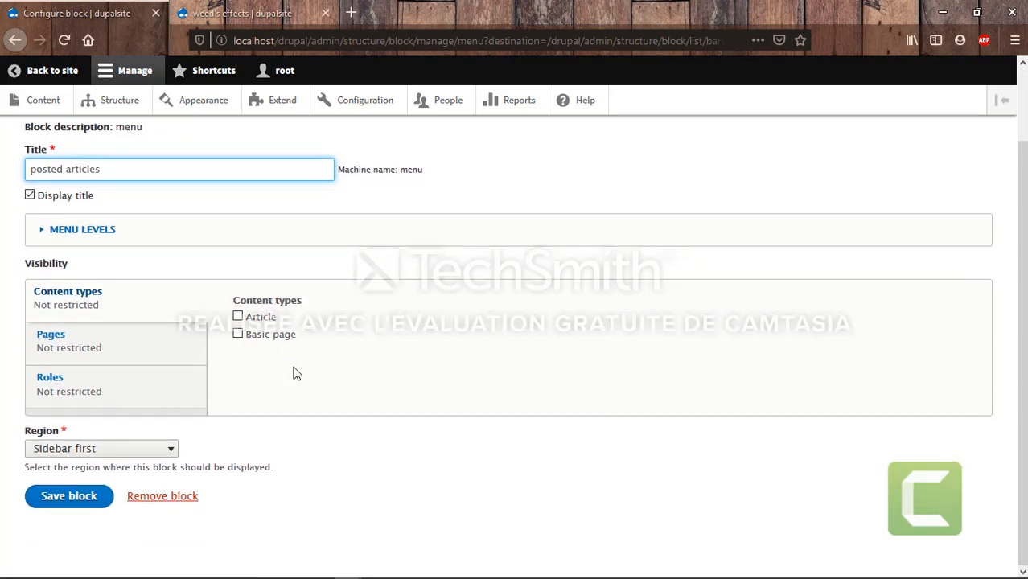
click(76, 513)
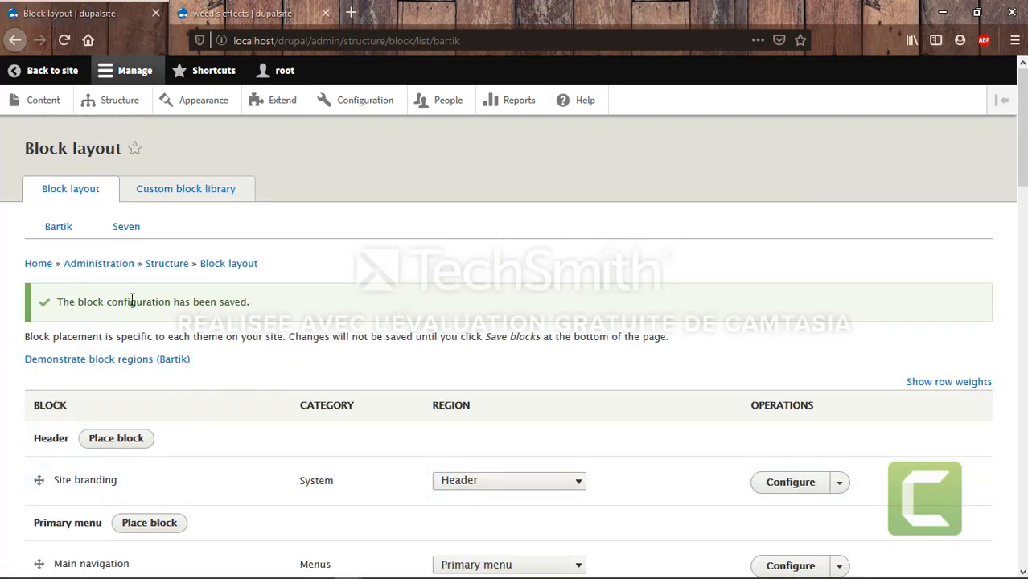
From the front page's 'posted articles' sidebar, follow 'first one' and check the node/5 address
click(36, 74)
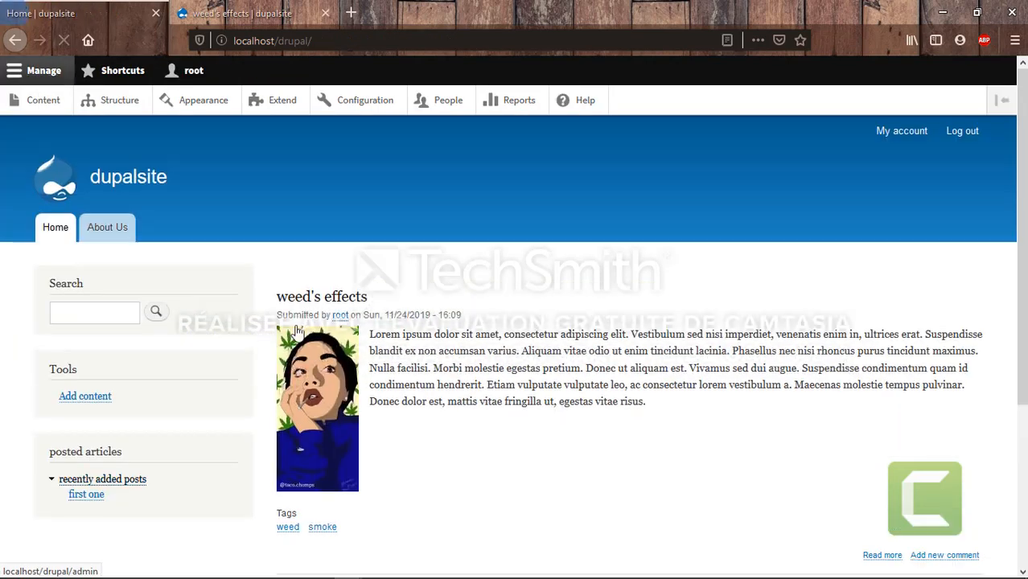
scroll(137, 459, down, 3)
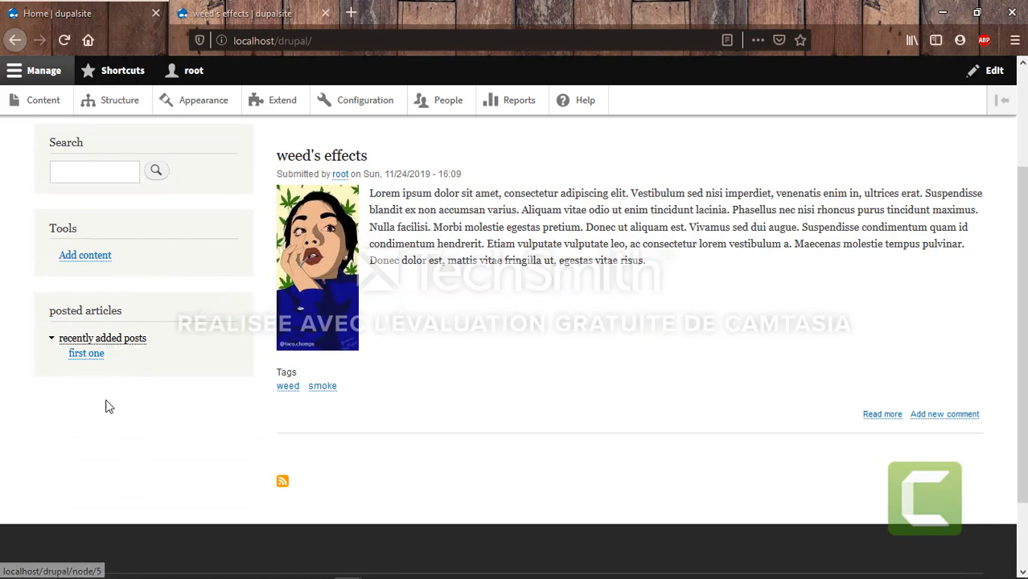
click(86, 359)
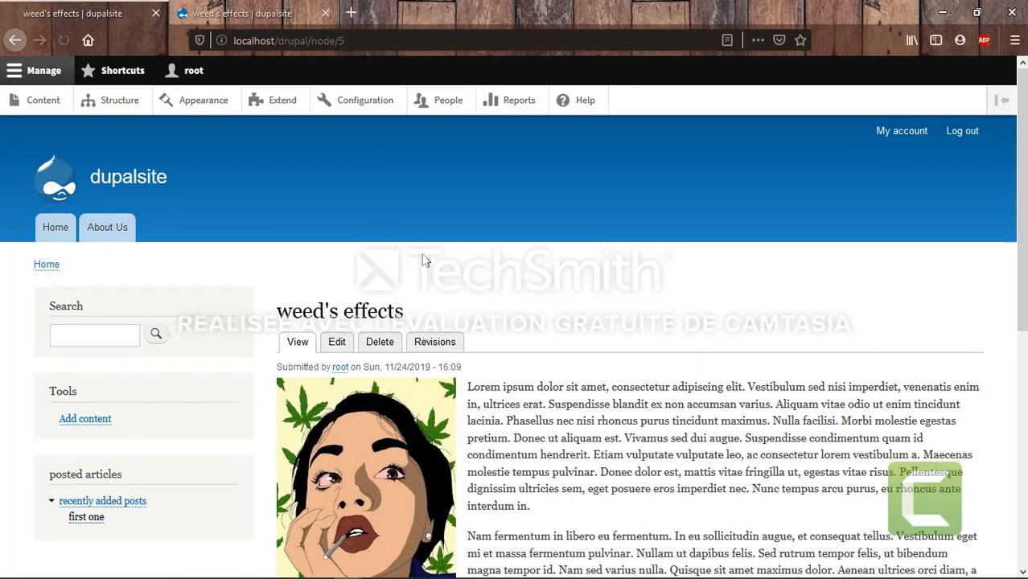
double_click(322, 40)
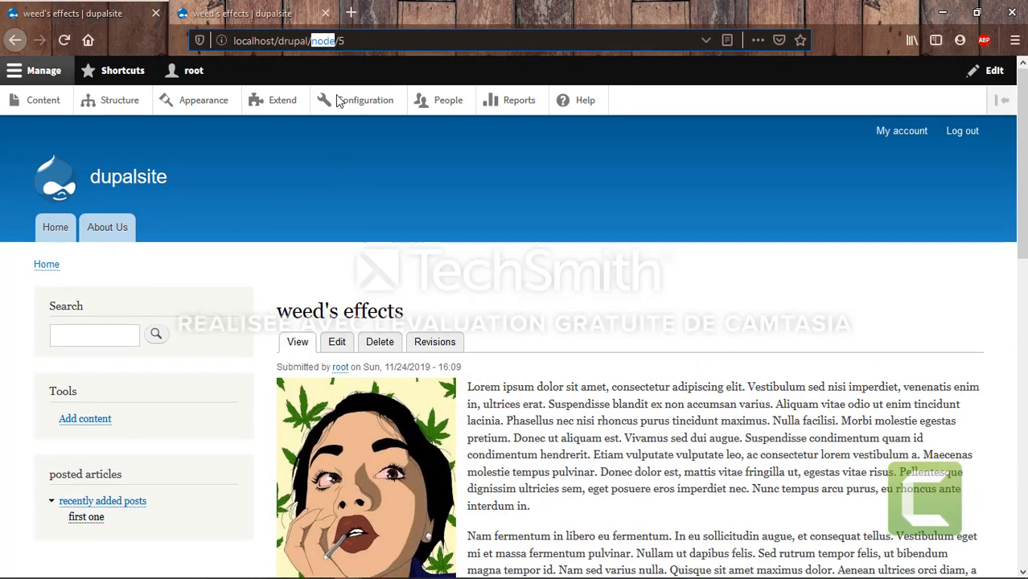
click(276, 264)
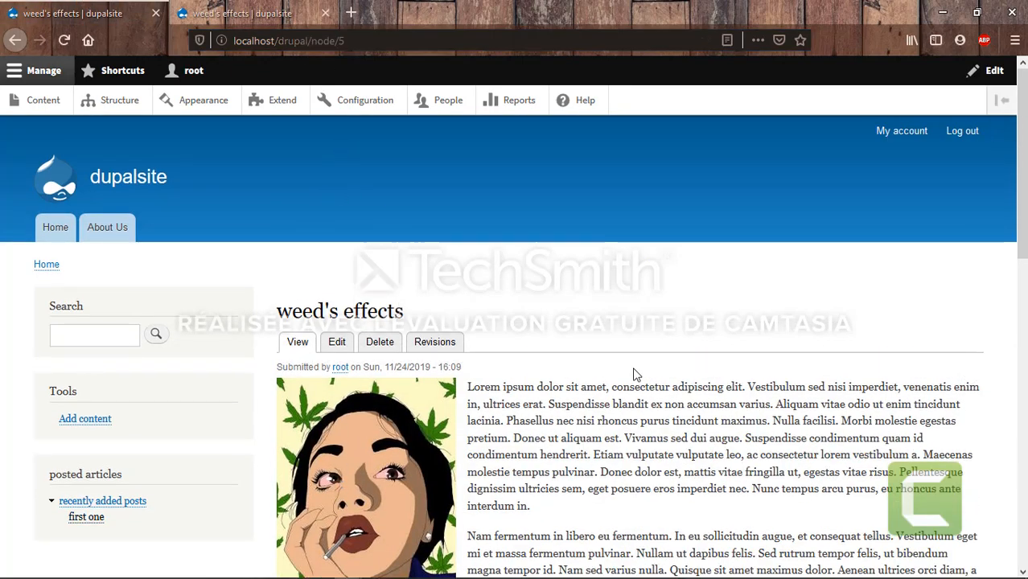